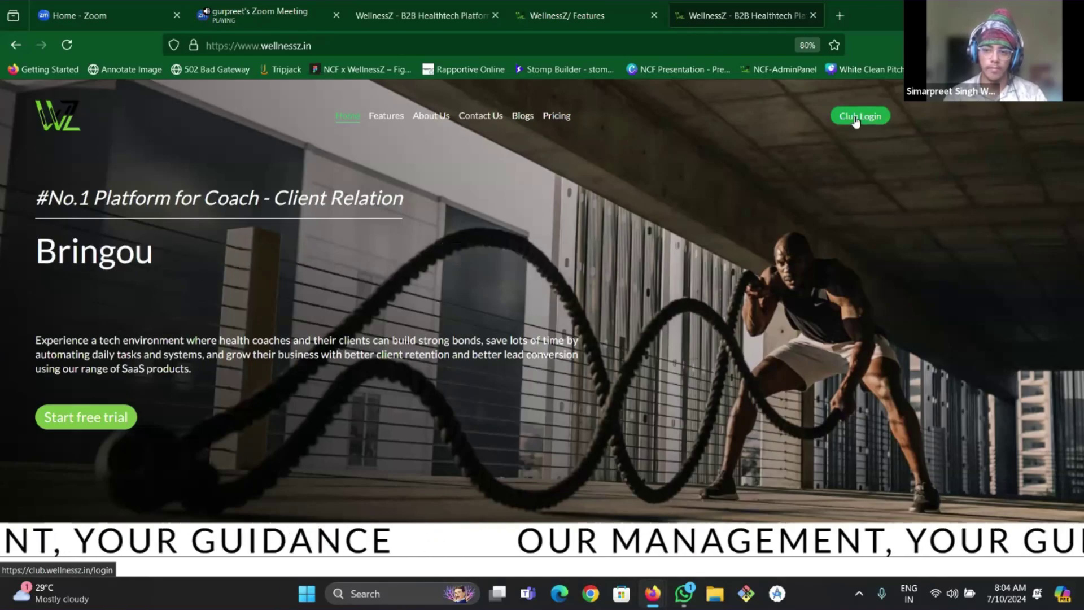
Open the WellnessZ Club login page from the Club Login button on wellnessz.in.
click(856, 117)
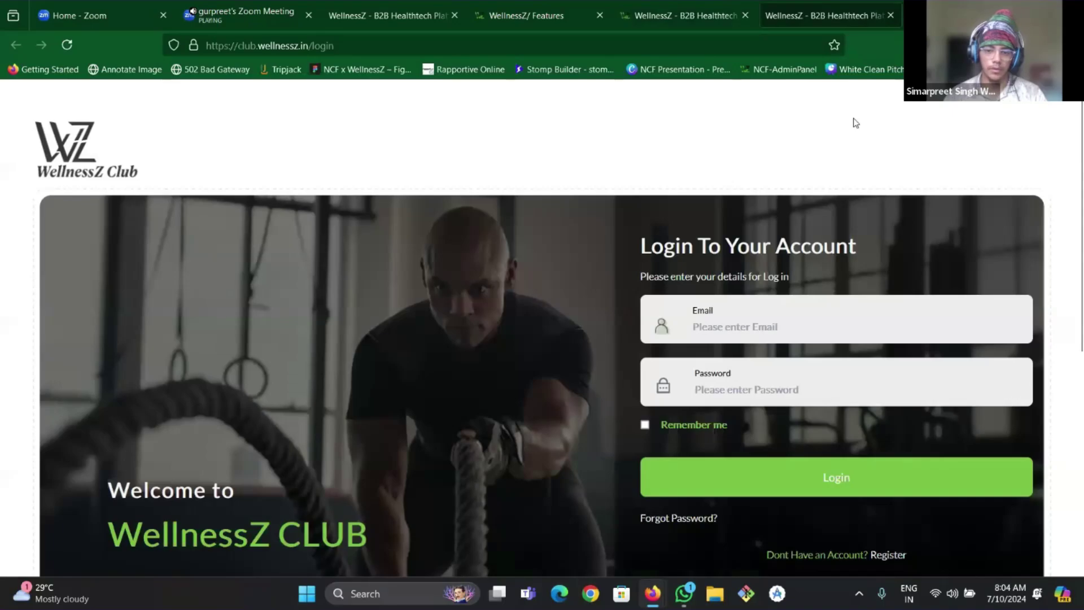
Follow the Register link under 'Dont Have an Account?' to reach the free-trial sign-up form.
scroll(534, 336, down, 2)
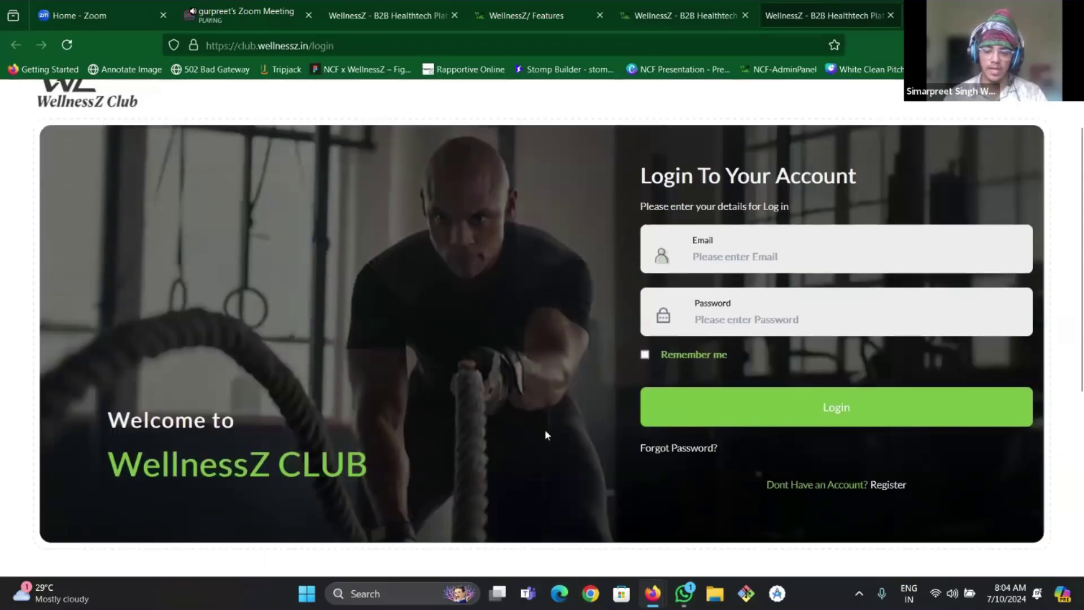
scroll(546, 435, down, 2)
scroll(546, 435, up, 4)
scroll(545, 434, down, 6)
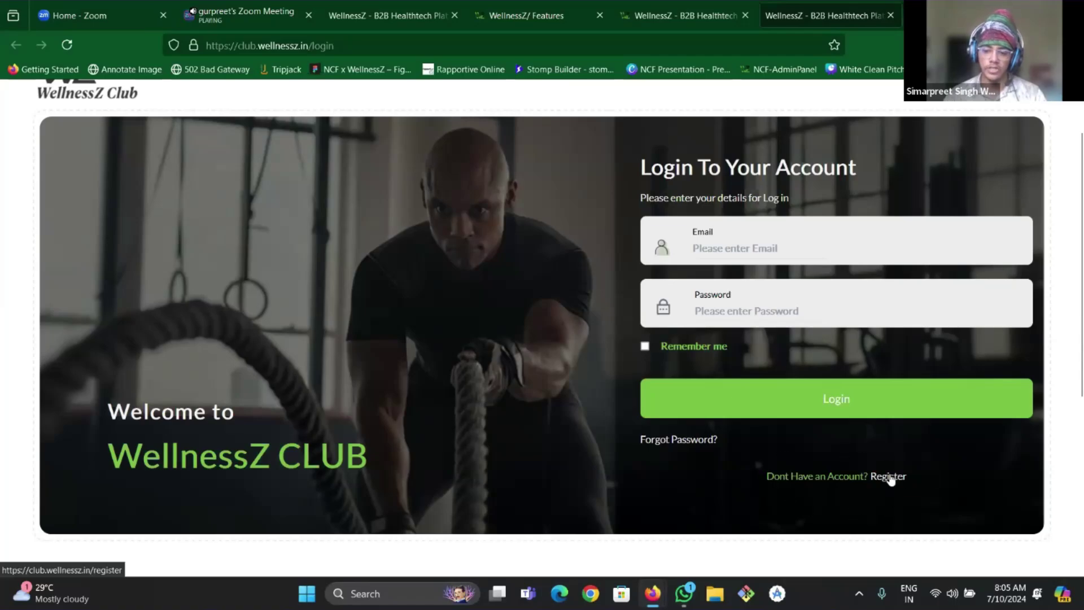
click(889, 477)
Enter the account holder's full name and e-mail address in the registration form.
scroll(819, 455, down, 2)
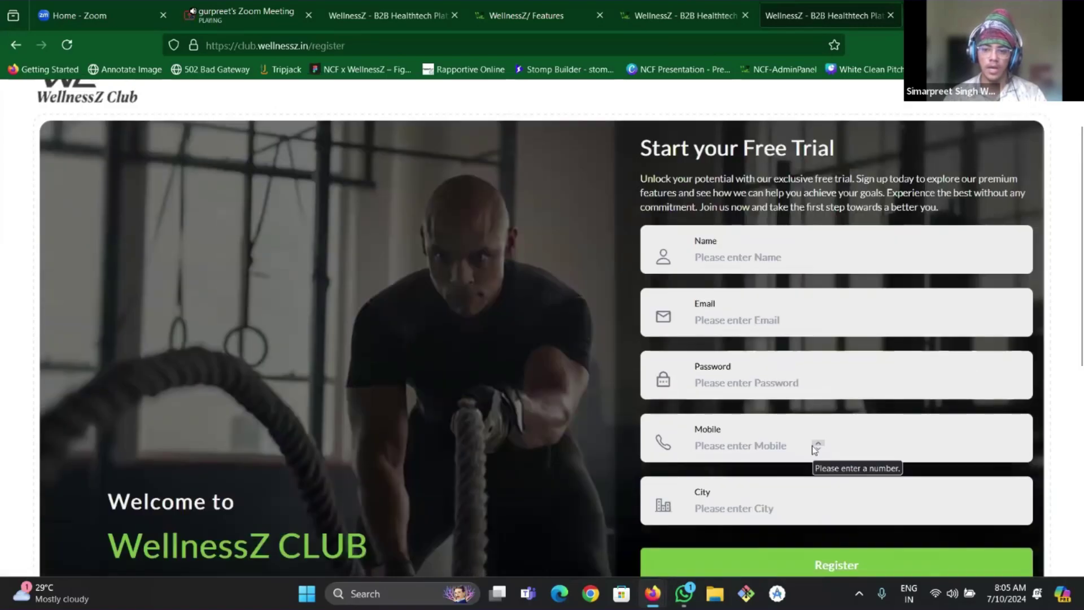
click(750, 260)
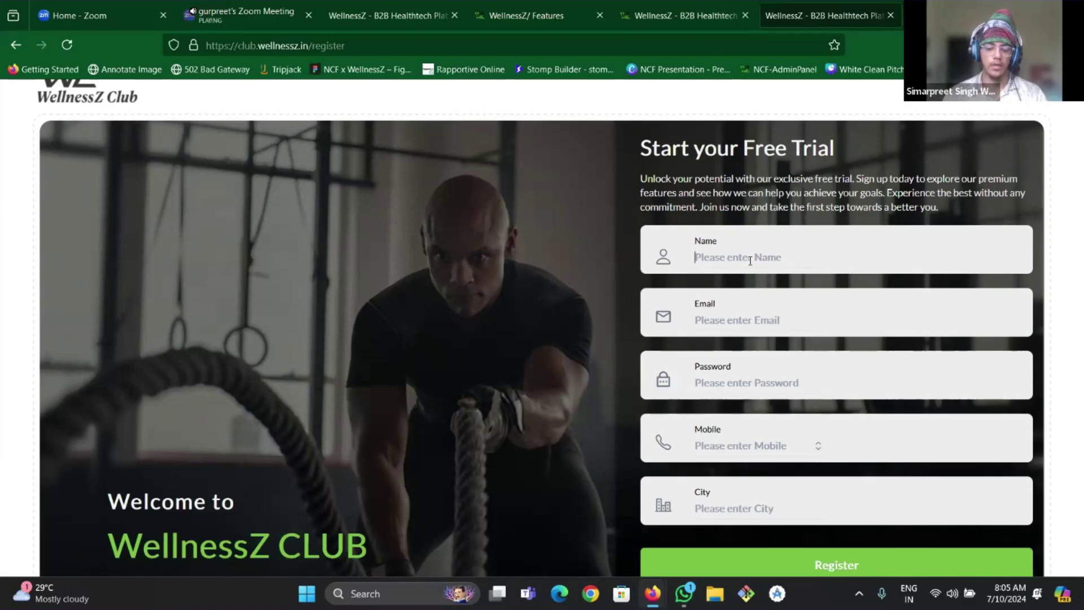
scroll(750, 260, down, 1)
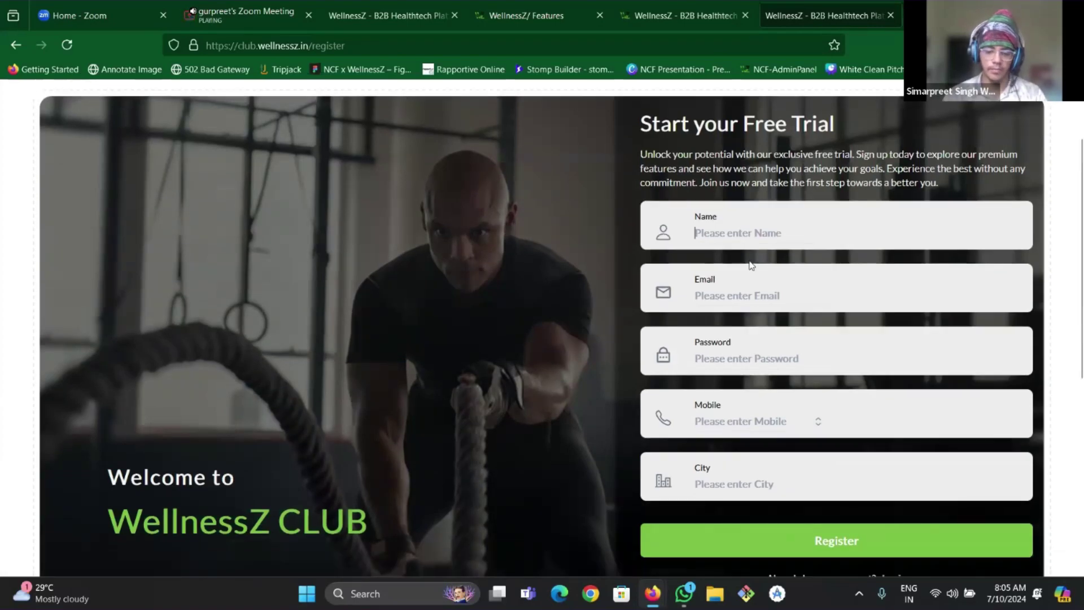
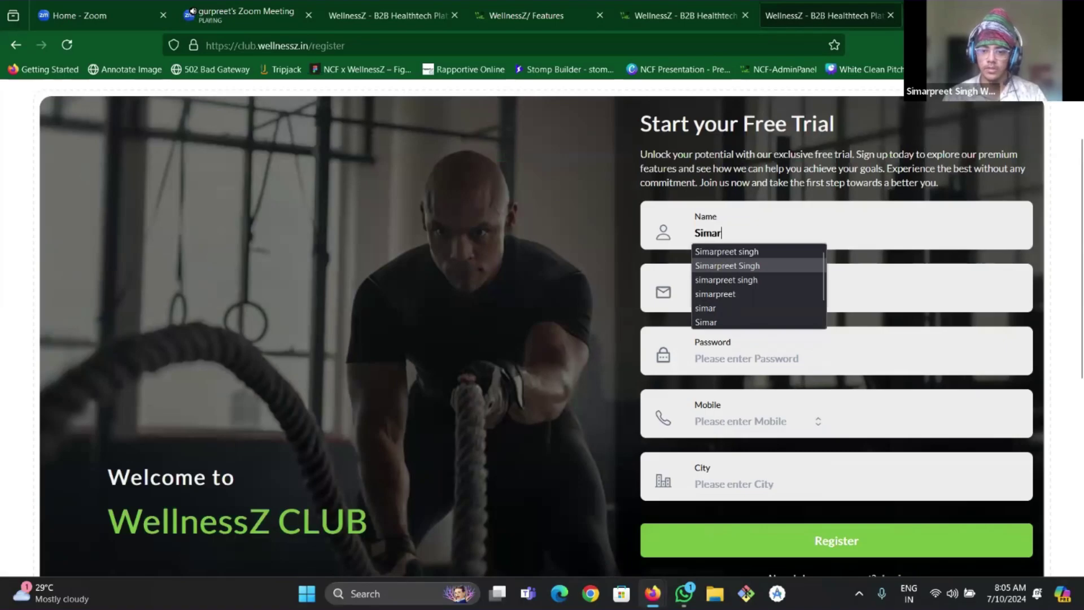
key(Tab)
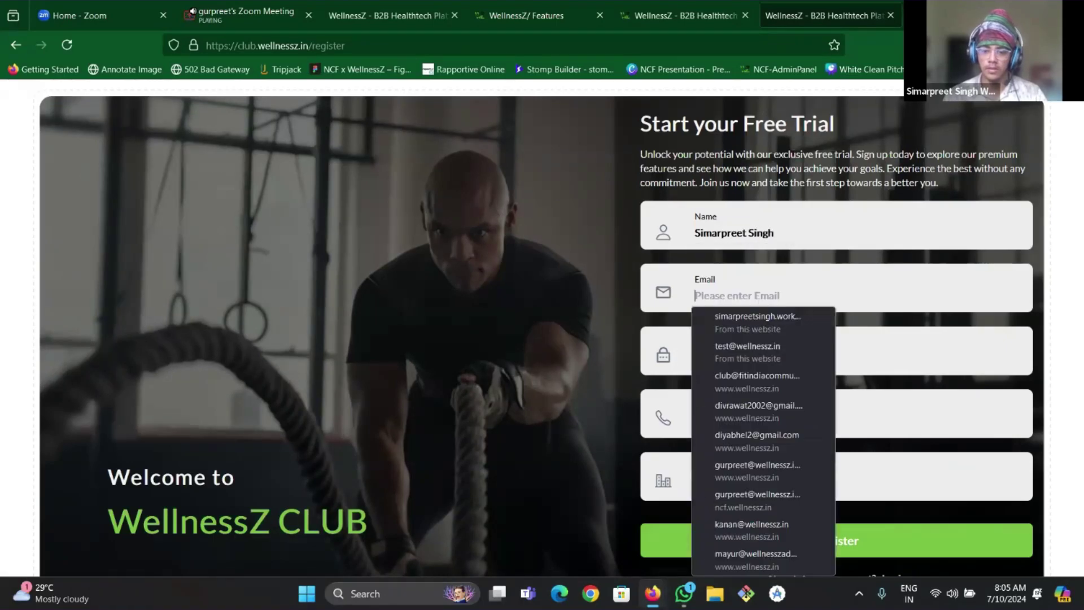
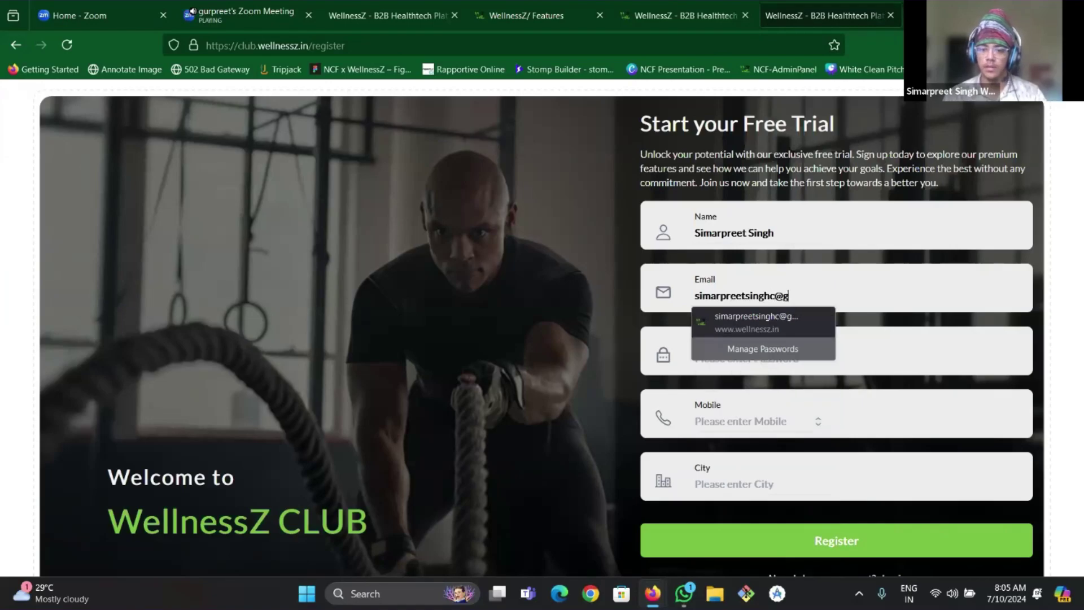
Fill in a rule-compliant password, the mobile number, and the city Amritsar.
key(Tab)
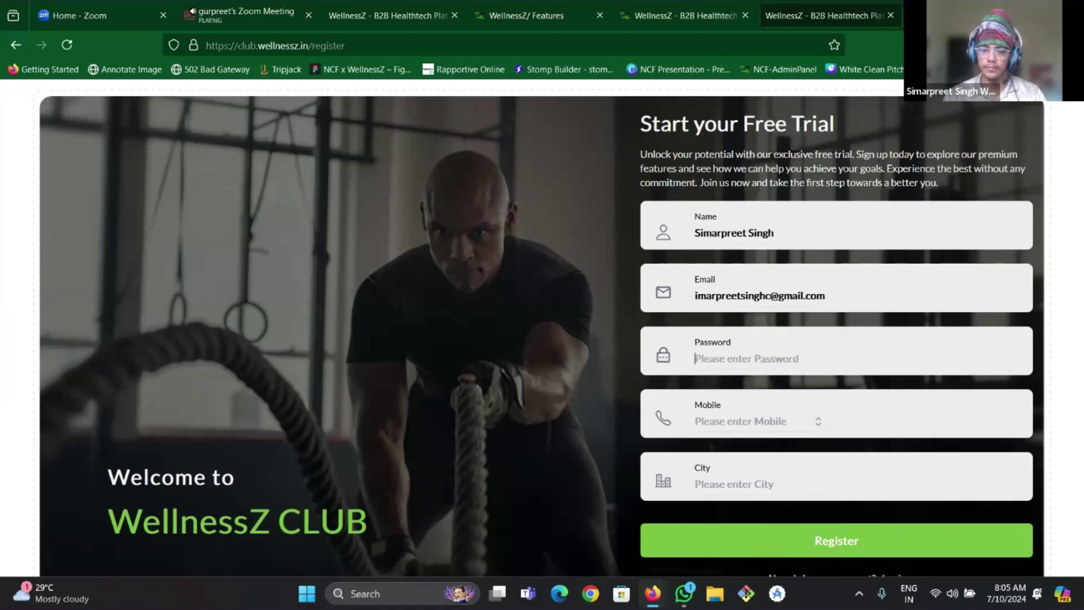
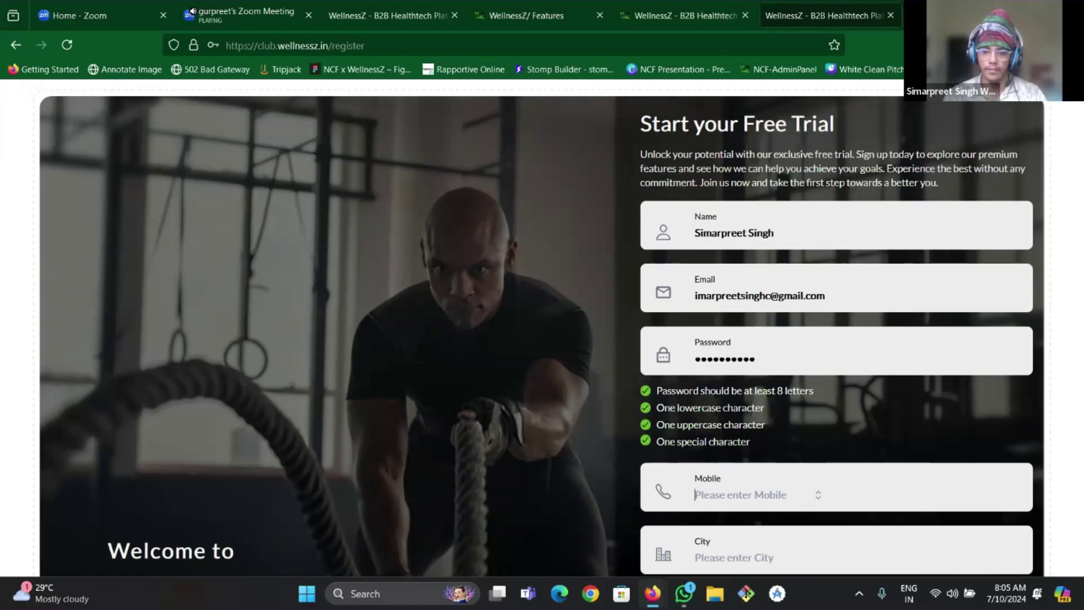
key(BackSpace)
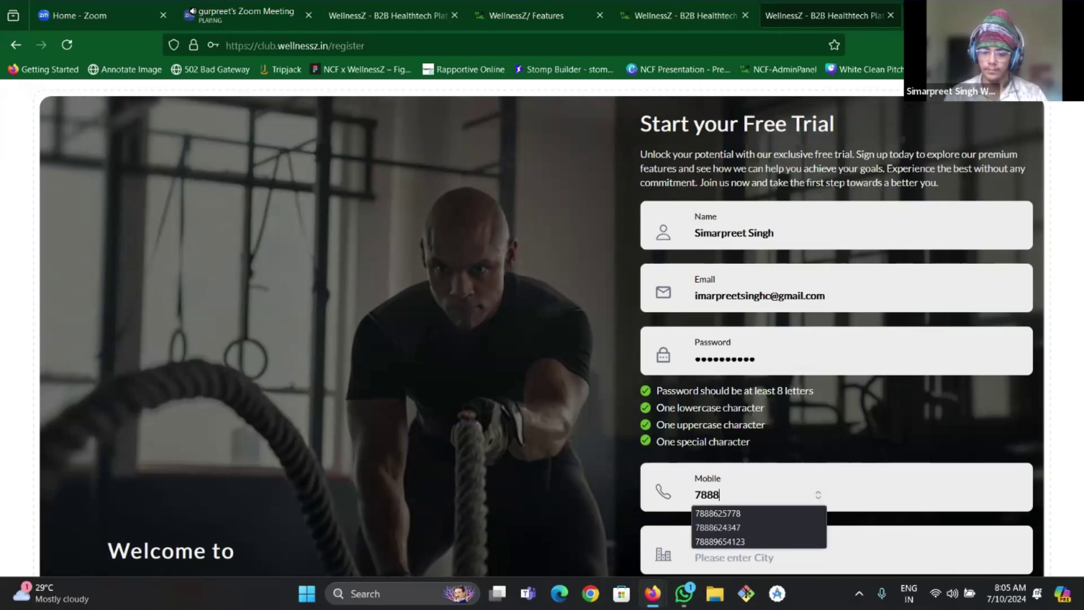
key(Tab)
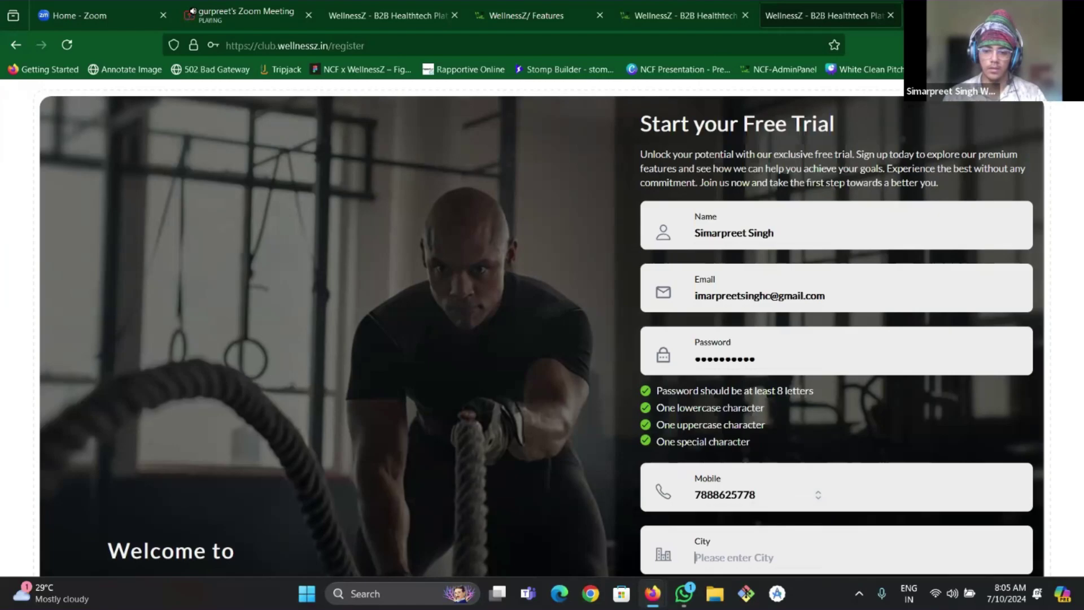
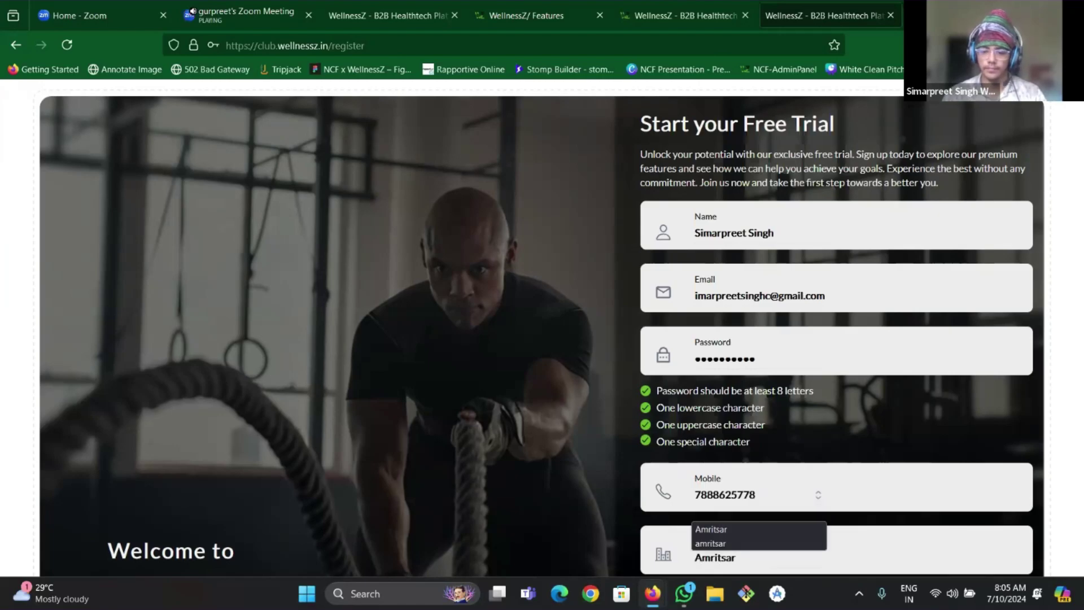
scroll(542, 328, down, 3)
scroll(543, 328, up, 2)
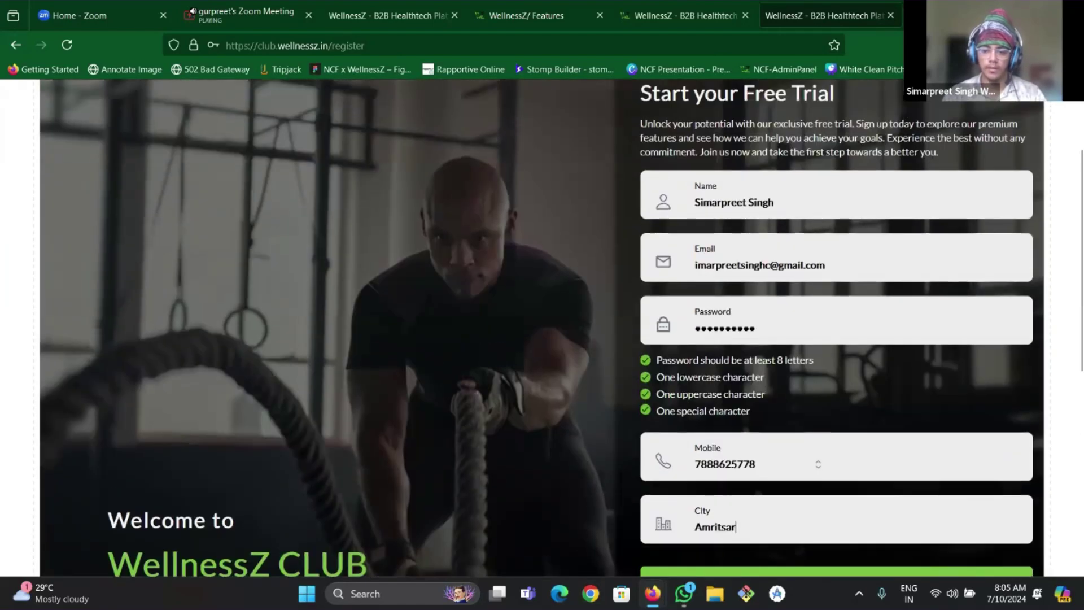
scroll(542, 328, down, 3)
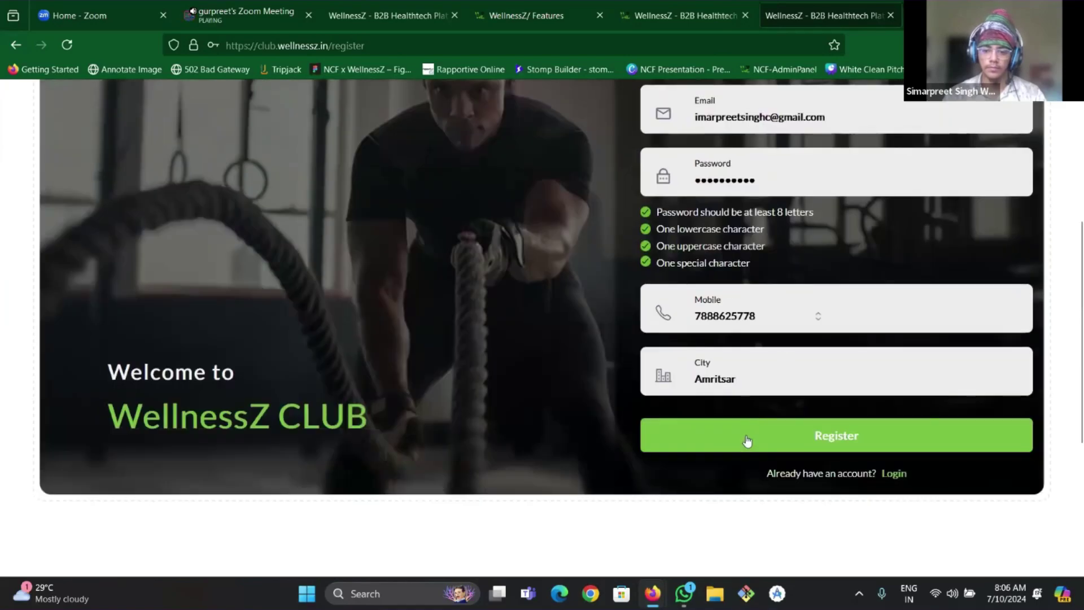
Submit the registration, save the login in Firefox, and verify the one-time code.
click(748, 441)
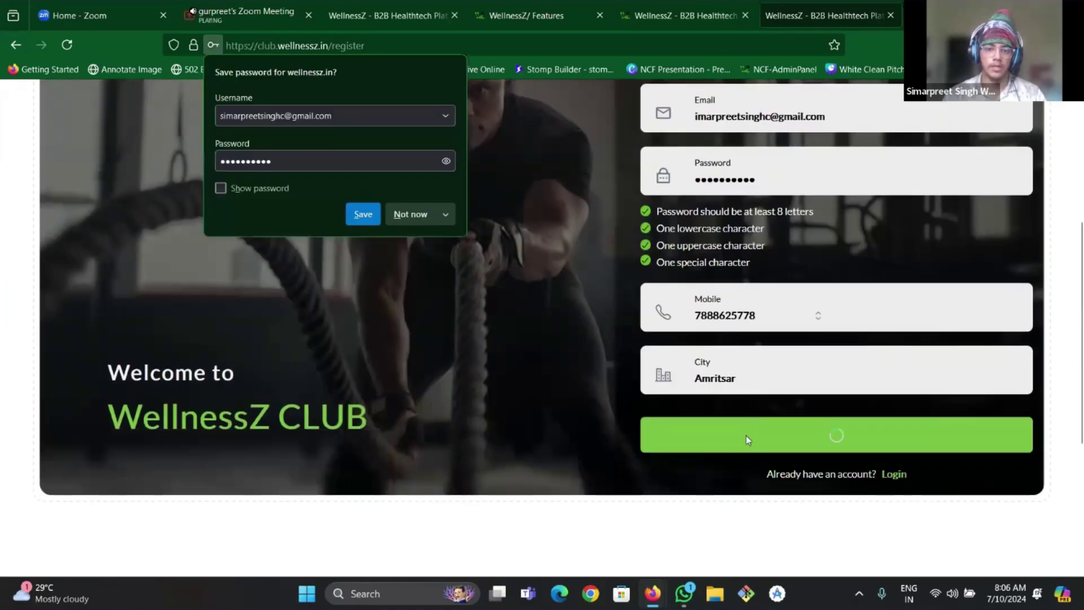
click(358, 224)
click(482, 325)
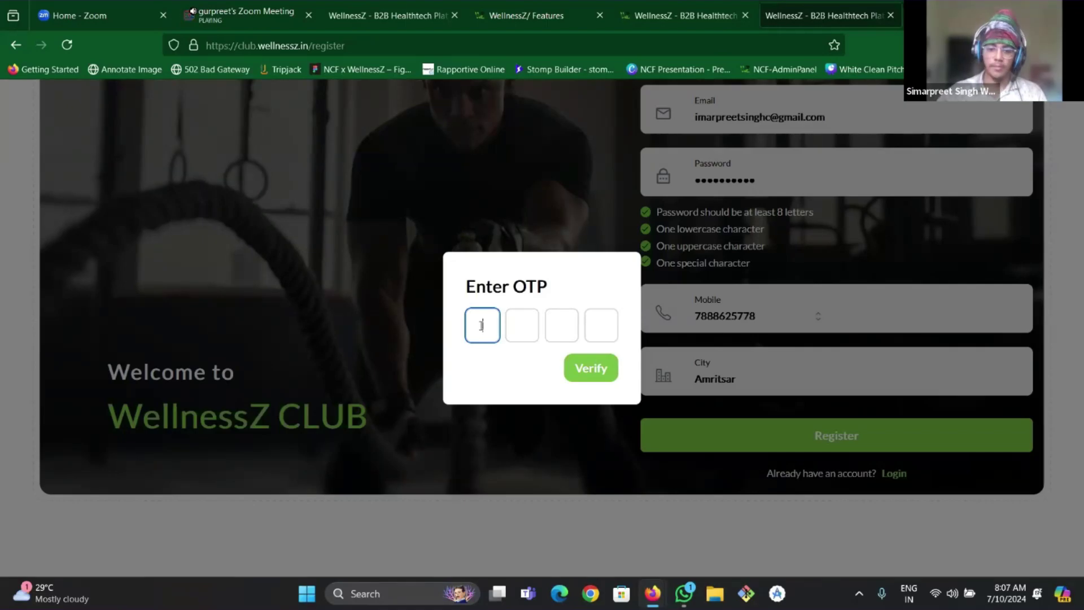
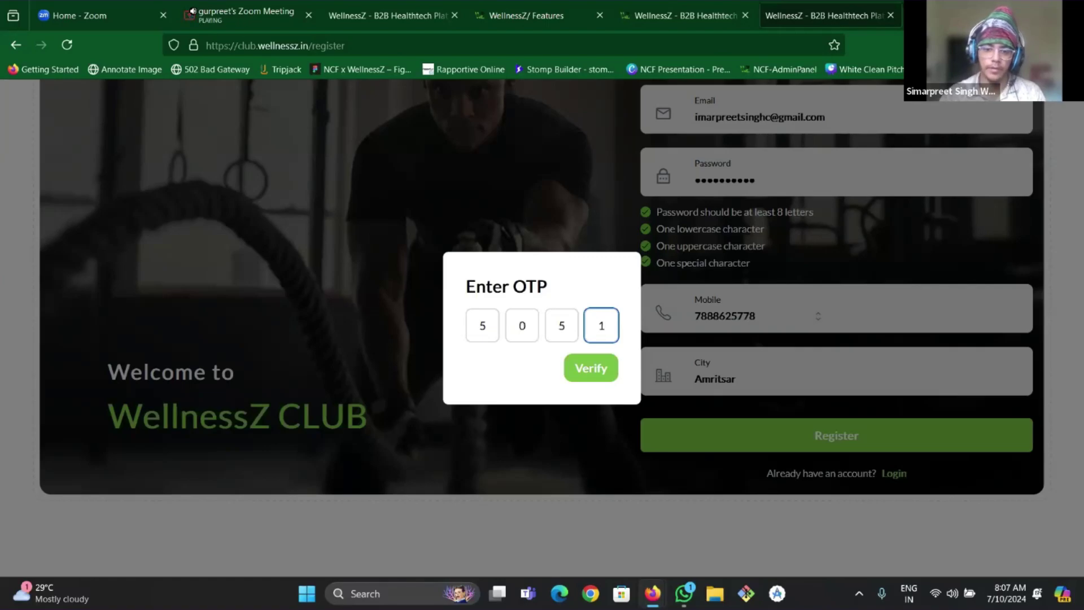
click(586, 371)
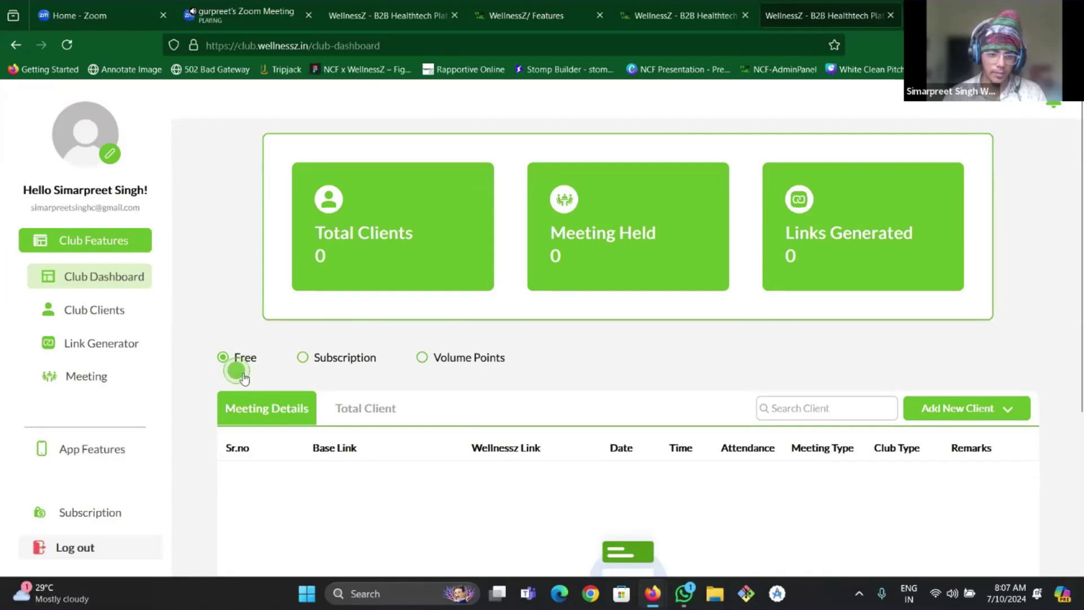
Step through the Free, Subscription and Volume Points access tour, then close it.
click(244, 378)
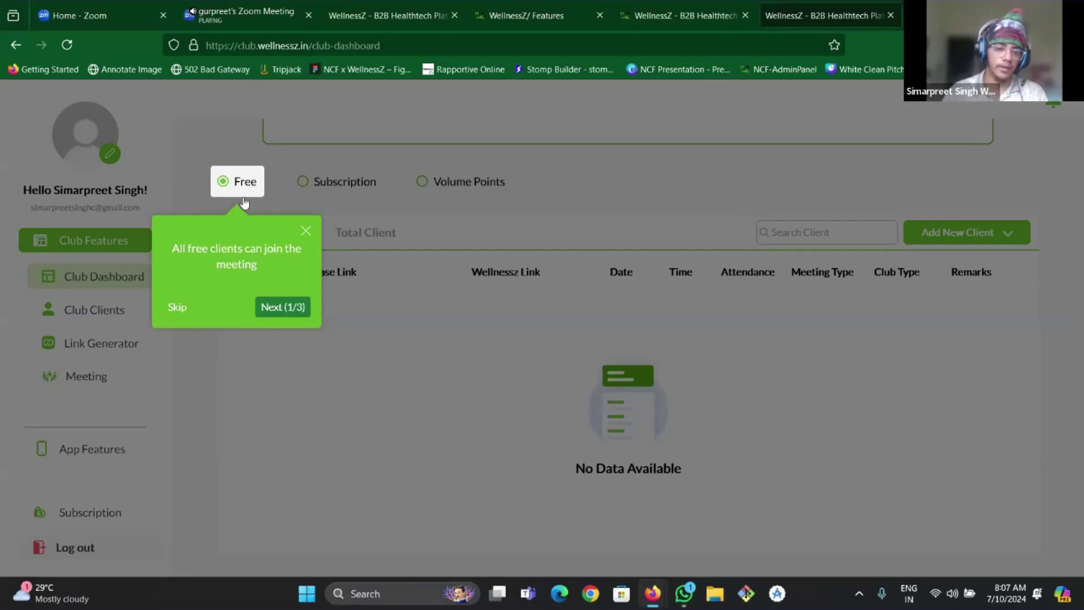
click(286, 315)
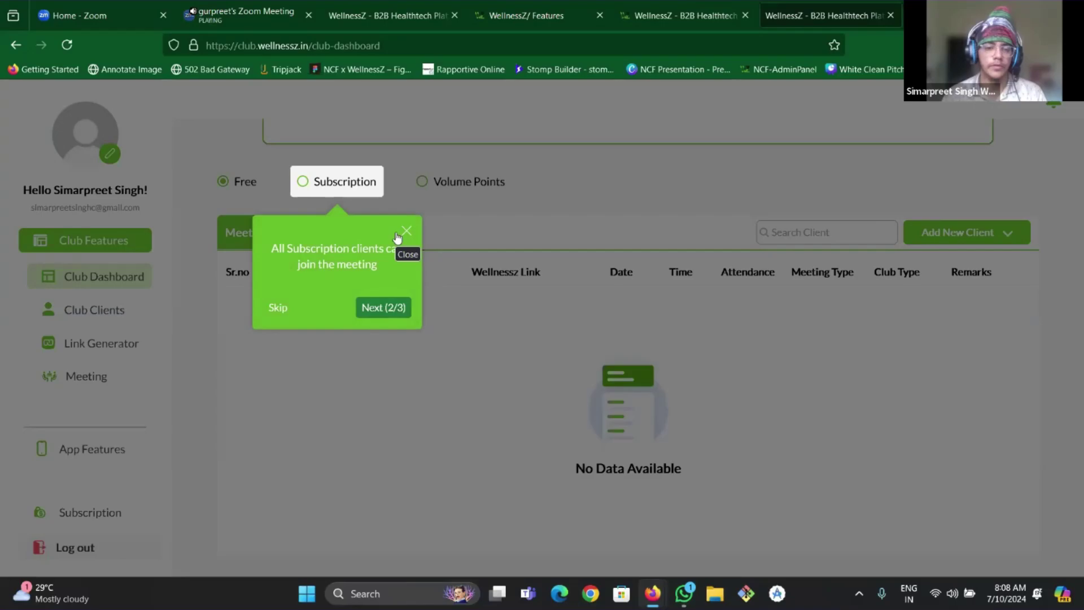
click(381, 306)
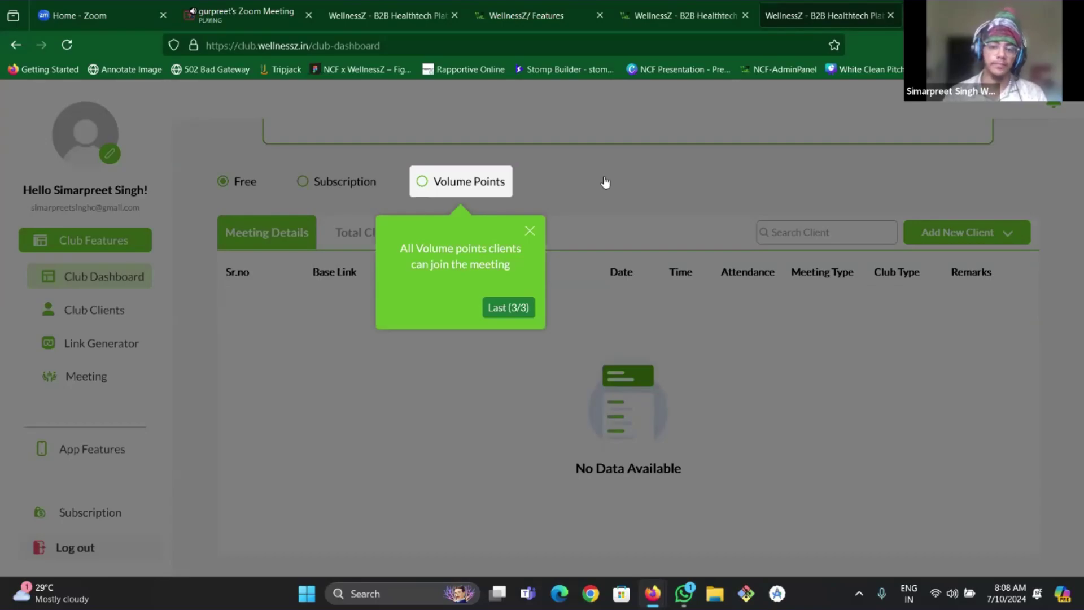
click(508, 308)
scroll(491, 322, down, 2)
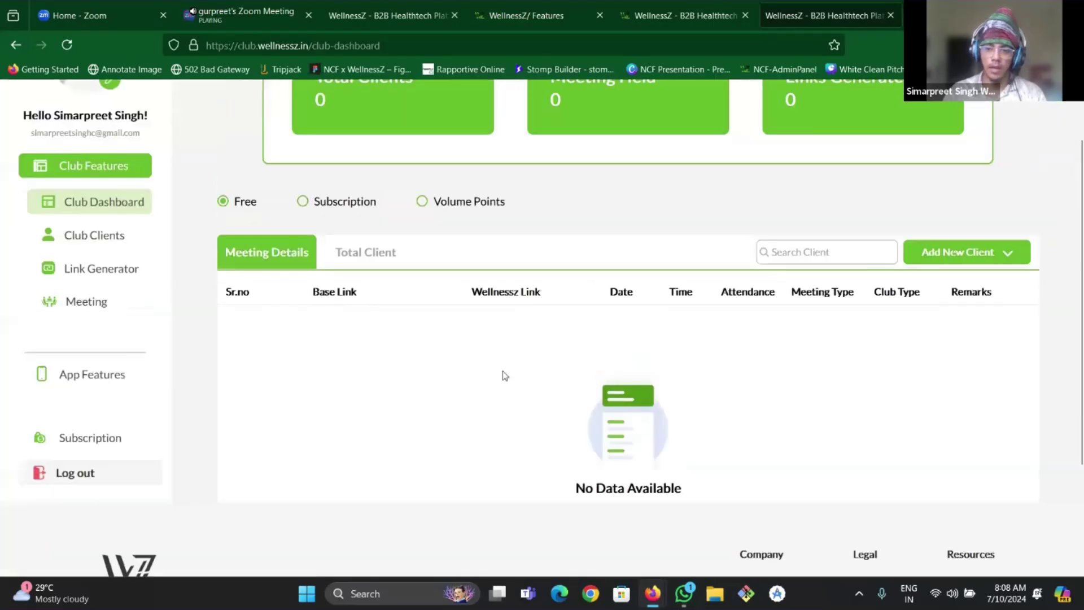
scroll(504, 375, up, 3)
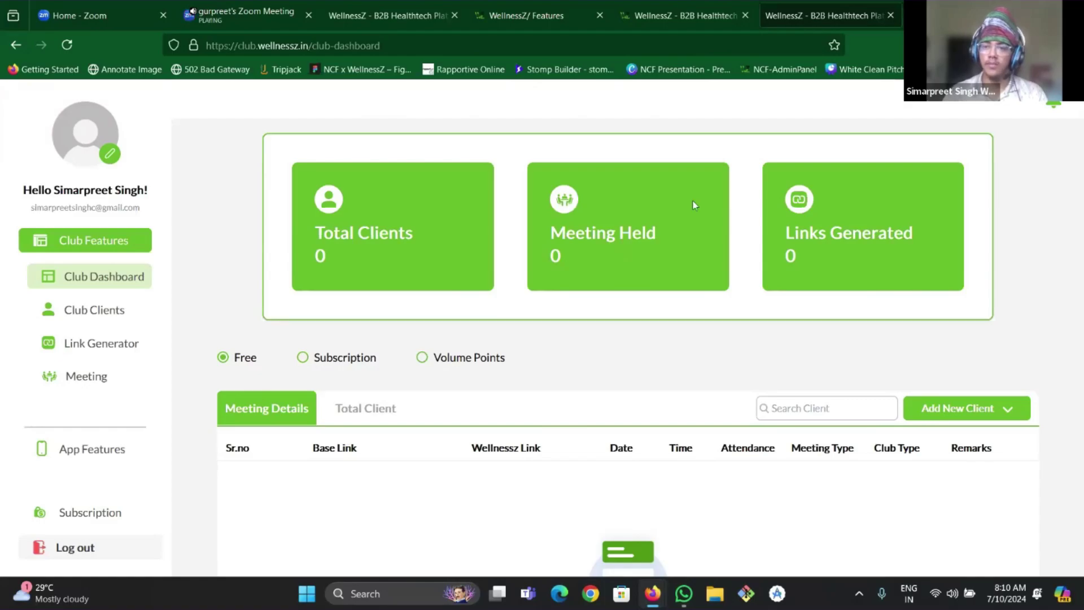
key(ctrl+t)
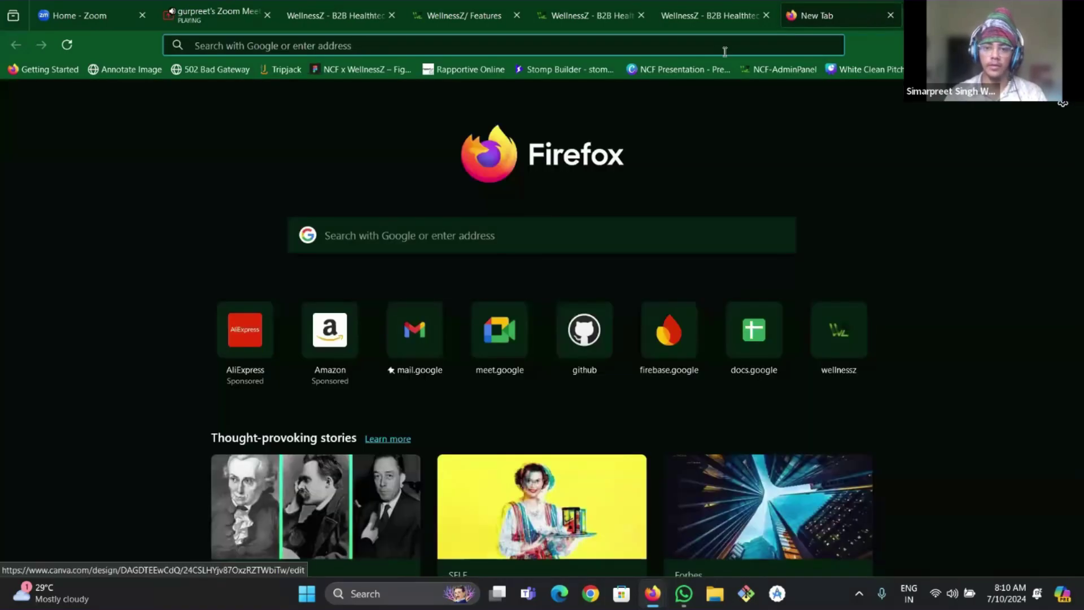
text(g)
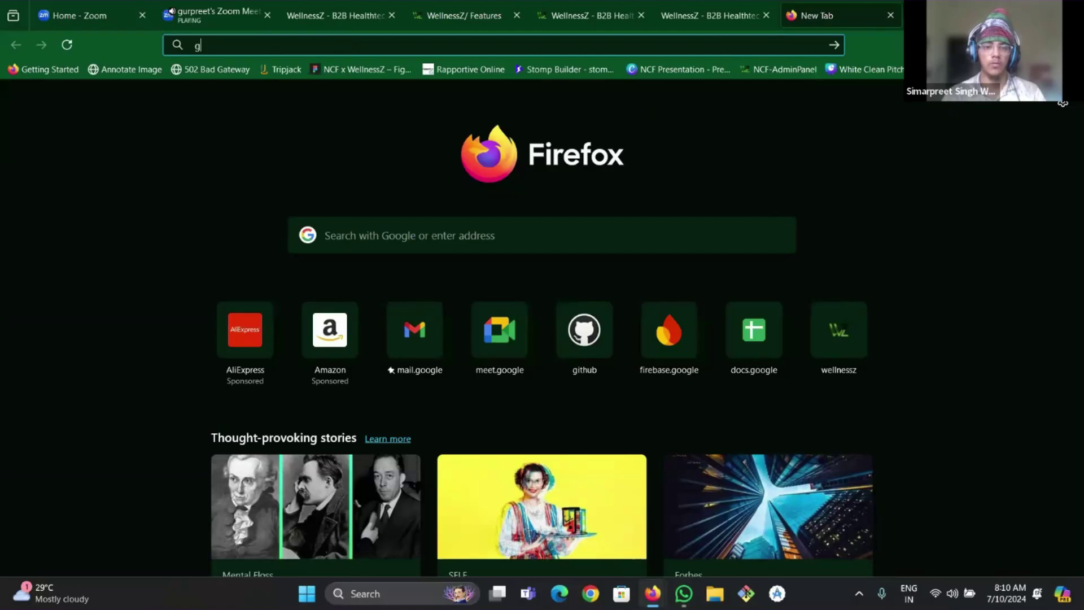
text(oog)
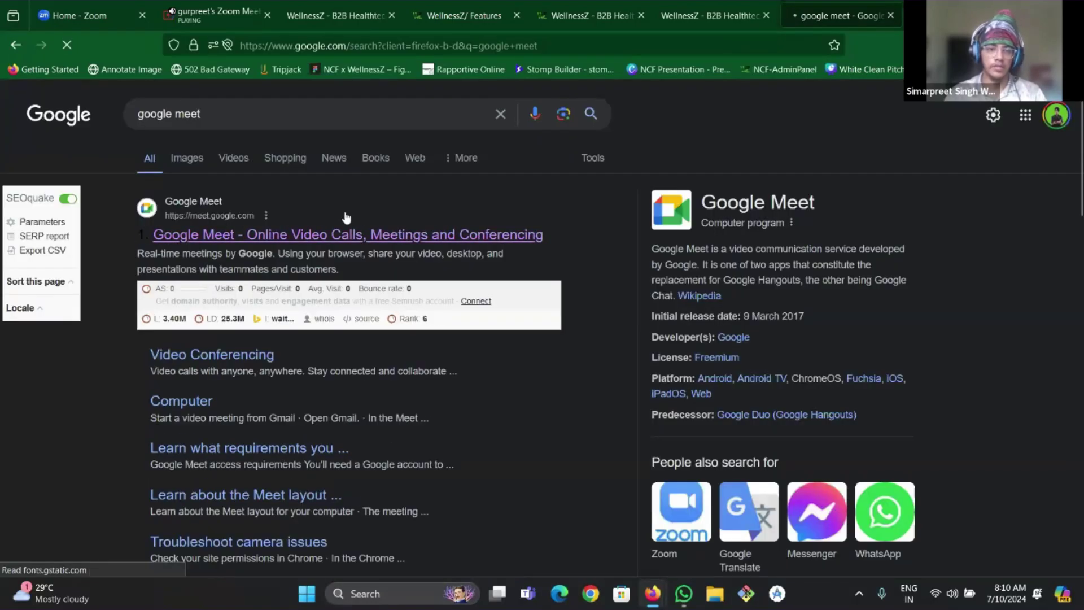
click(347, 217)
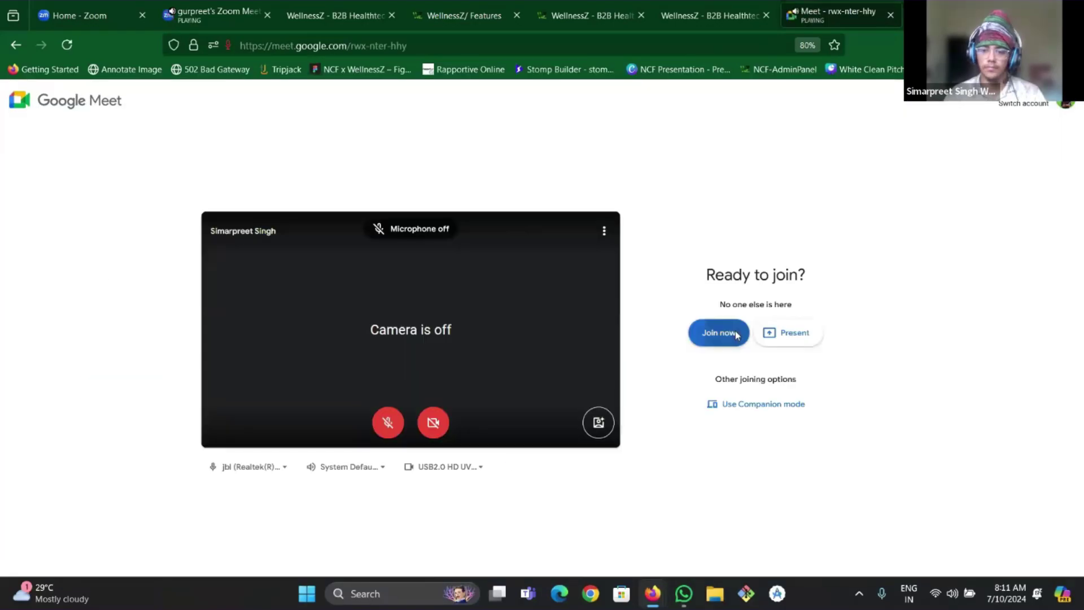
click(719, 332)
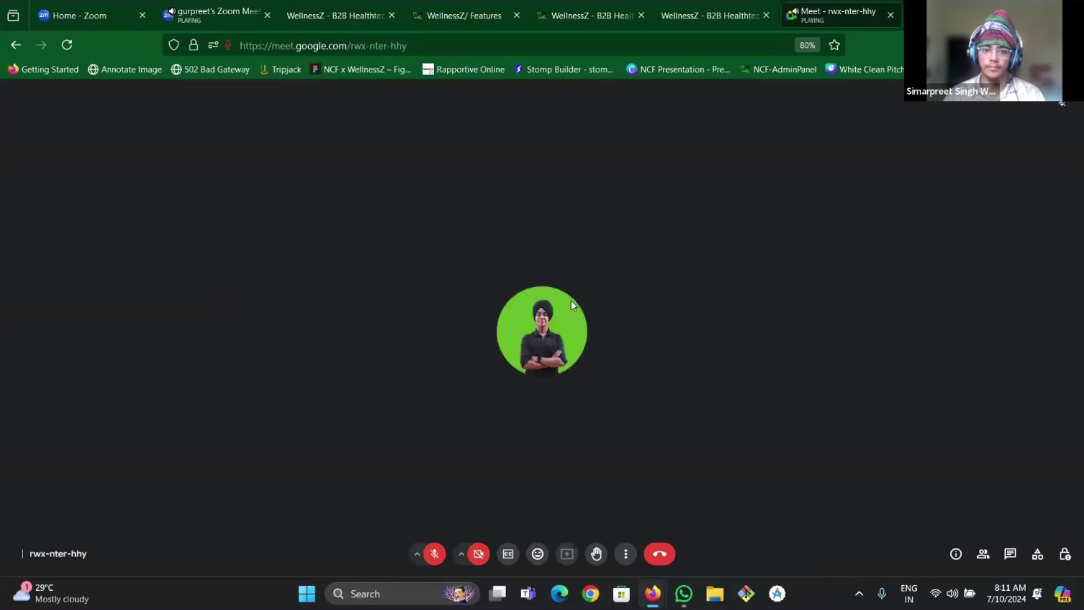
drag(424, 49, 233, 51)
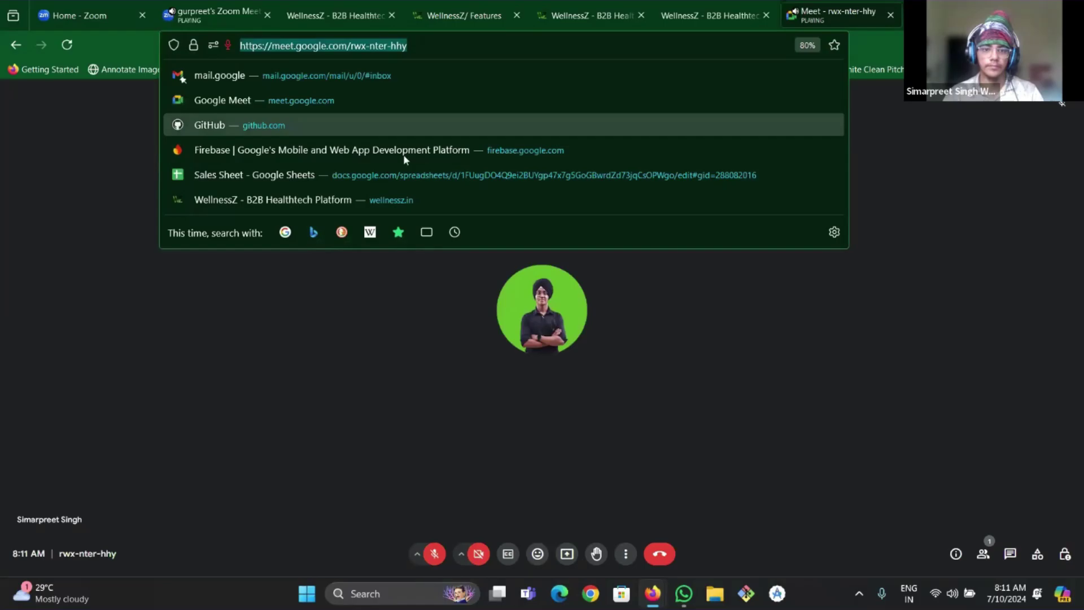
click(488, 391)
click(346, 25)
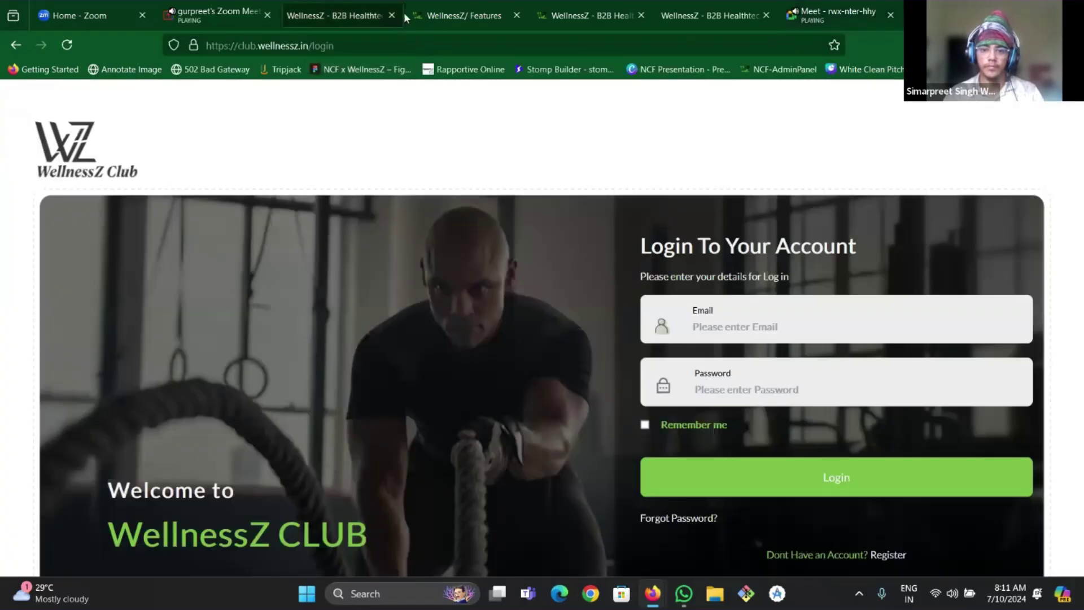
Return to the club dashboard tab and go to the Link Generator page.
click(441, 16)
click(599, 5)
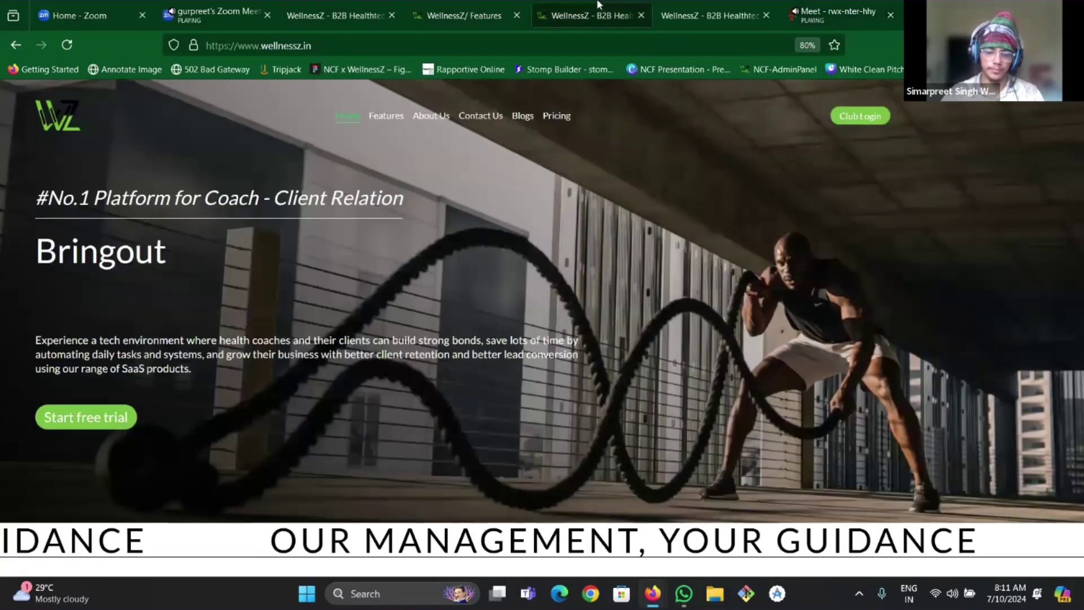
click(700, 12)
scroll(528, 351, down, 3)
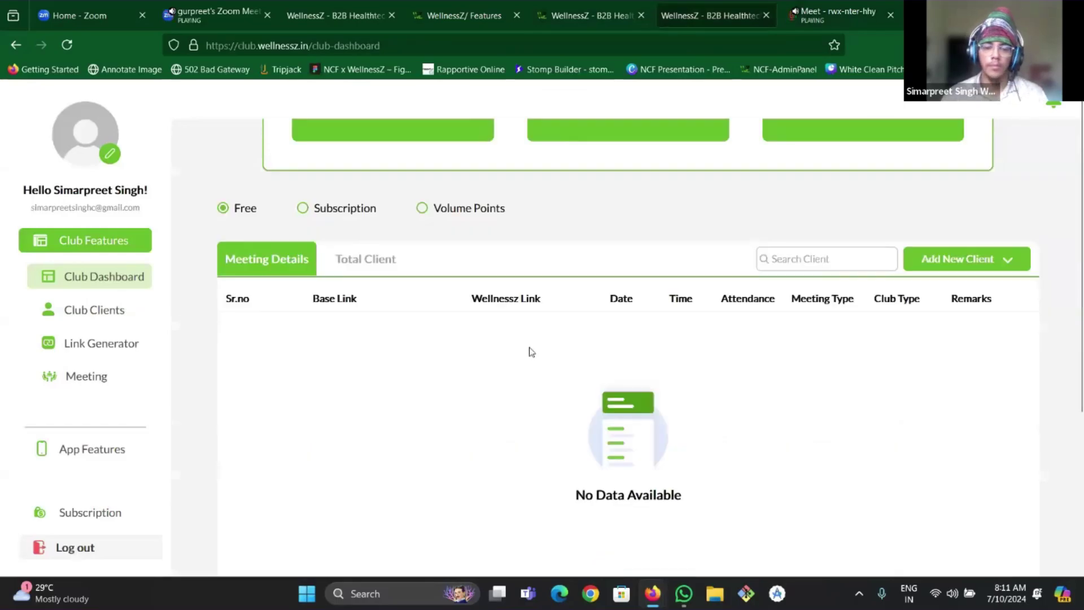
scroll(530, 373, up, 3)
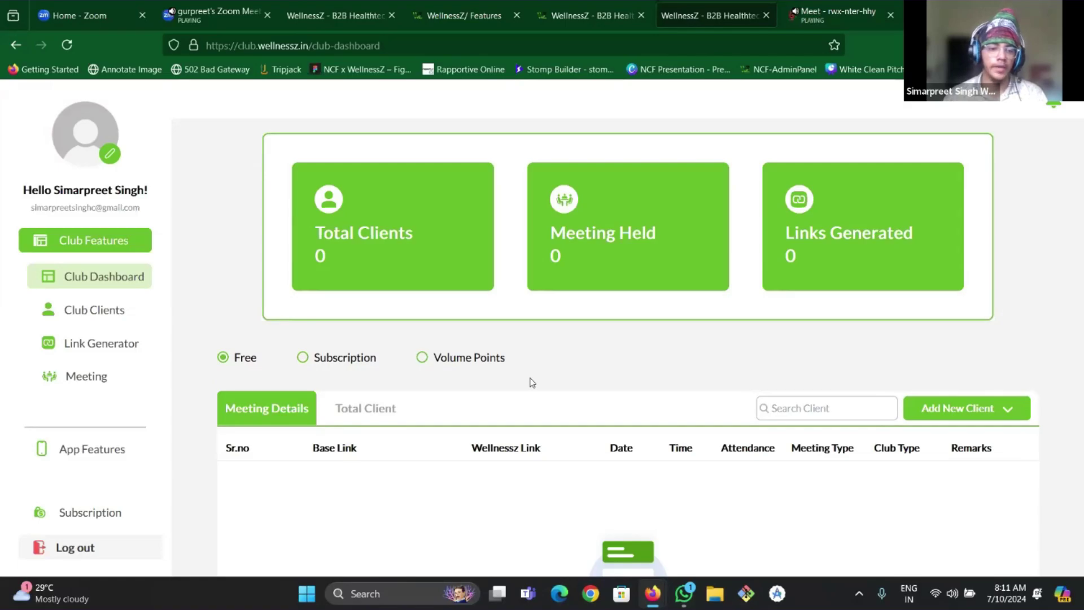
click(103, 346)
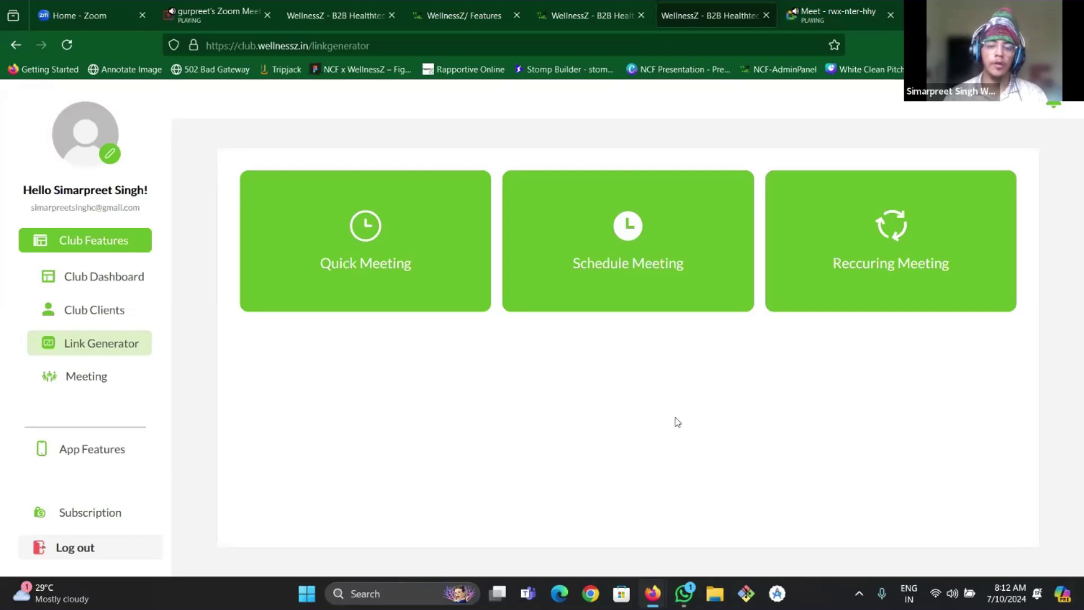
Paste the Meet URL into a Quick Meeting, convert it to a WellnessZ link, and copy it.
click(400, 261)
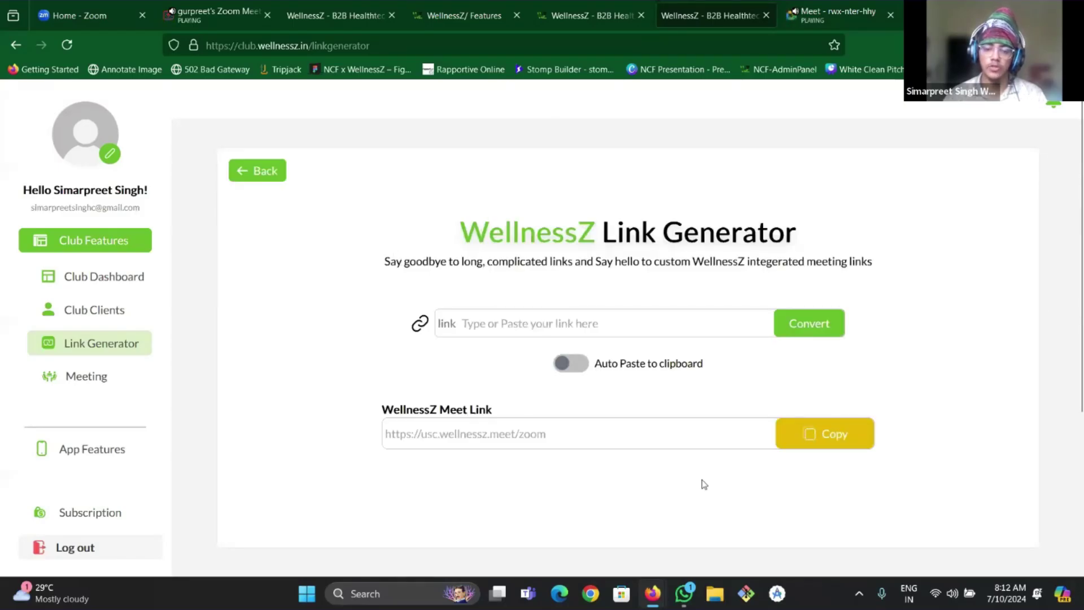
click(552, 328)
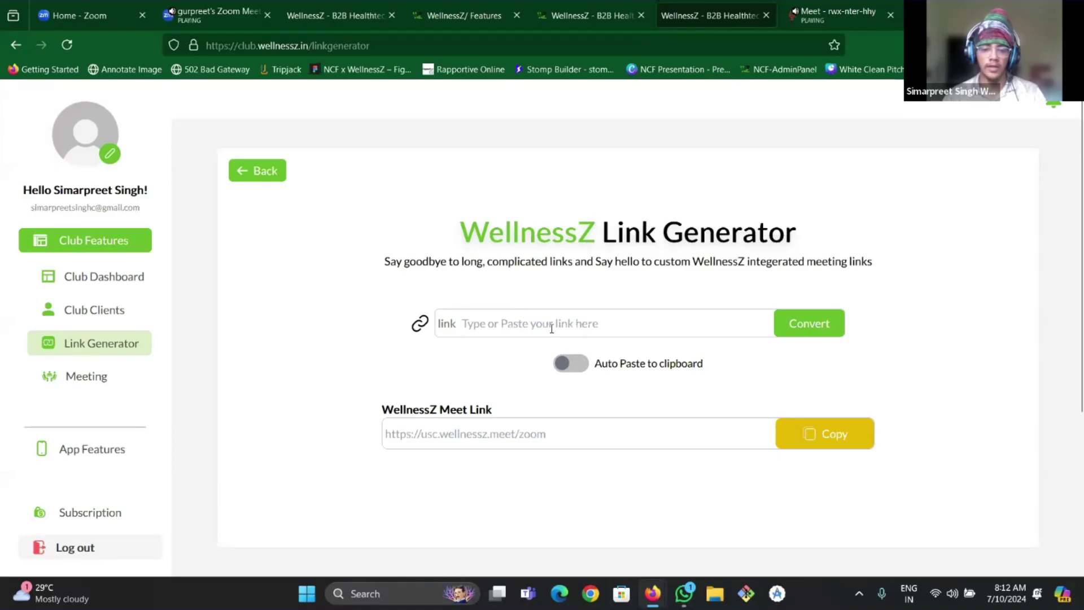
key(ctrl+v)
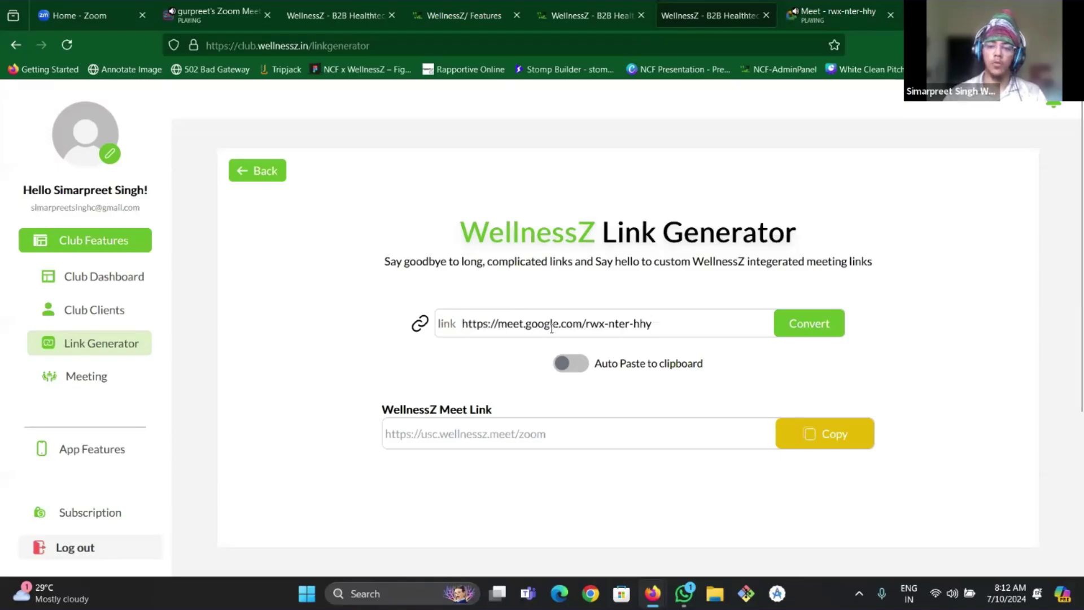
click(820, 330)
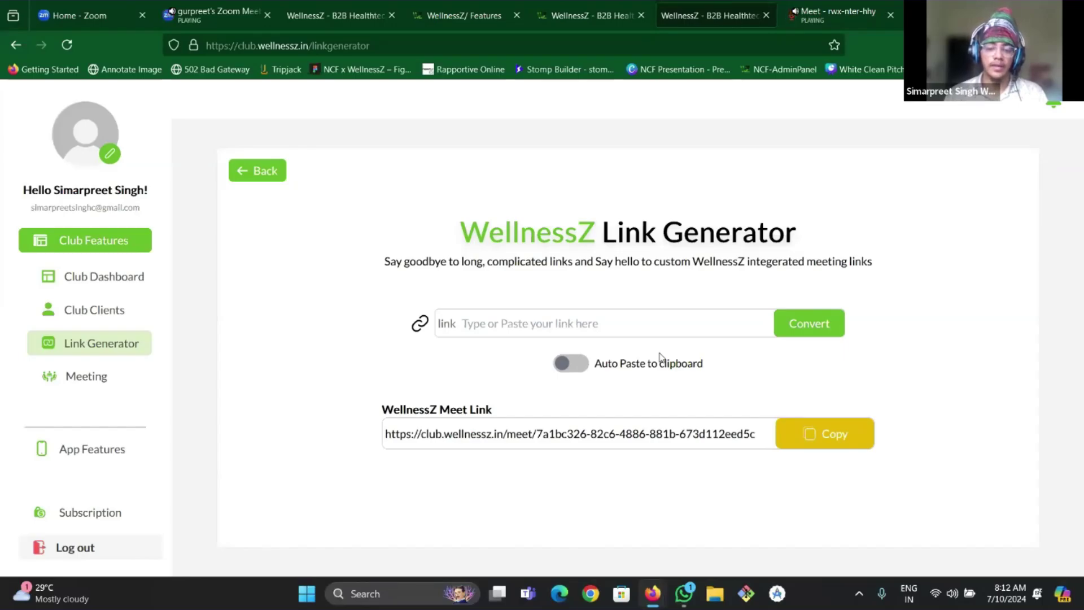
click(820, 435)
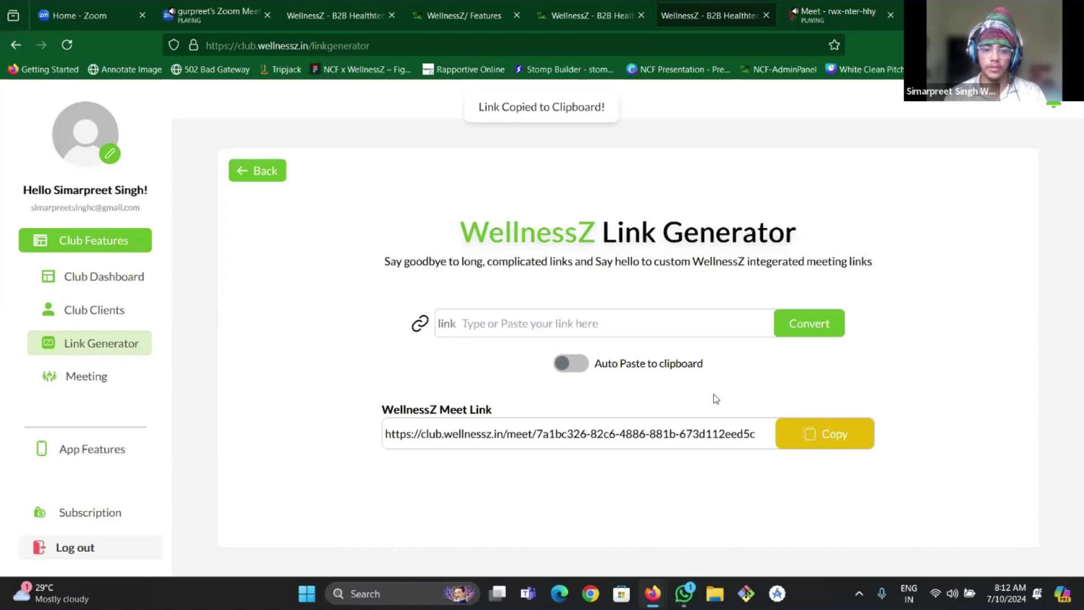
View Free meetings on the Club Dashboard, showing the 10-07-2024 8:12 AM quick meeting.
click(126, 287)
click(236, 371)
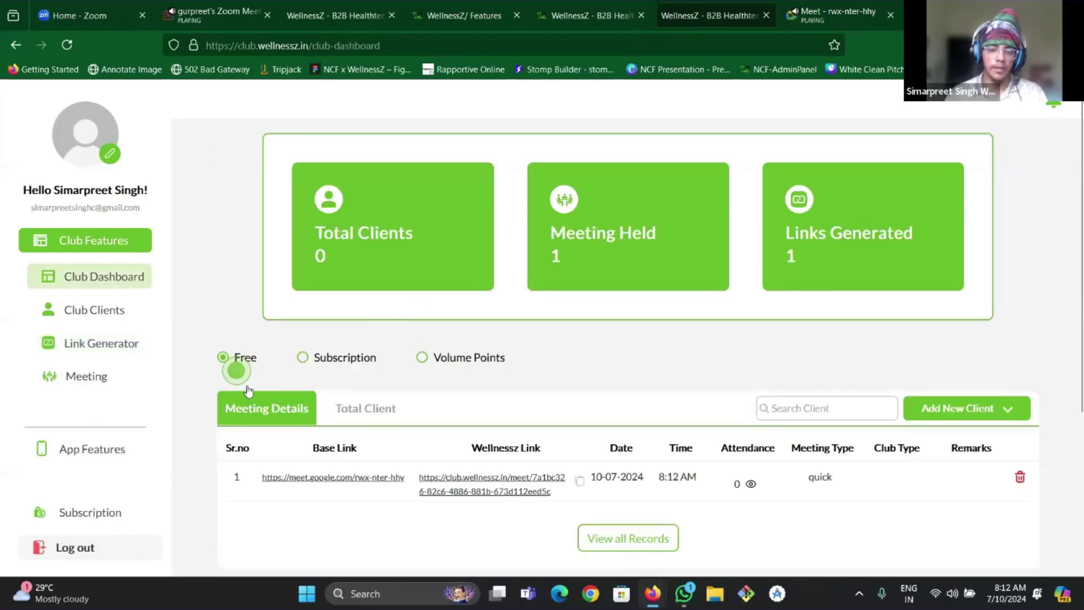
scroll(249, 390, down, 1)
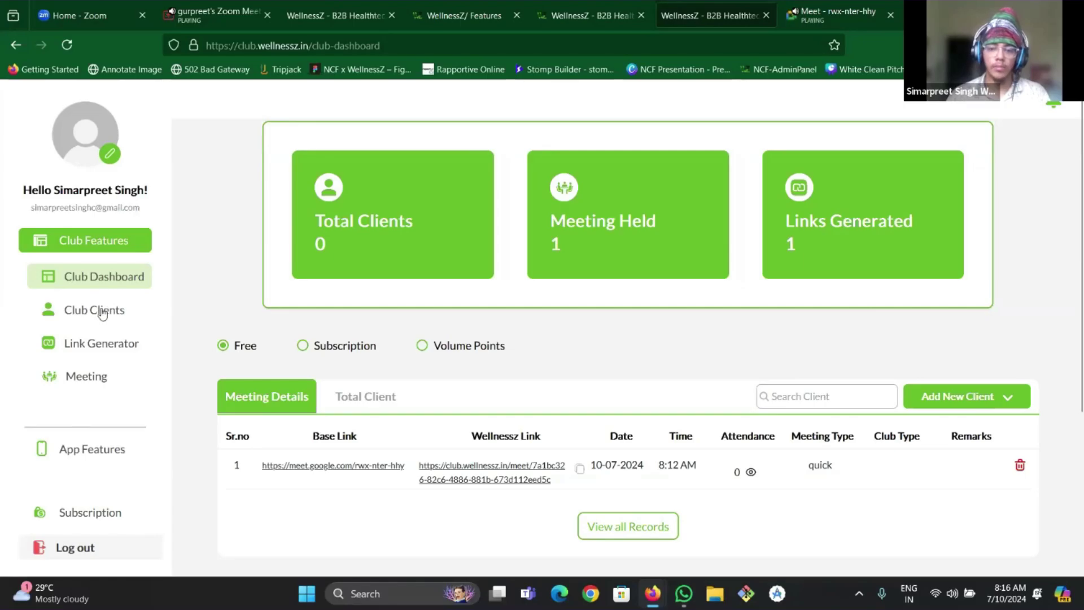
click(102, 314)
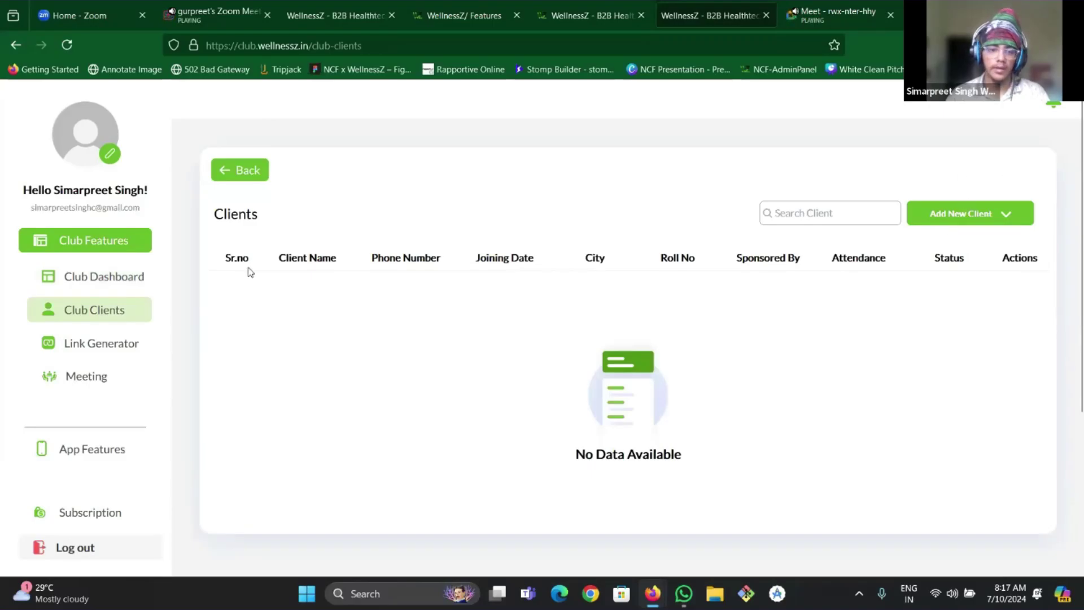
click(115, 278)
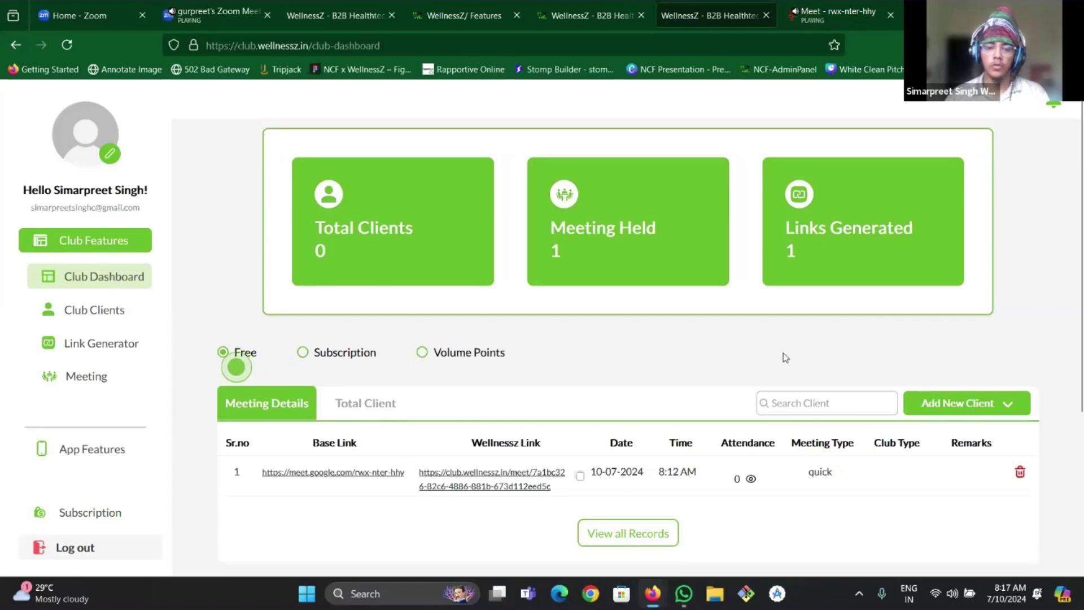
scroll(784, 353, down, 1)
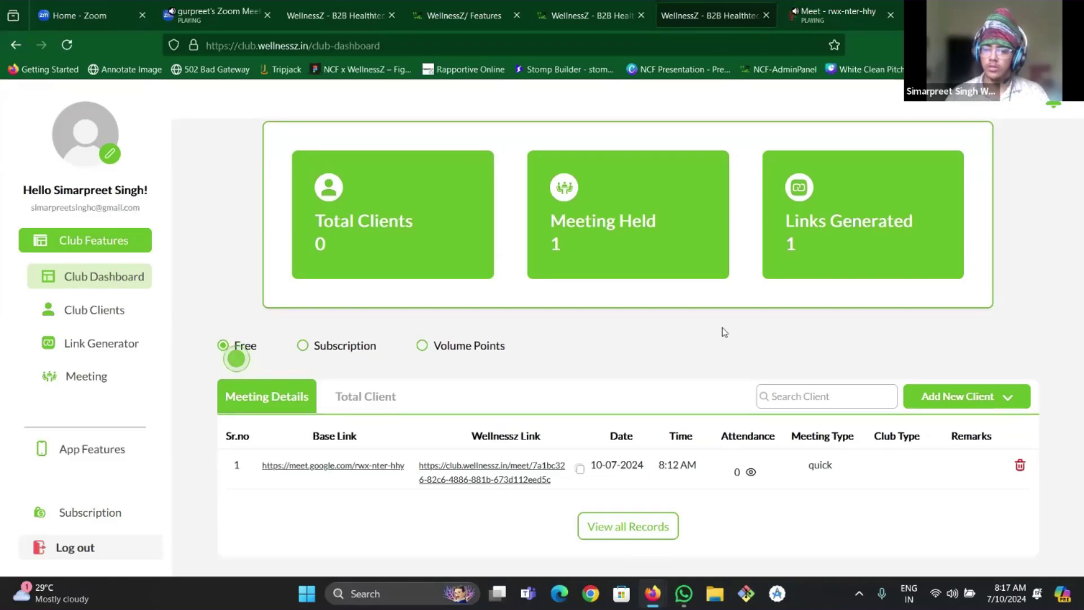
Copy the Onboarding Form link from the Add New Client dropdown.
scroll(746, 456, down, 3)
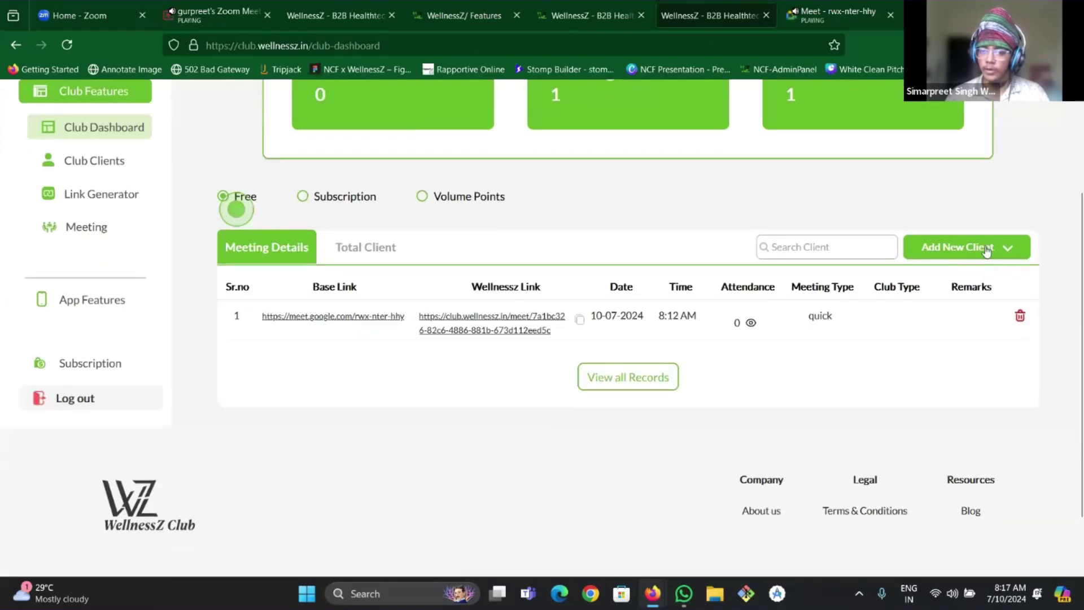
click(948, 248)
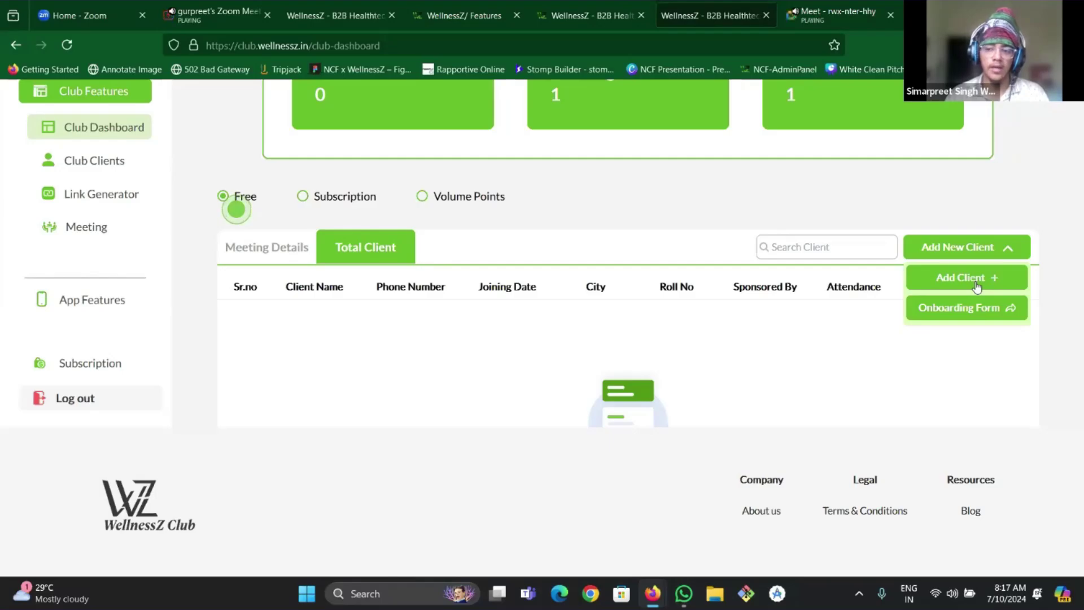
click(972, 306)
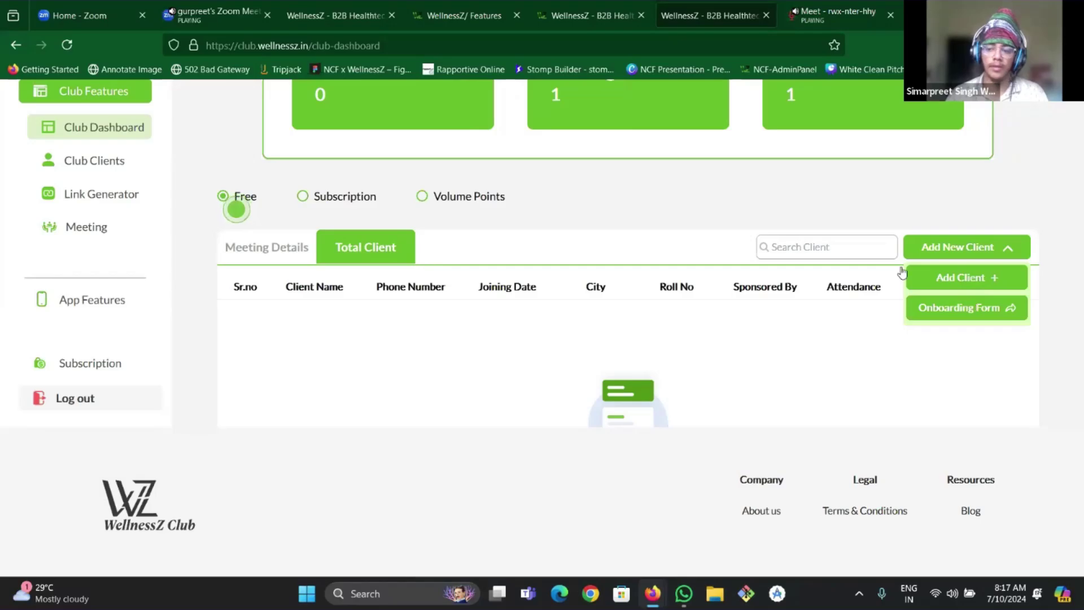
Start a new client form and set the client's profile photo from an image file.
click(930, 278)
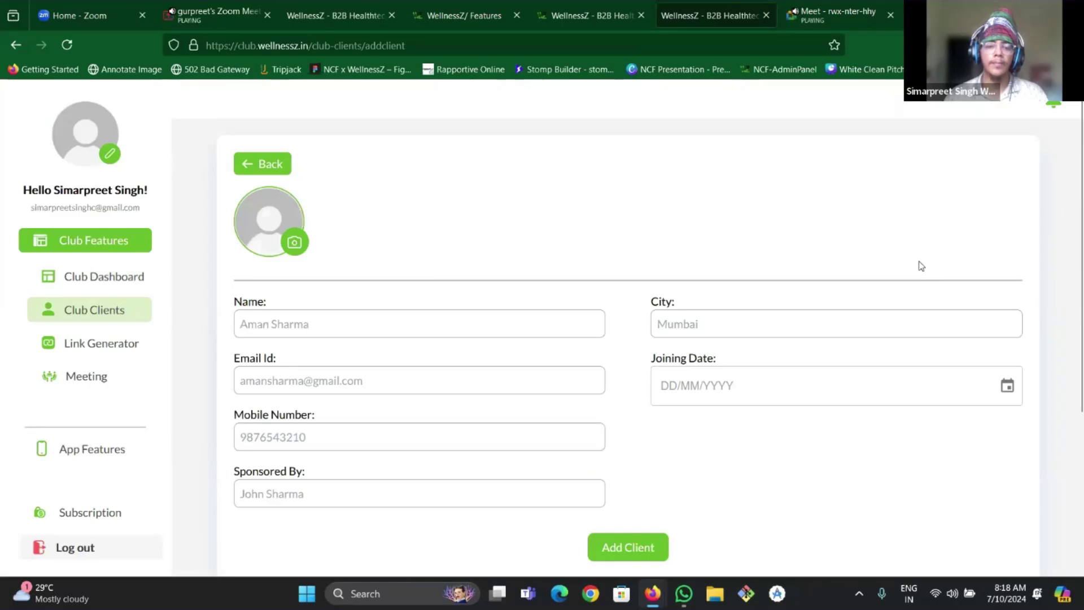
scroll(915, 267, down, 1)
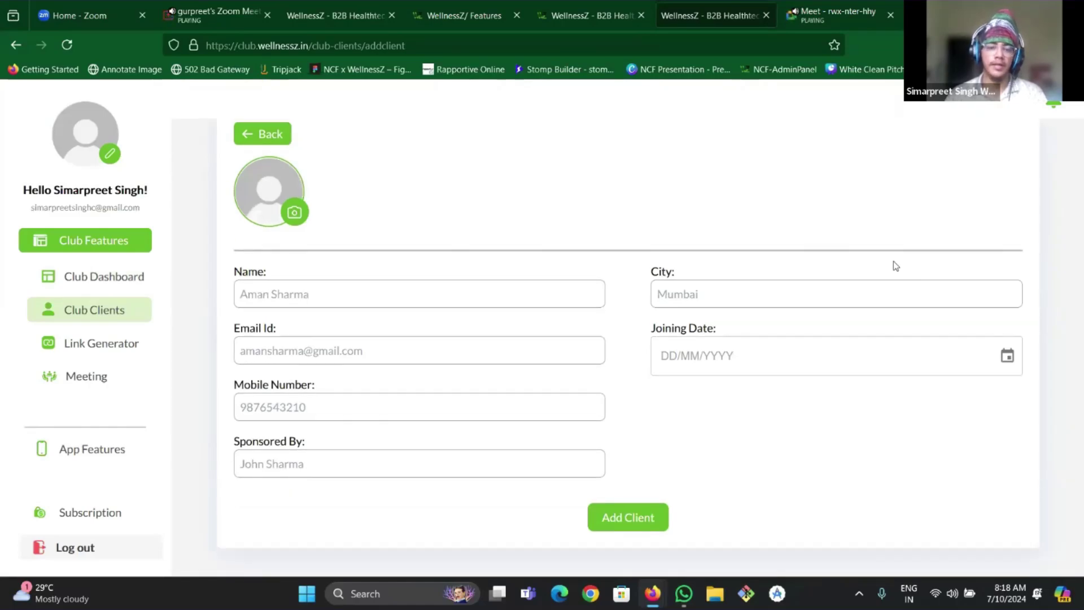
click(295, 212)
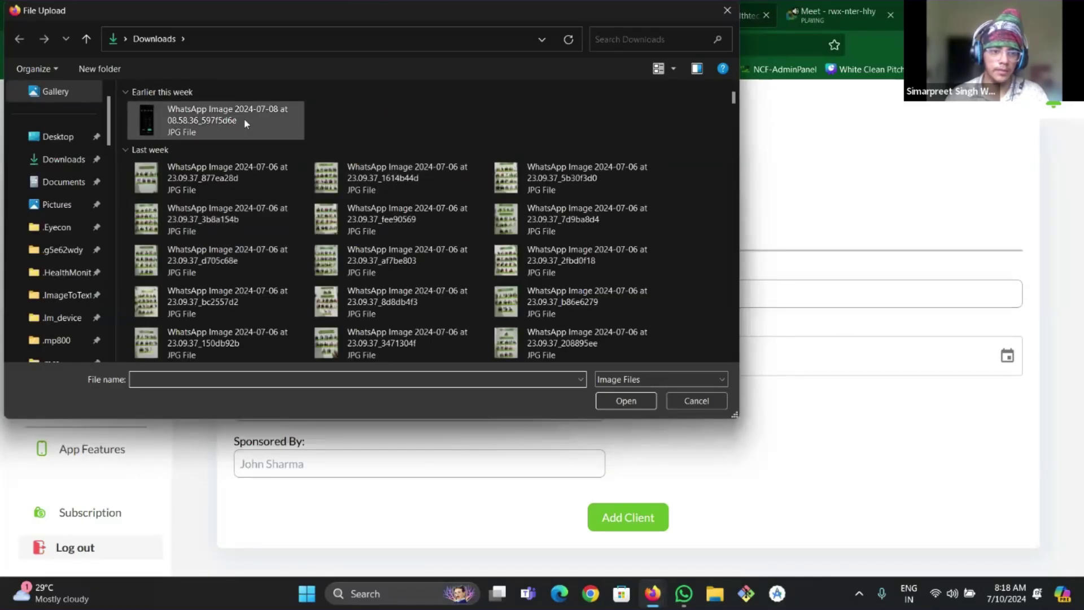
scroll(246, 124, down, 10)
double_click(533, 92)
Enter the new client's first name and e-mail address.
click(400, 301)
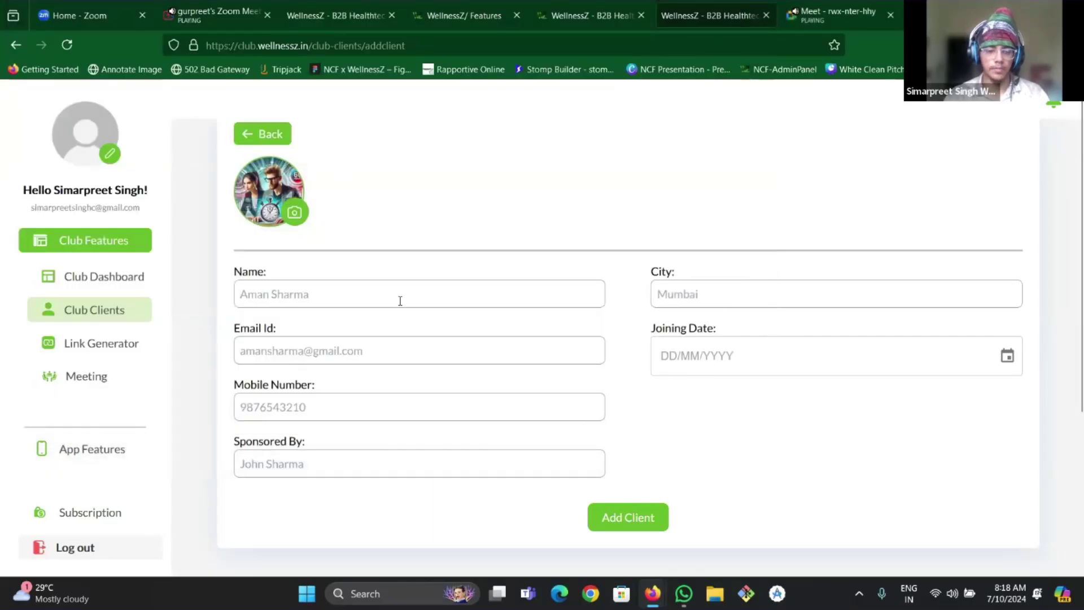
text(Aman)
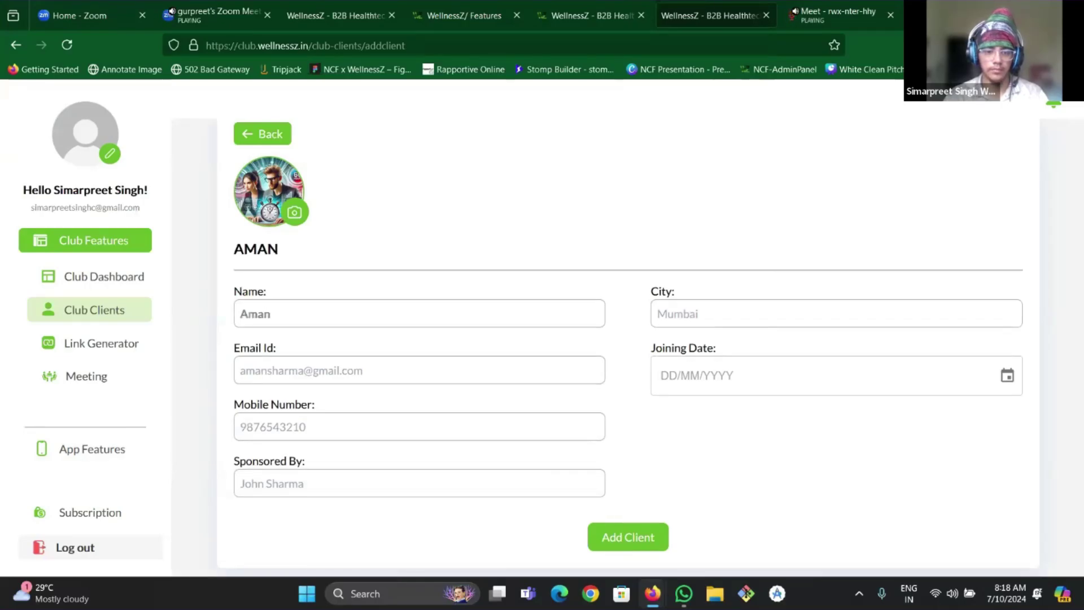
key(Tab)
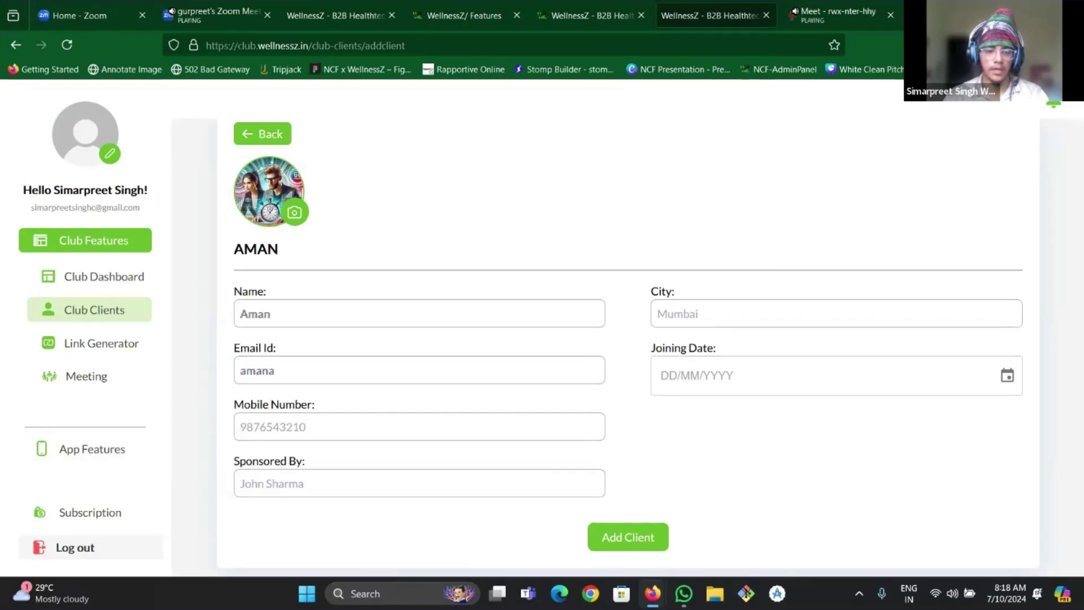
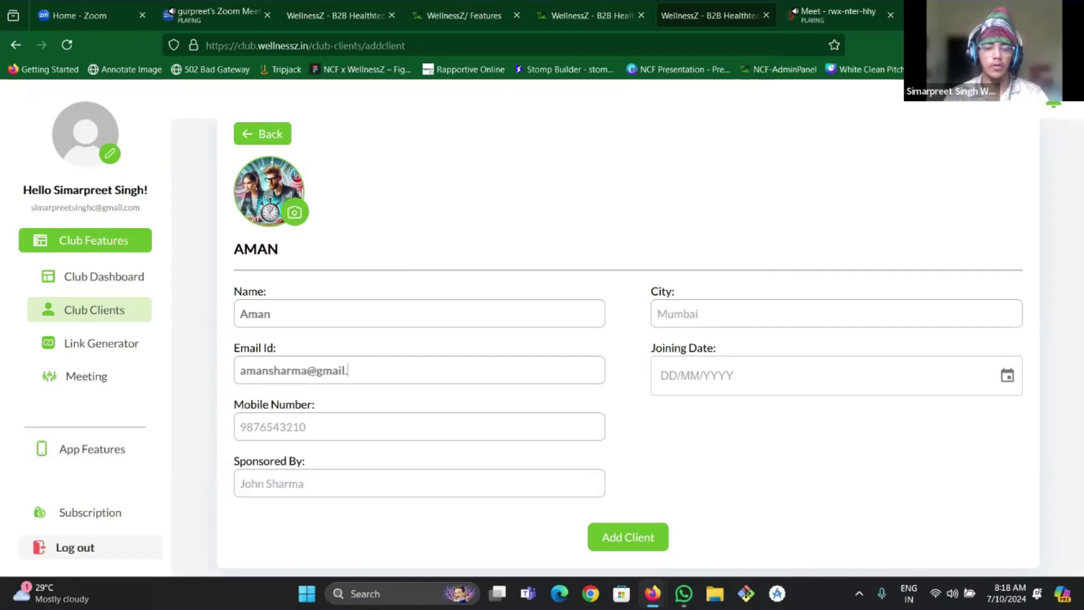
Fill in the client's mobile number, sponsor name, city Delhi and joining date 18/10/2023.
click(241, 427)
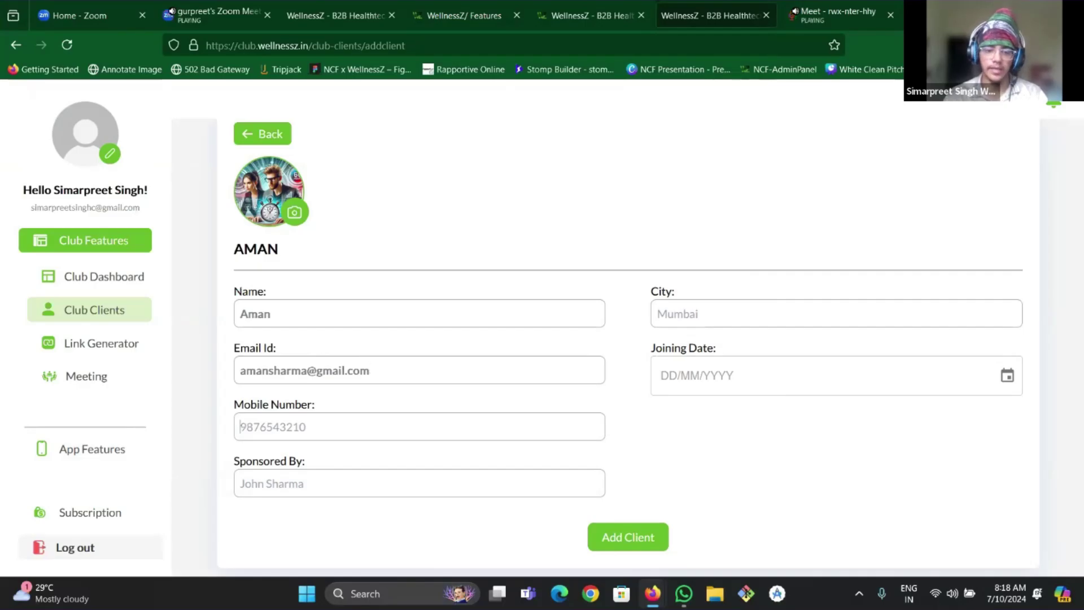
text(789)
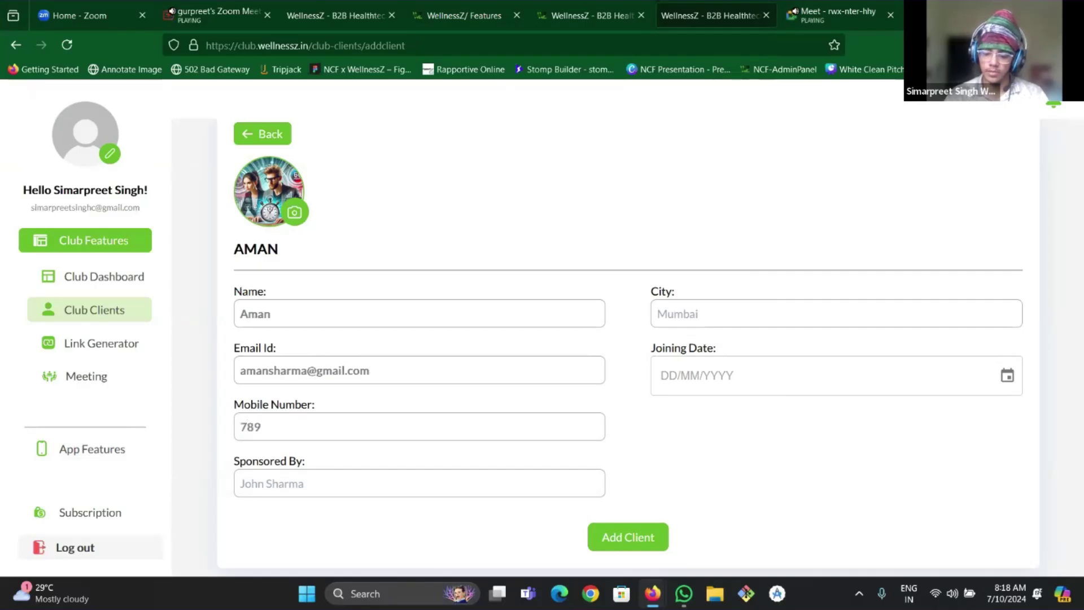
text(4561230)
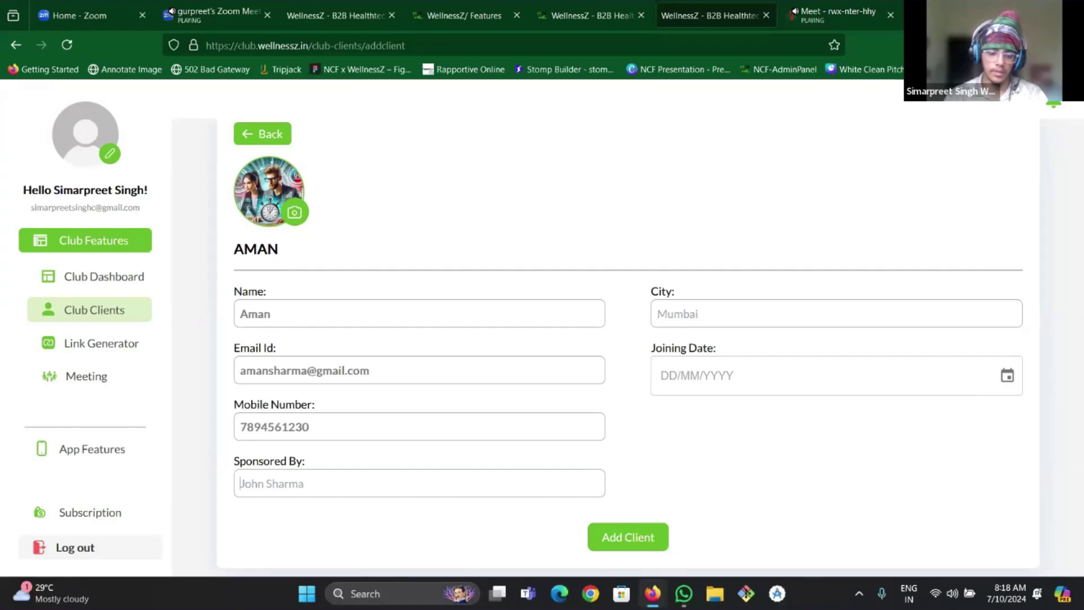
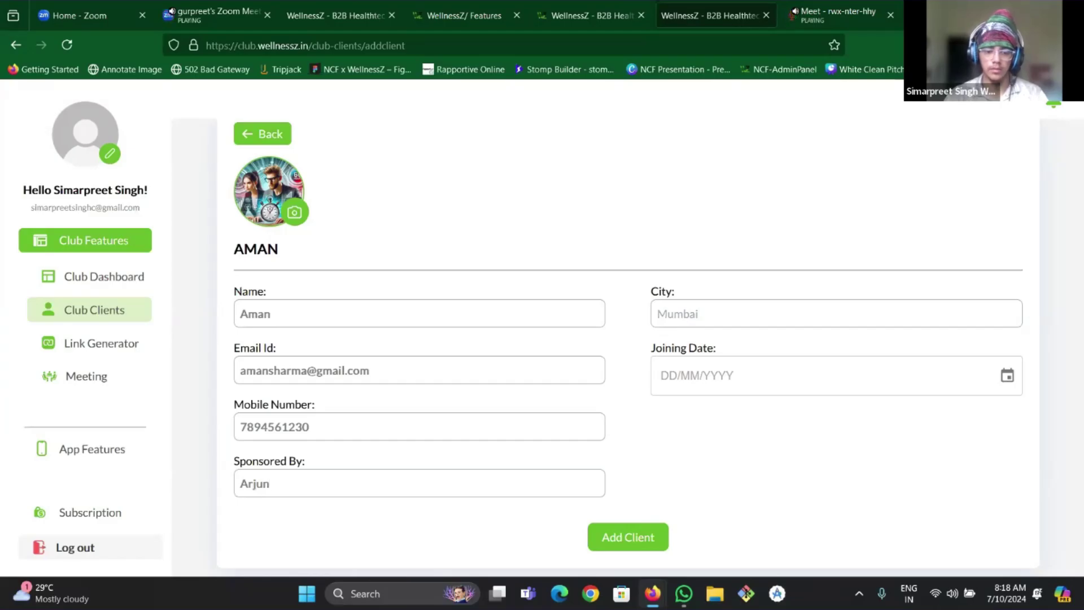
key(Tab)
text(Delhi)
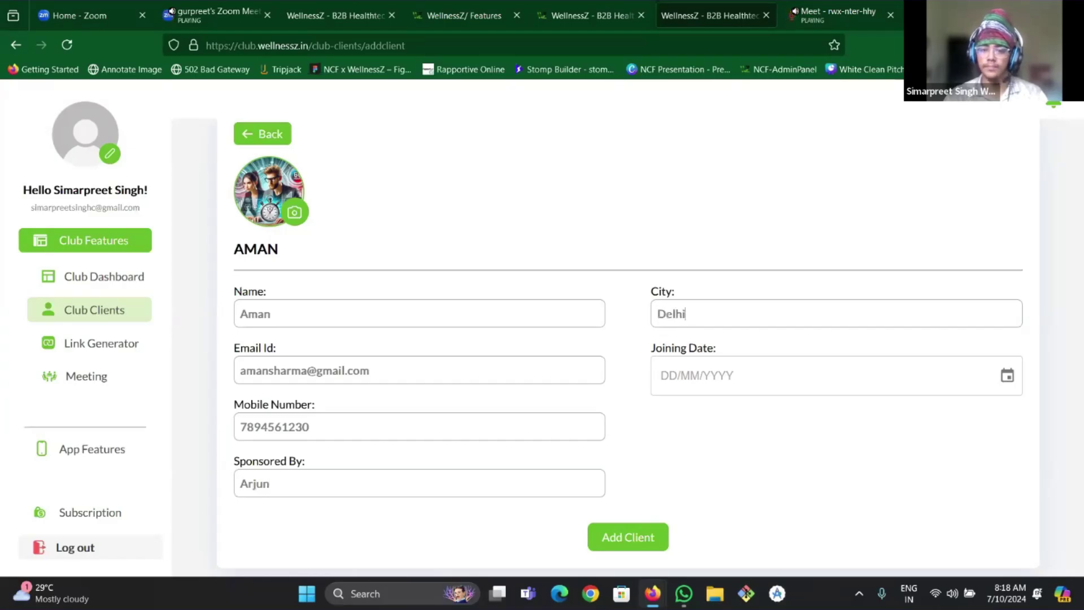
key(Tab)
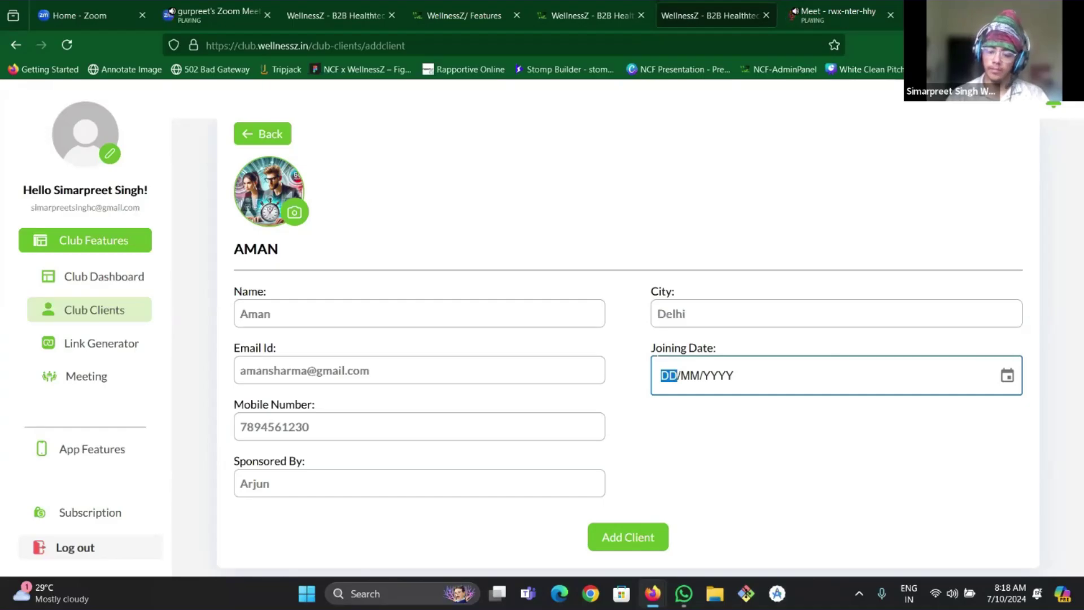
text(18/10/)
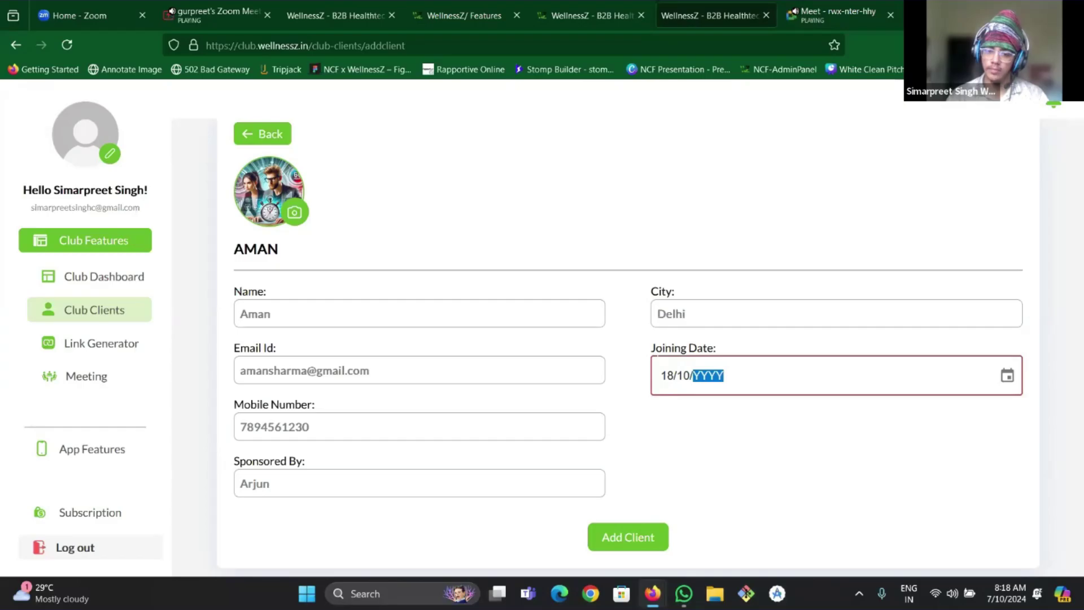
text(2023)
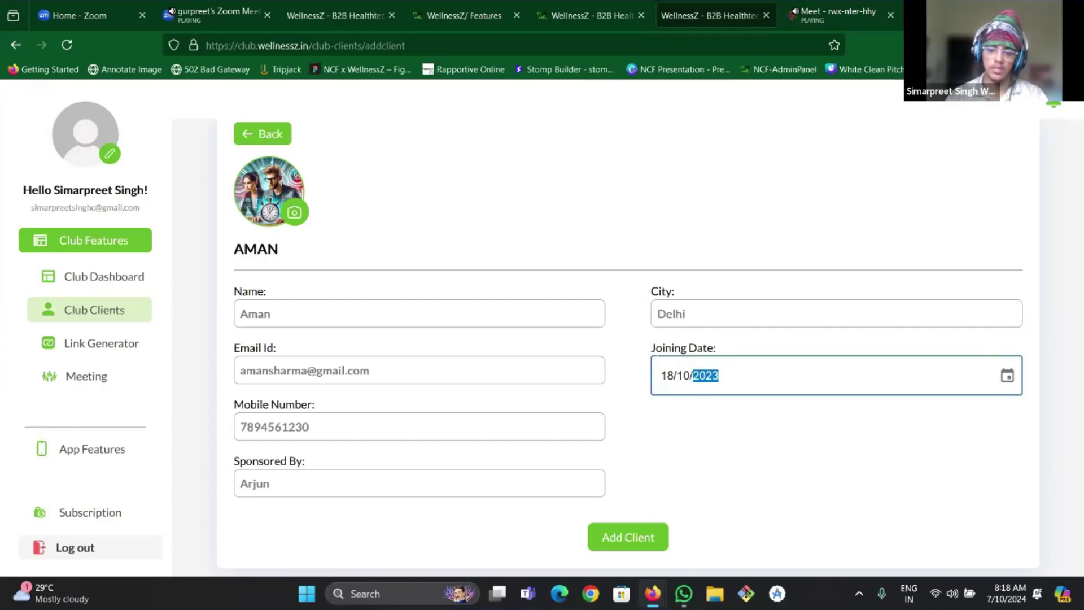
click(830, 454)
scroll(829, 454, down, 1)
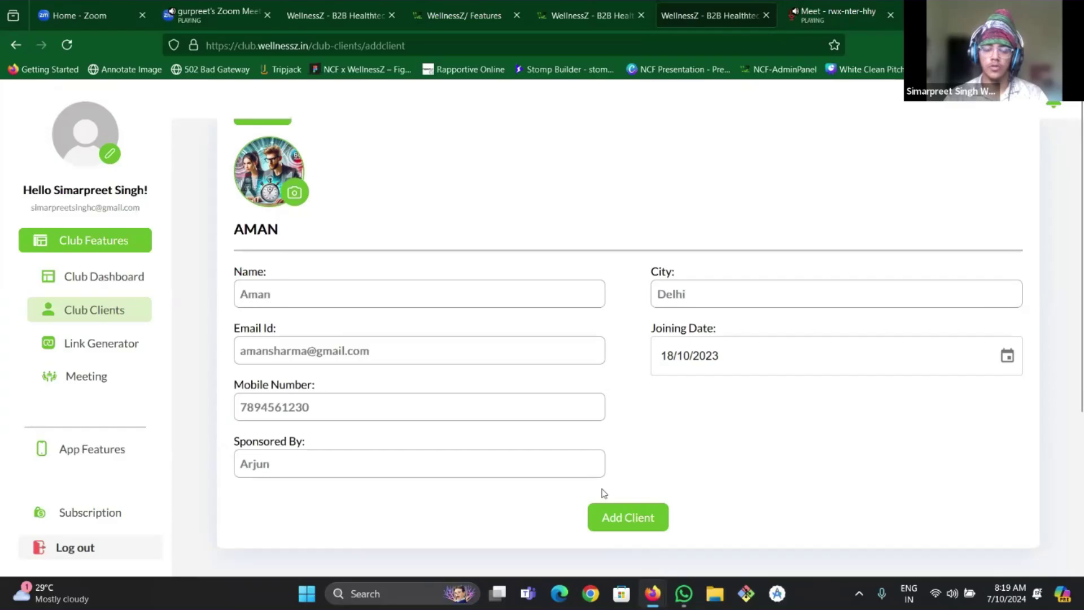
Save the new client and confirm it appears as Active in the Total Client list.
click(624, 517)
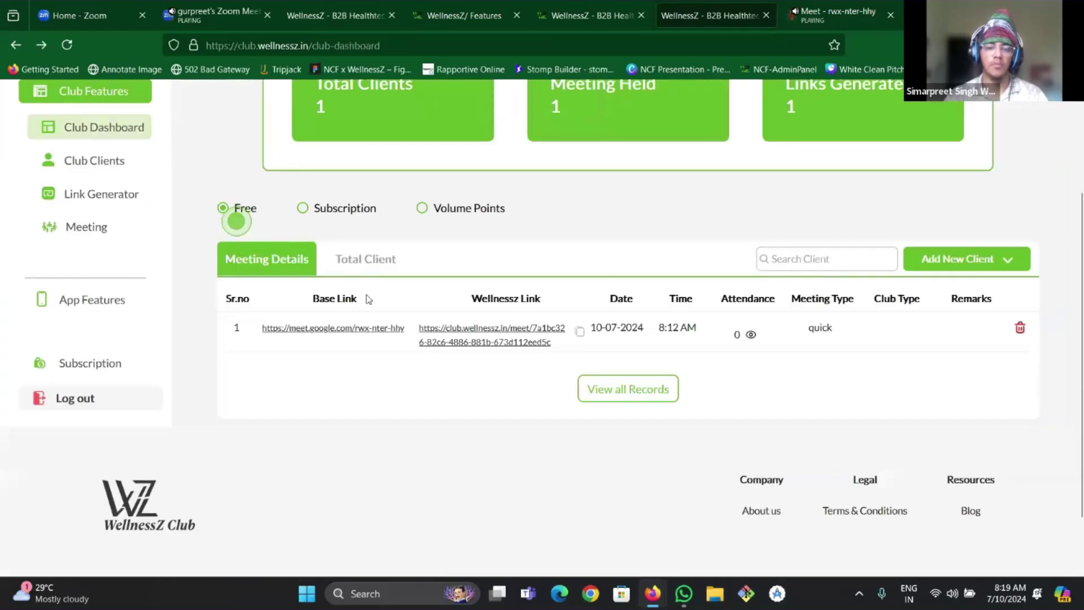
click(370, 265)
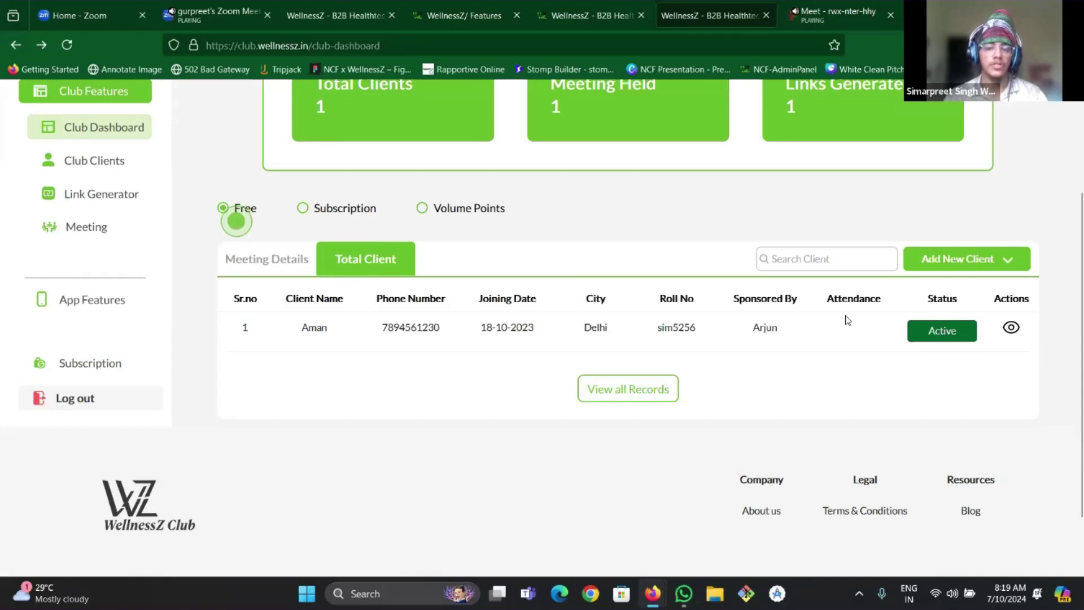
scroll(848, 320, up, 3)
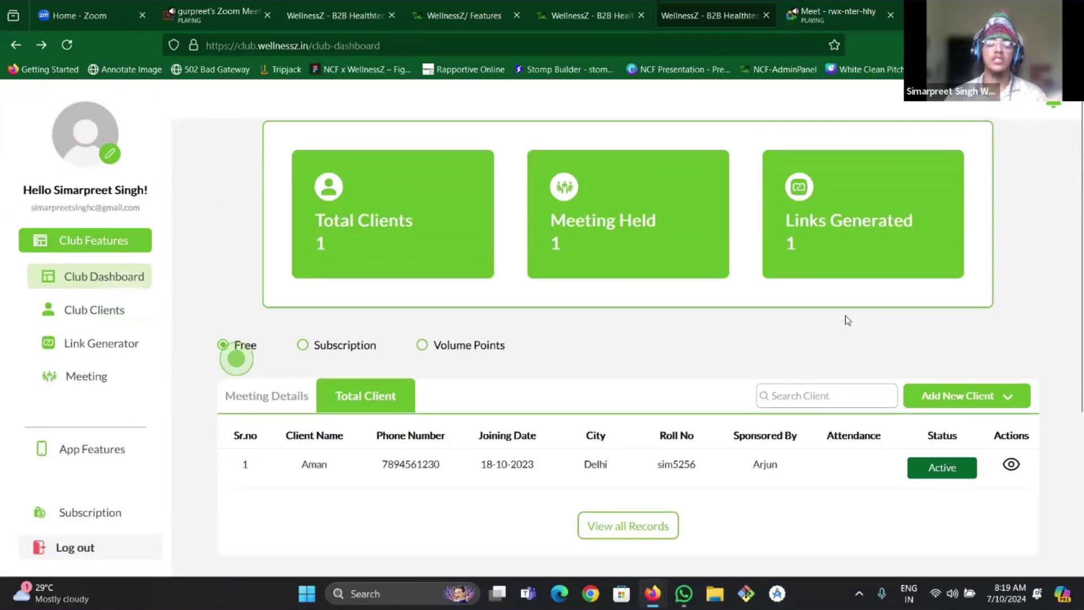
scroll(847, 320, down, 1)
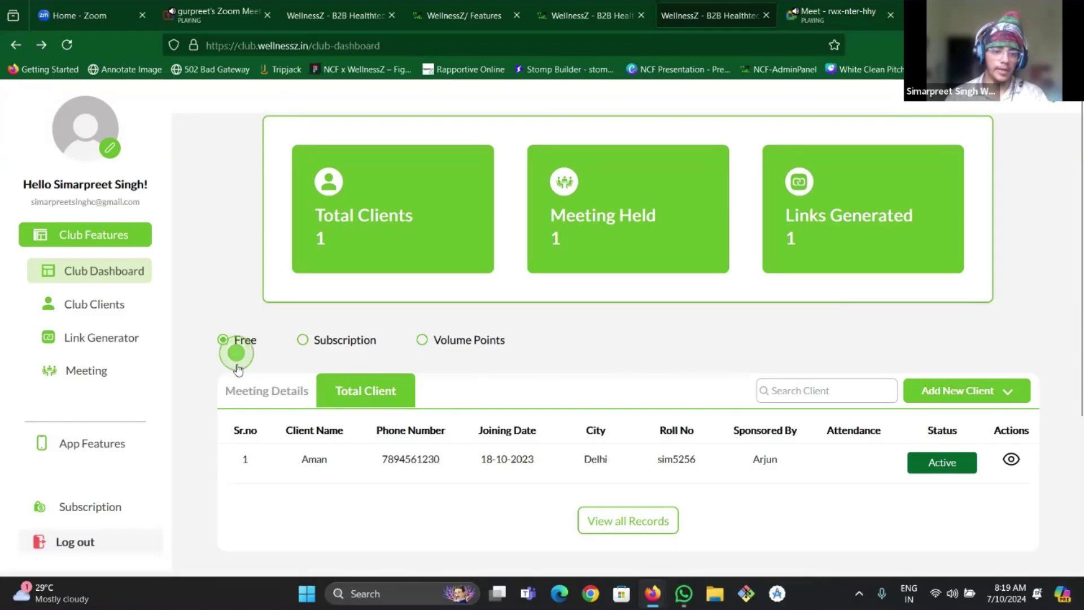
Copy the meeting's WellnessZ link from the Meeting Details table.
click(247, 394)
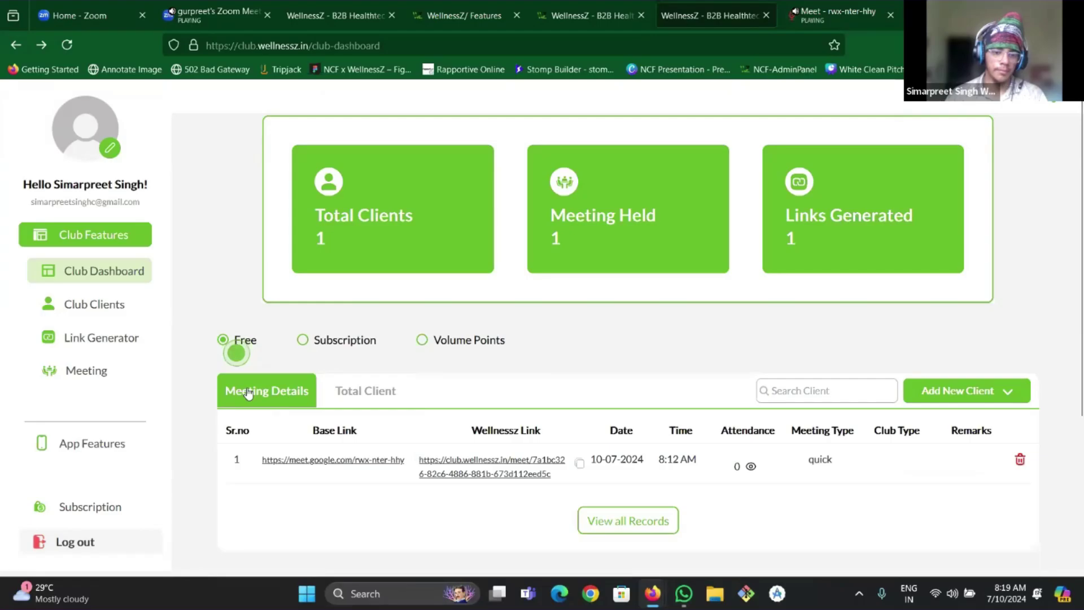
scroll(343, 365, up, 1)
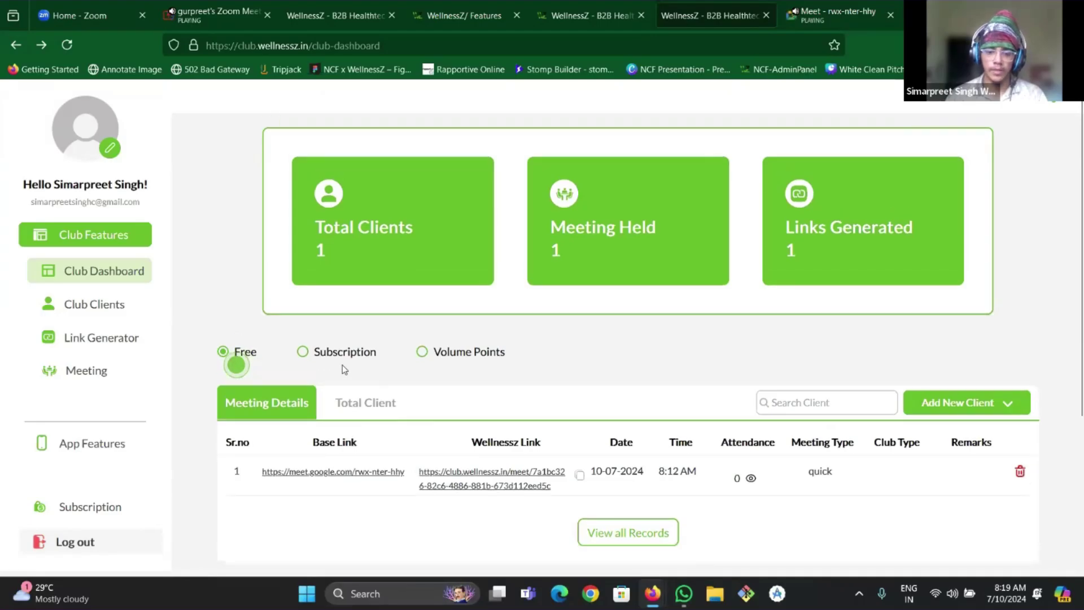
scroll(342, 366, down, 1)
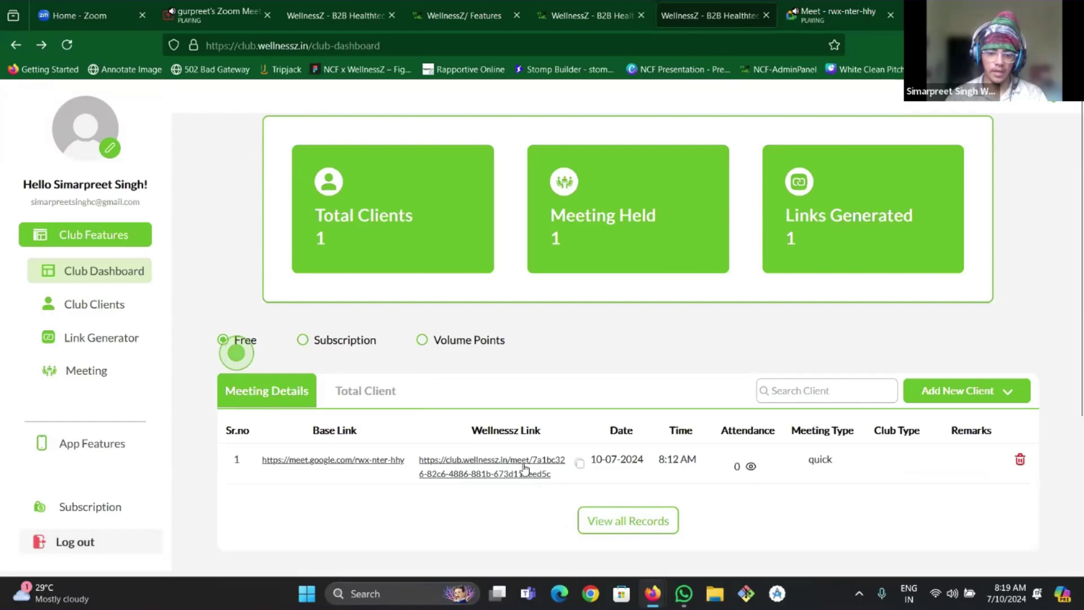
click(579, 466)
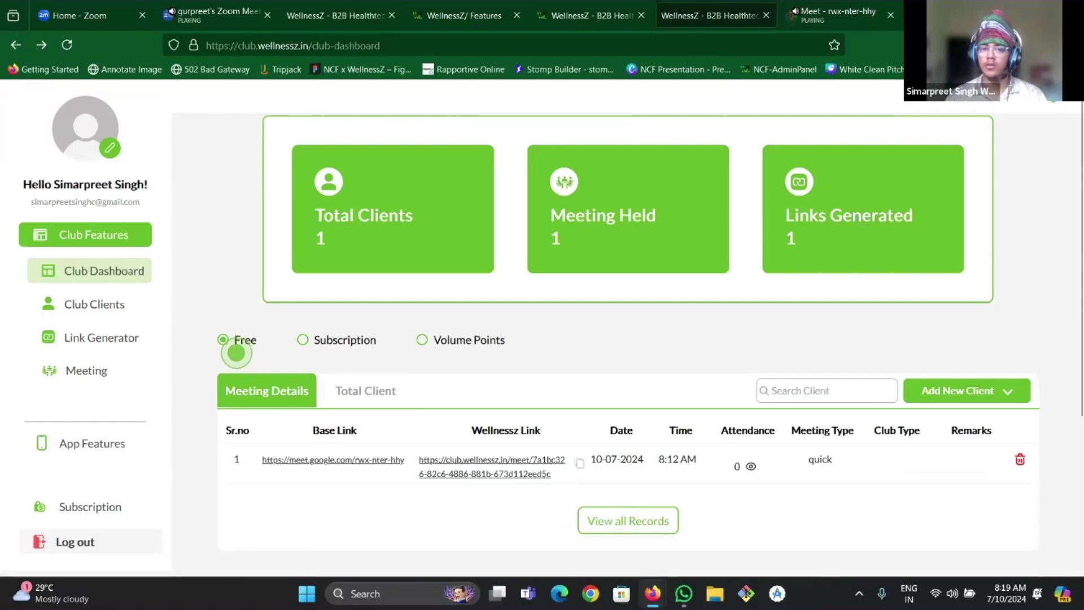
Open the copied meeting link in a new browser tab.
key(ctrl+t)
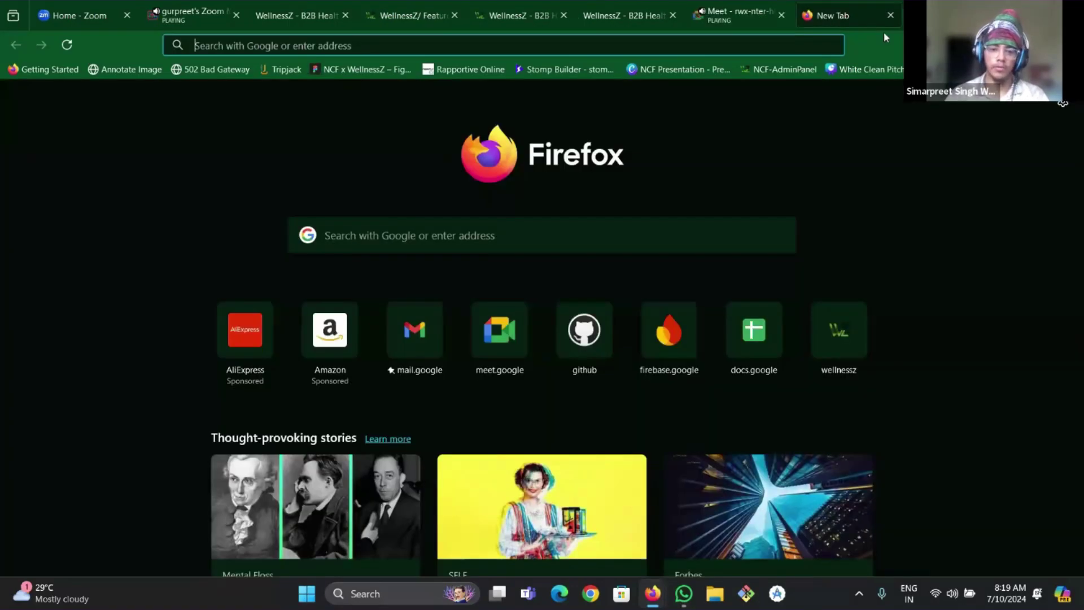
key(ctrl+v)
key(Return)
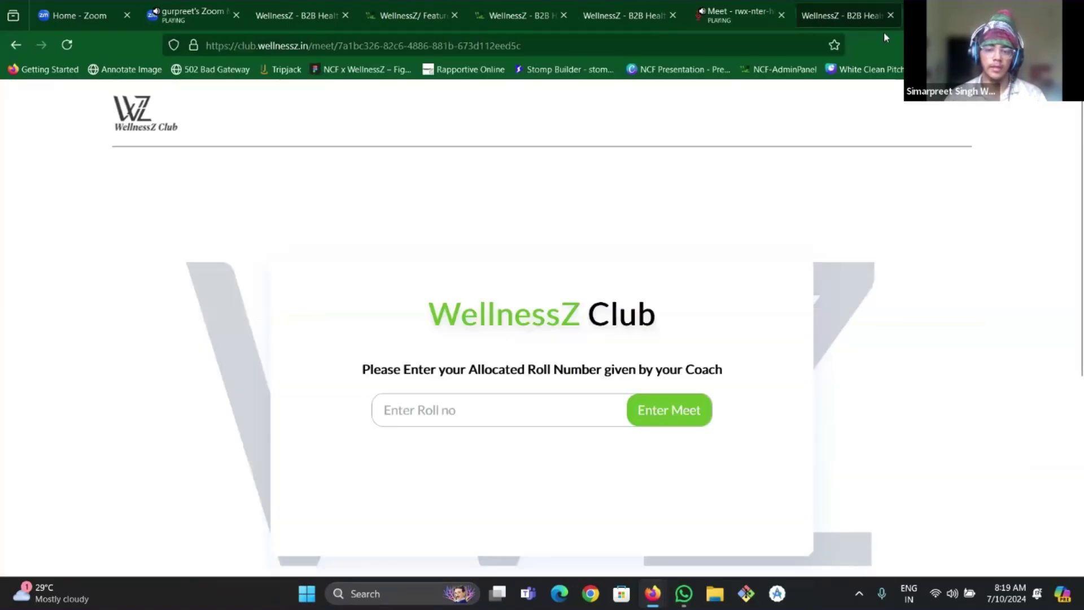
scroll(503, 388, down, 1)
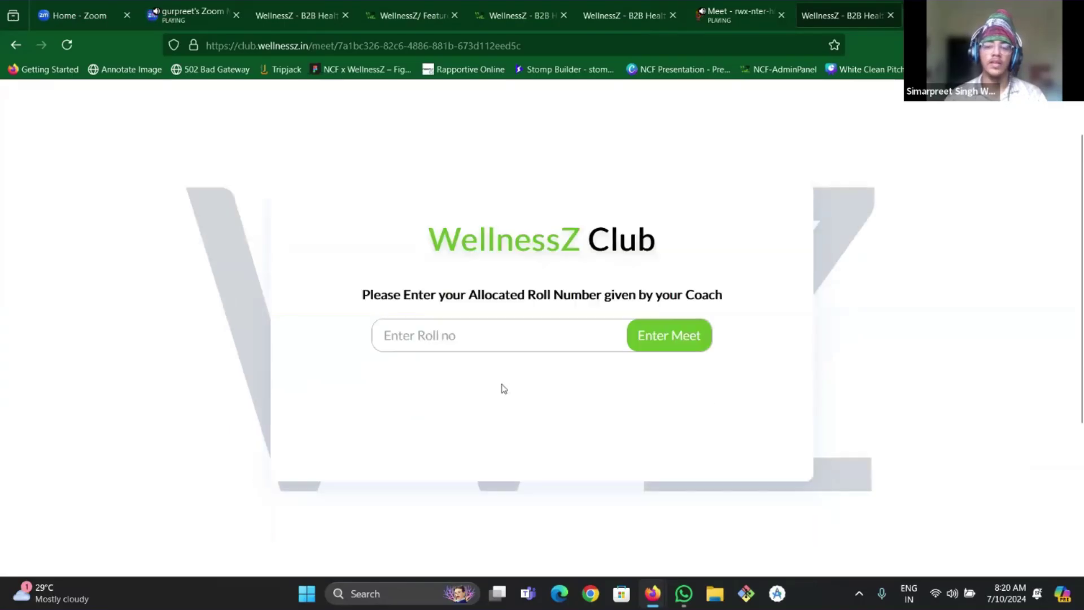
scroll(504, 389, up, 1)
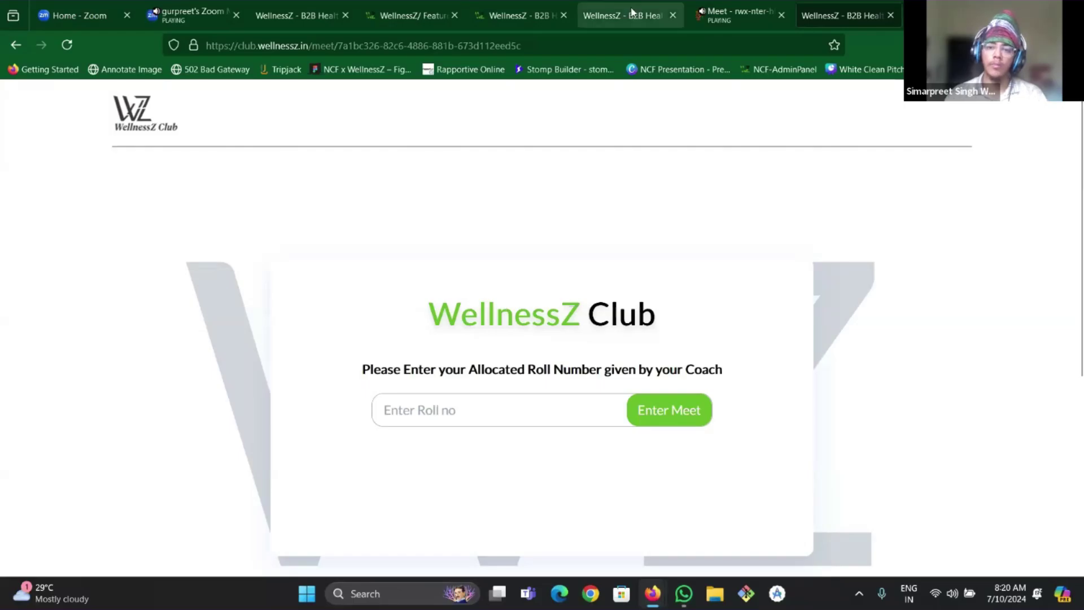
Copy the client's roll number from the dashboard's client table.
key(alt+Left)
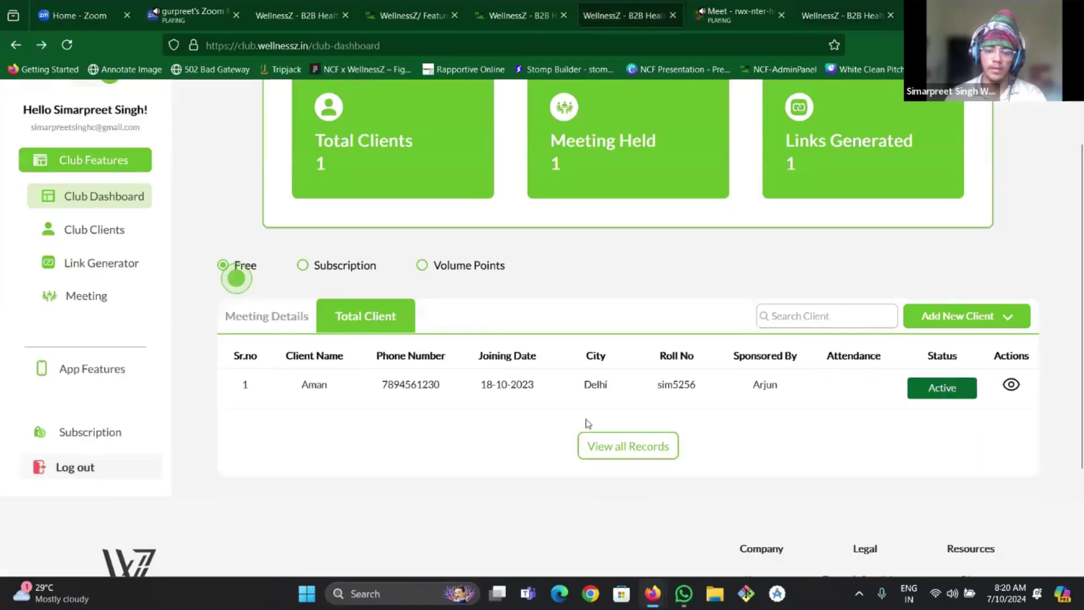
drag(649, 353, 711, 394)
click(711, 394)
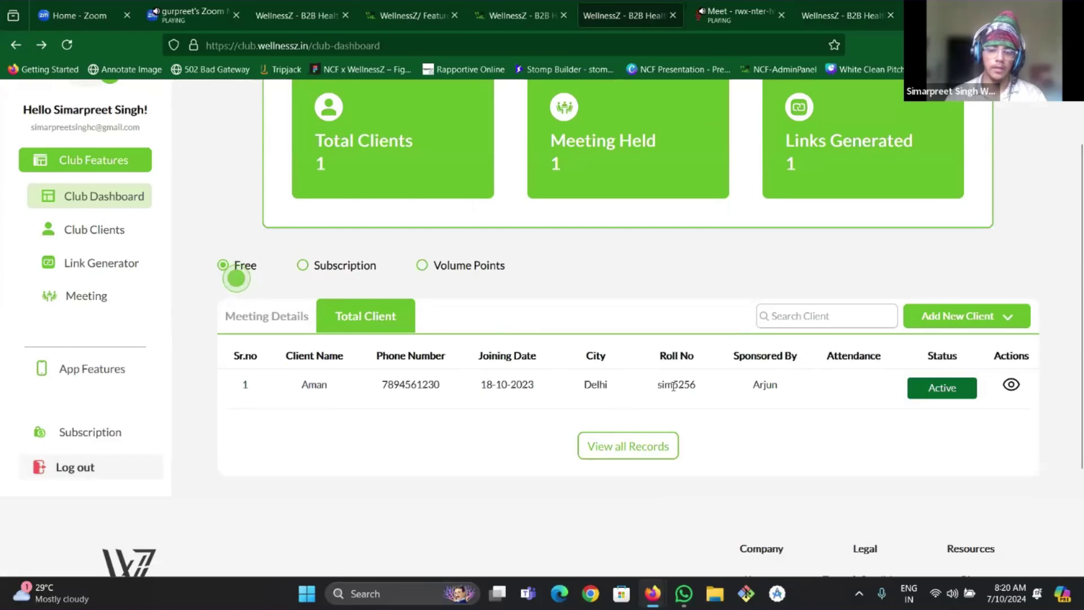
double_click(673, 386)
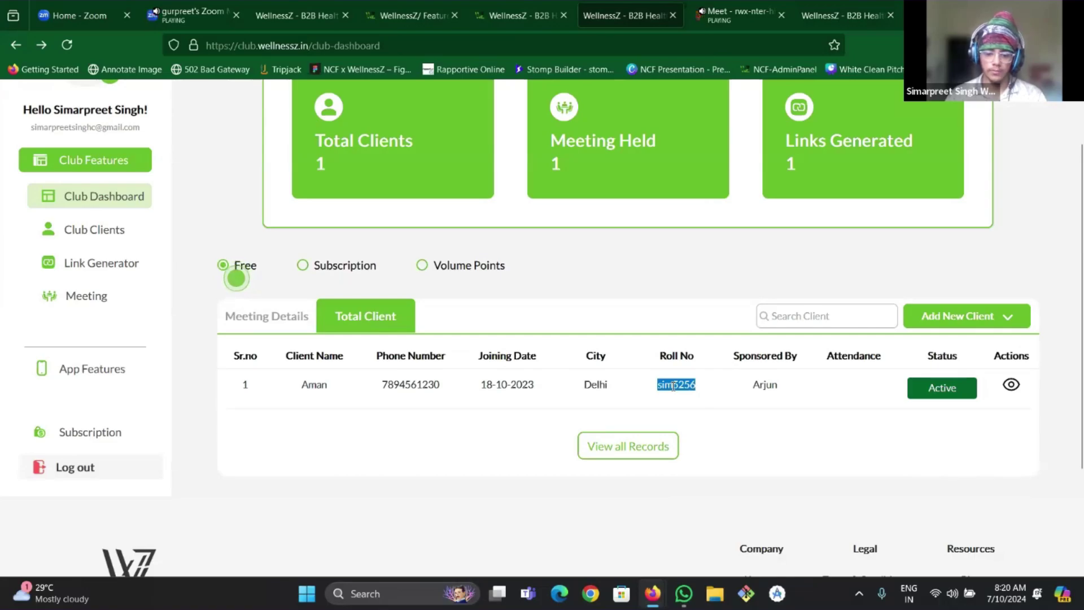
Enter the roll number on the meet link page to join, then close the meeting tab.
click(853, 8)
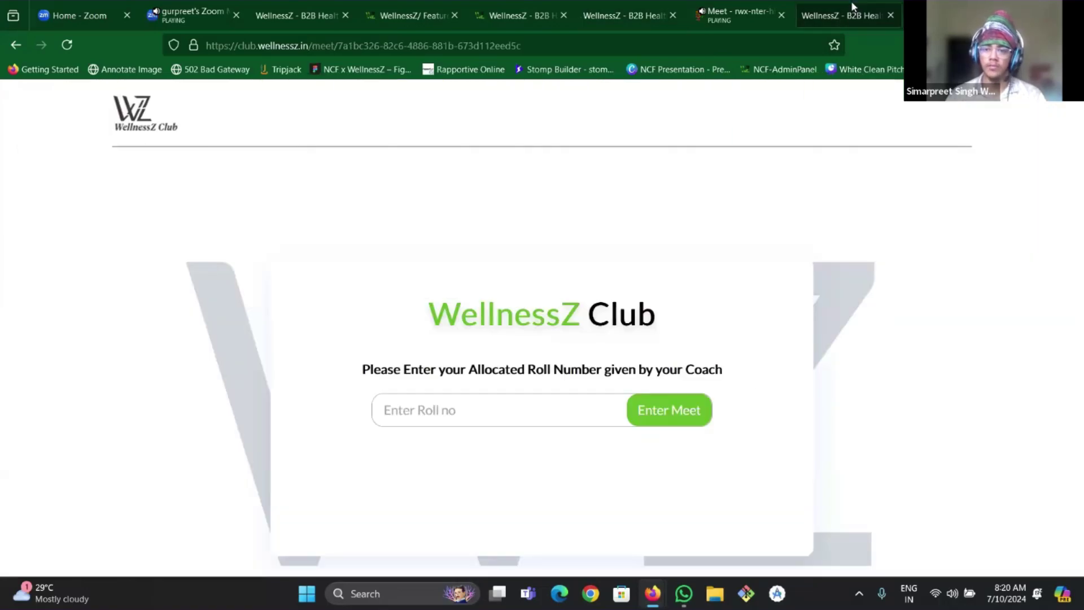
click(437, 408)
key(ctrl+v)
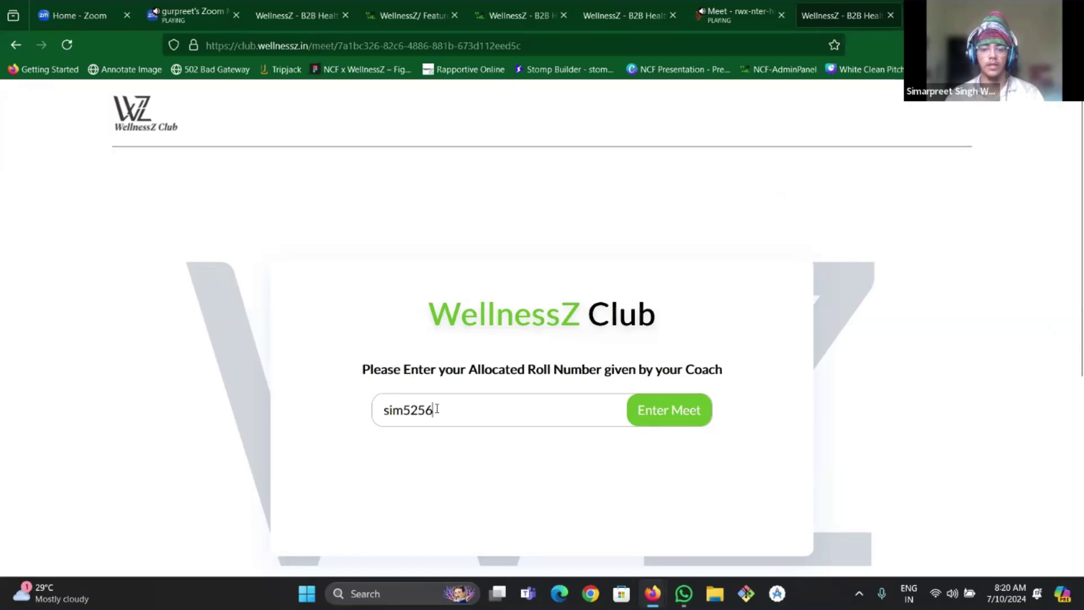
click(683, 412)
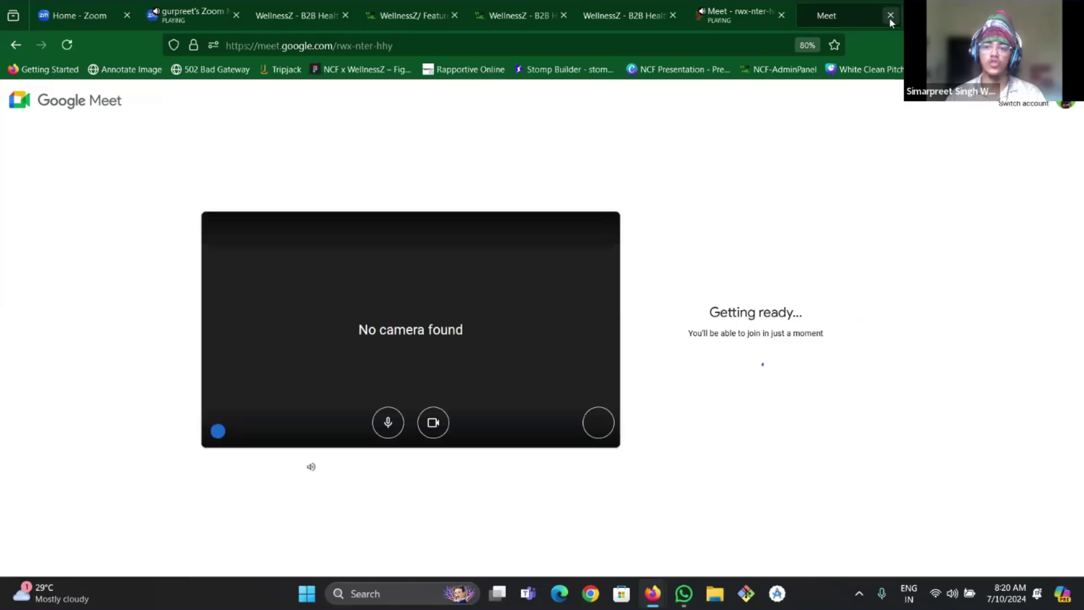
click(890, 16)
click(715, 5)
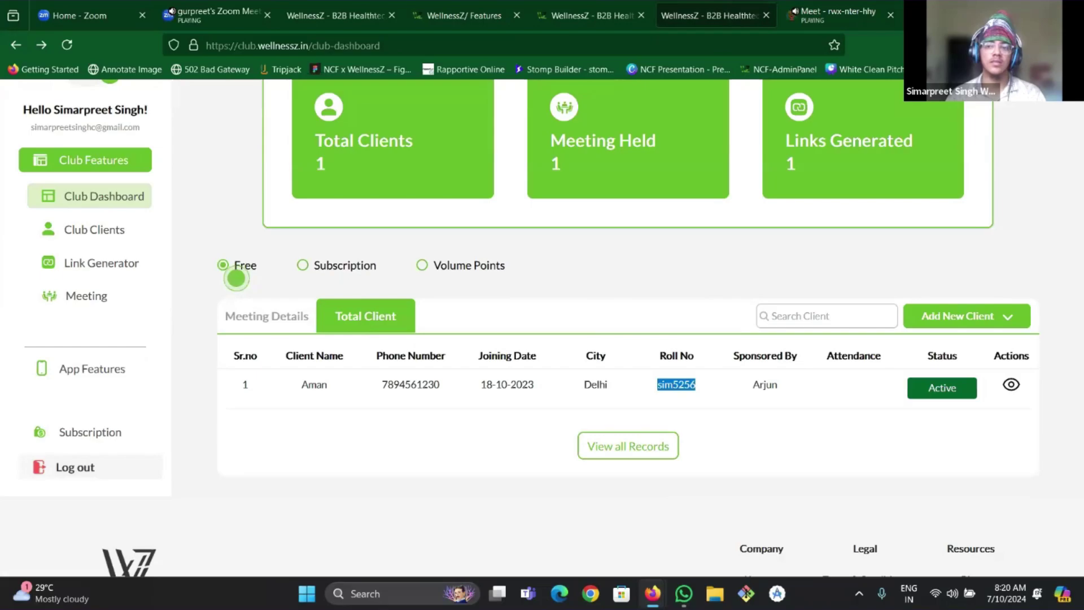
Close the Meet call tab and reload the dashboard so attendance shows 1.
click(890, 16)
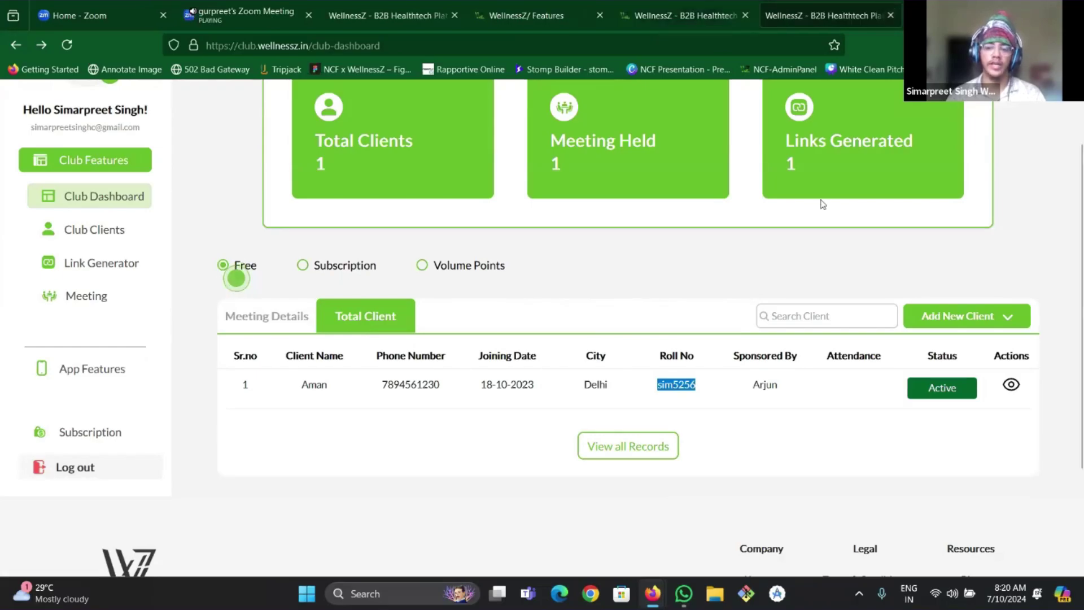
click(659, 272)
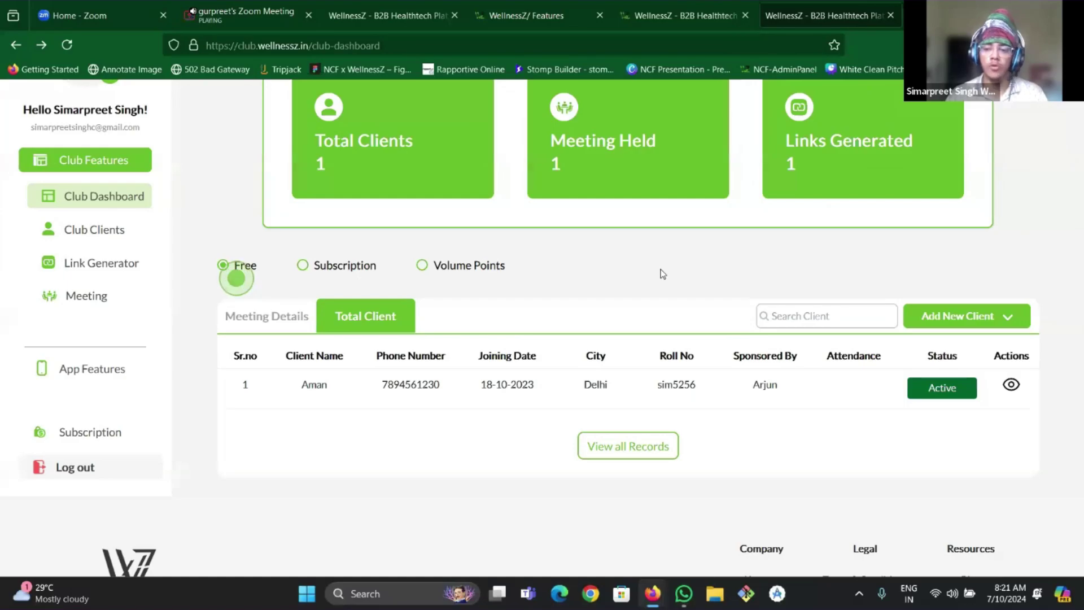
click(77, 46)
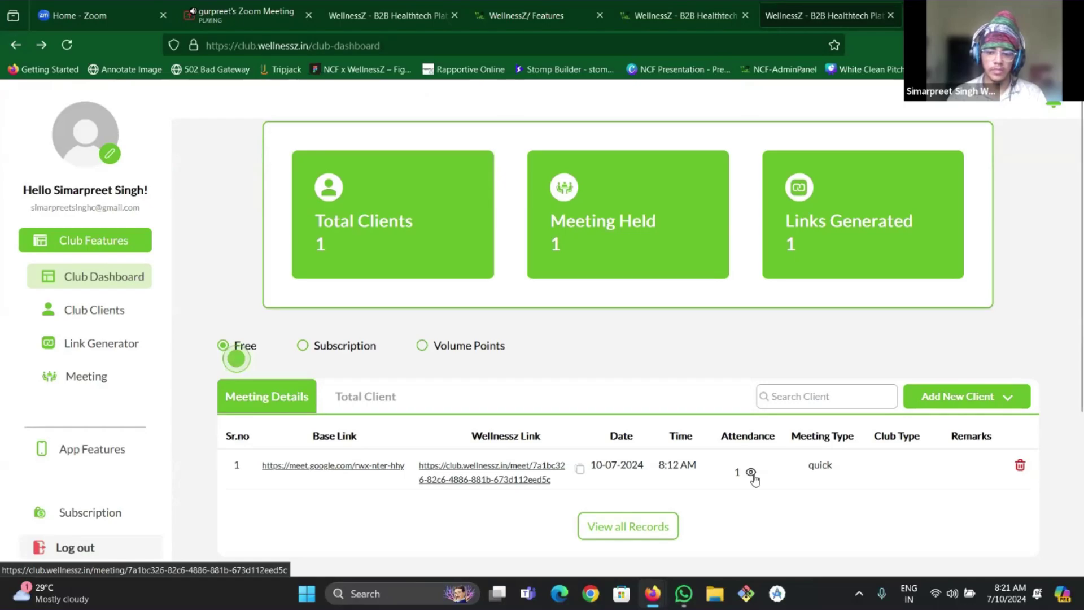
Review the meeting's attendance list showing the attending client, roll number and joining time.
click(752, 473)
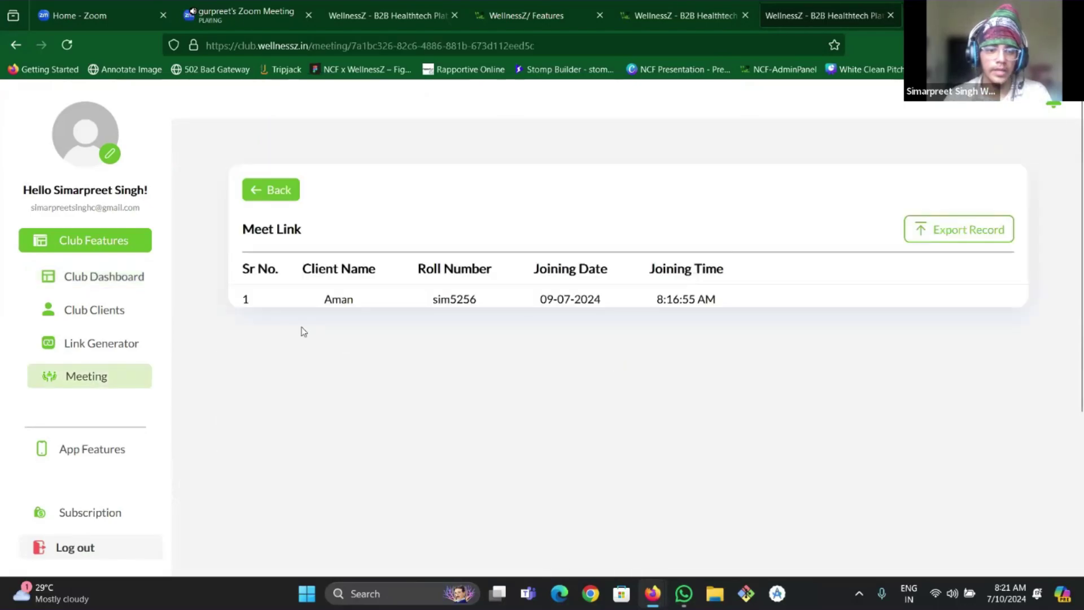
drag(322, 300, 357, 302)
drag(429, 300, 701, 334)
click(650, 305)
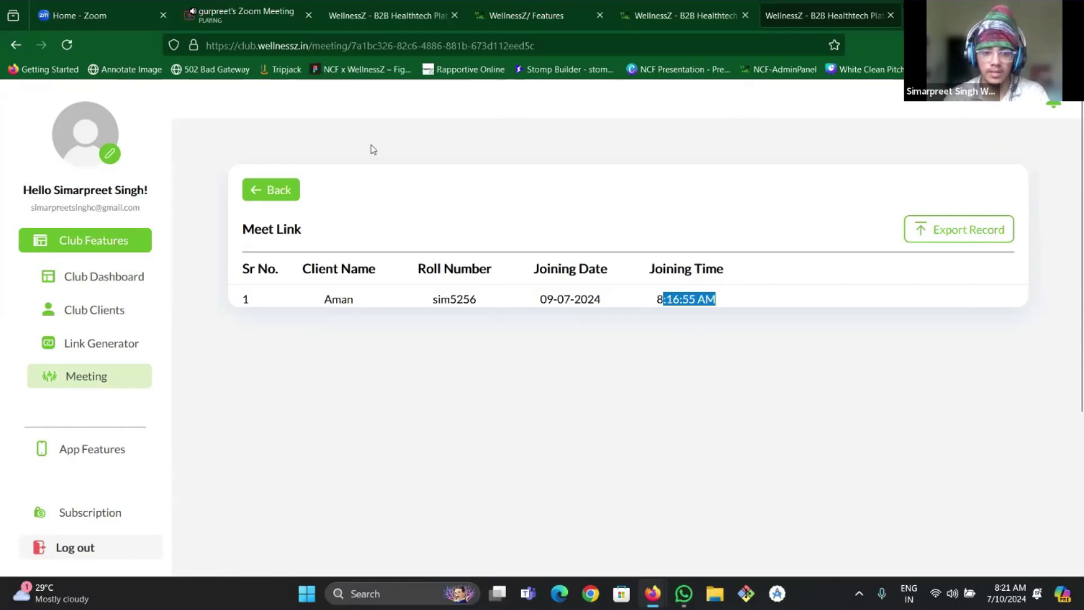
Return to the dashboard and open the client's detail page from the Total Client list.
click(279, 192)
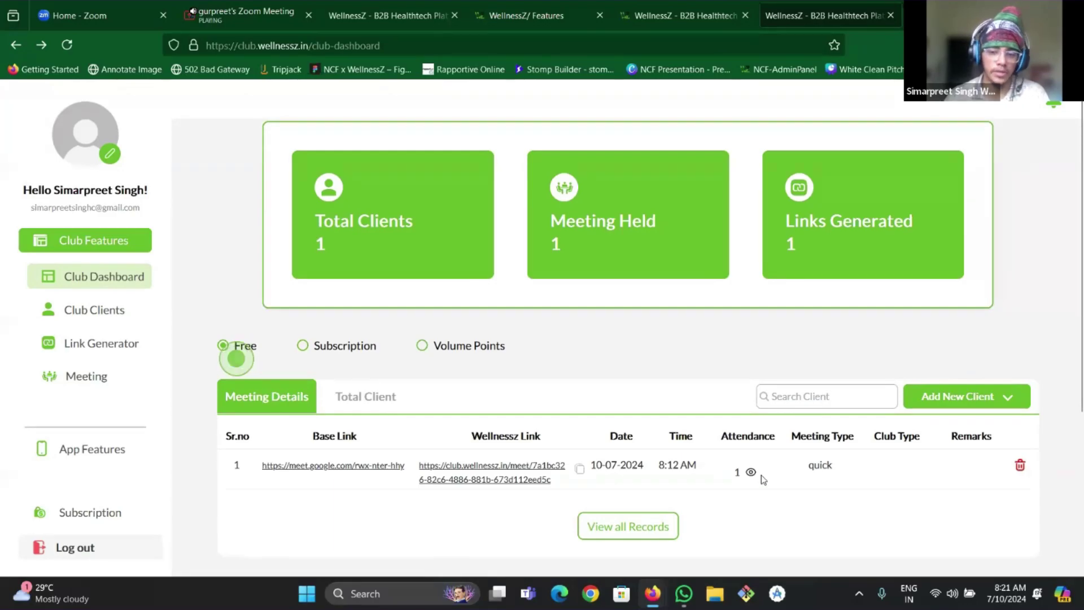
click(357, 396)
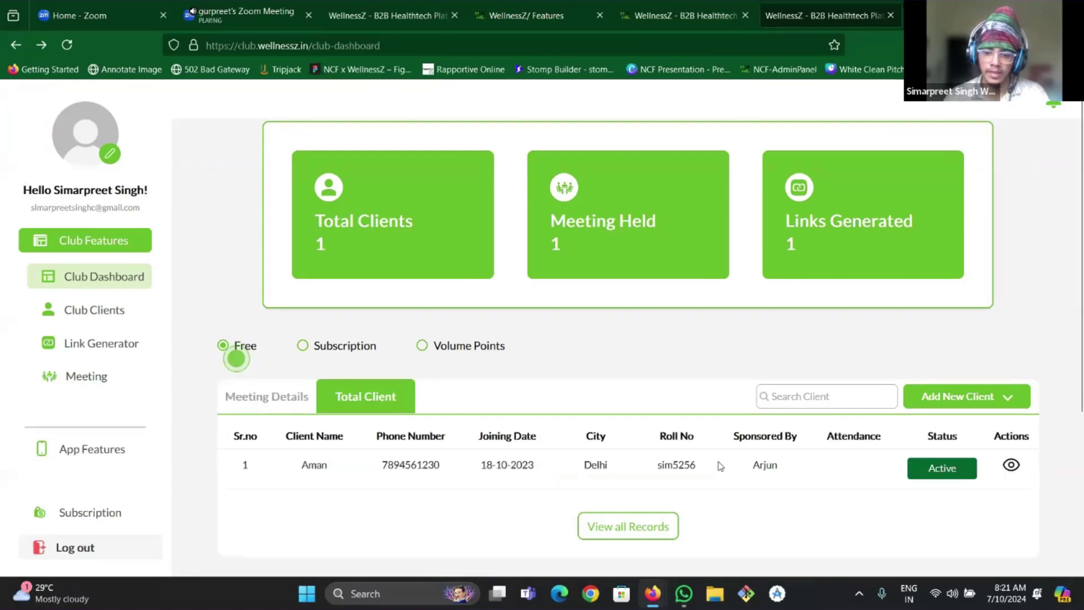
scroll(1074, 523, up, 1)
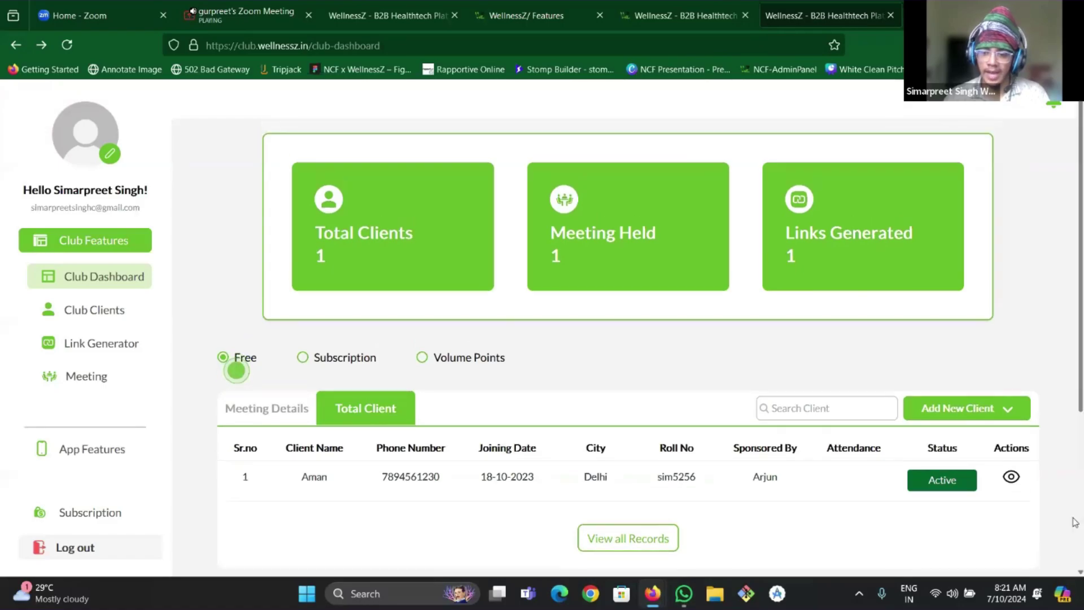
click(1012, 478)
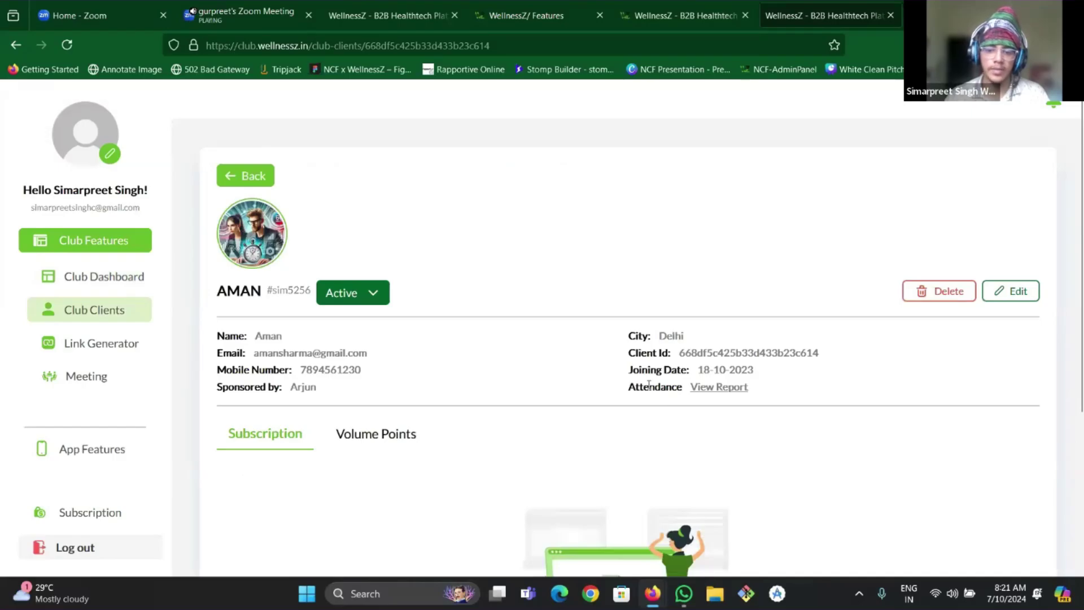
Open the client's attendance report and review the 09-07-2024 meeting joined at 8:16:55 AM.
scroll(655, 395, down, 4)
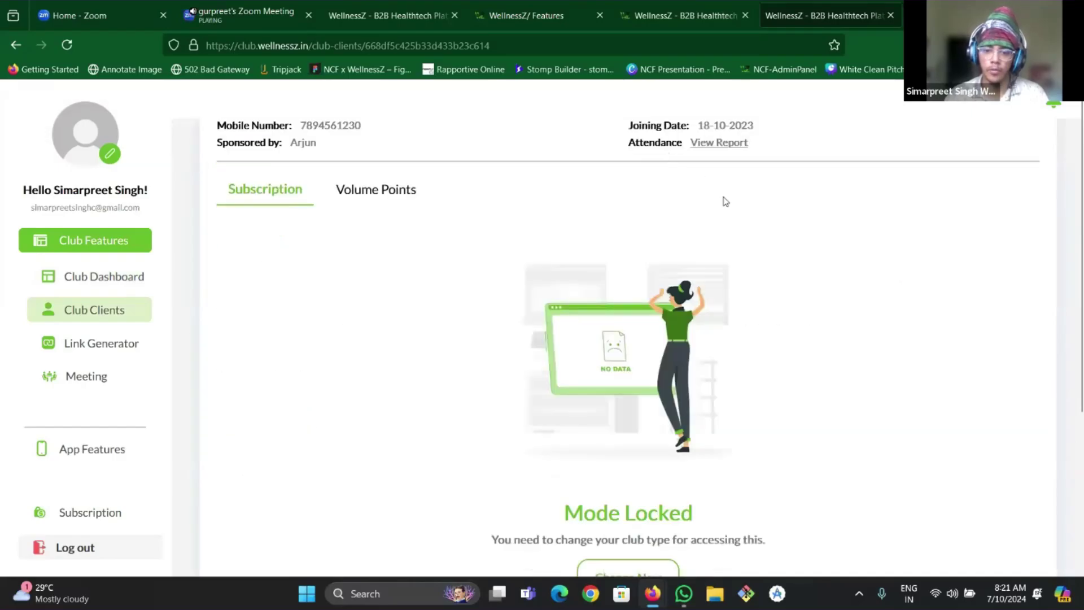
scroll(717, 245, up, 2)
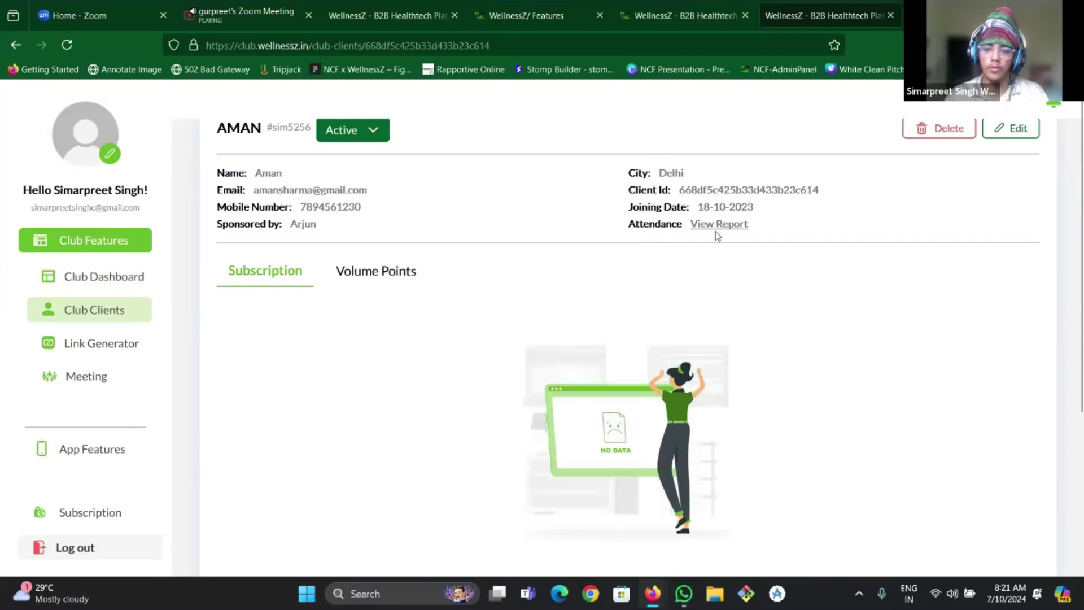
click(717, 230)
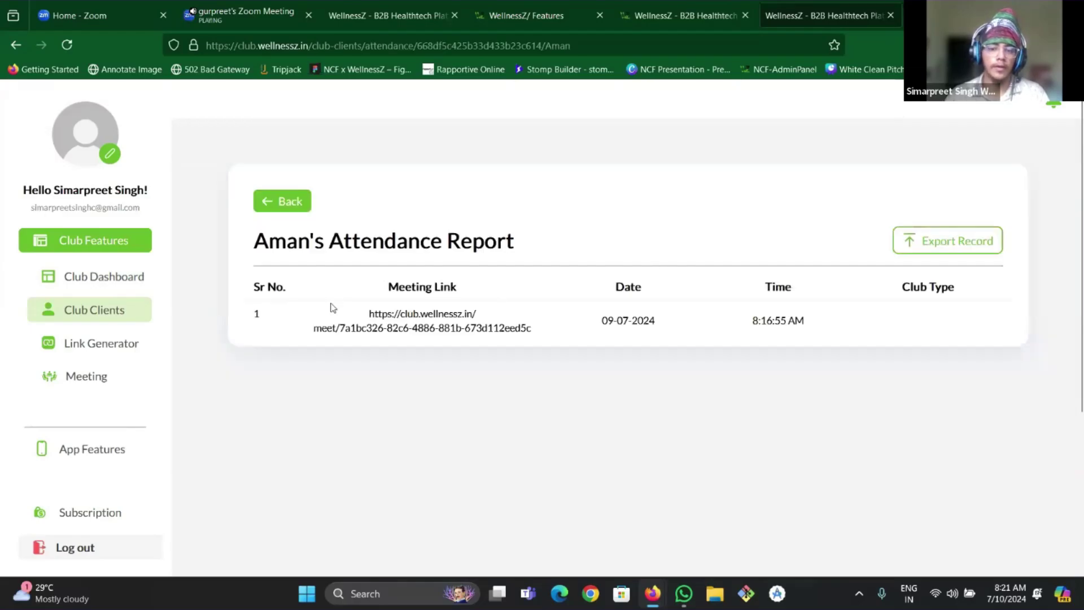
drag(253, 246, 571, 235)
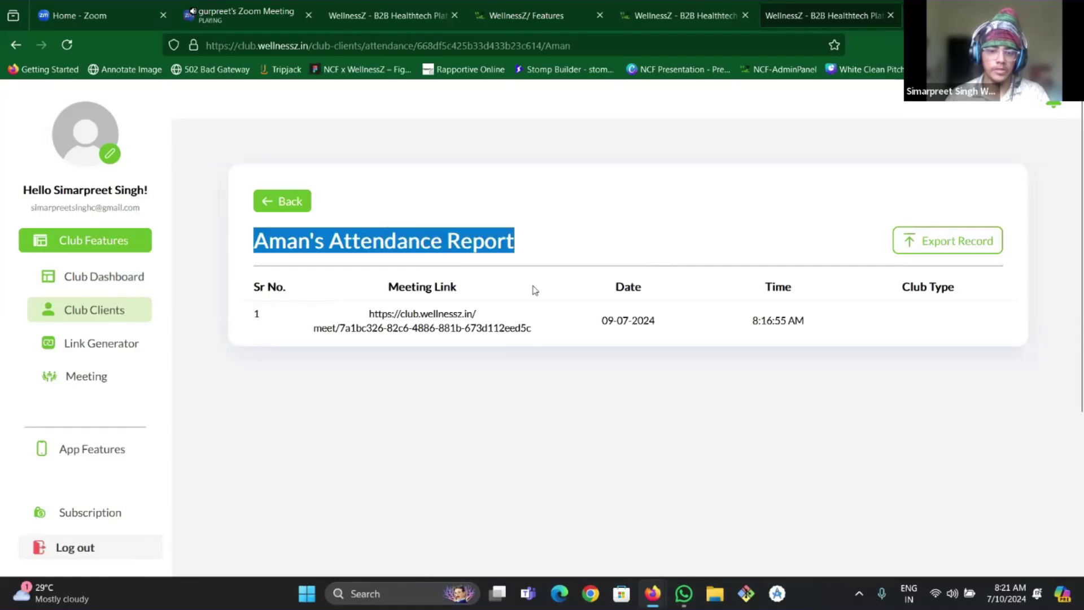
drag(356, 319, 658, 324)
drag(744, 327, 842, 321)
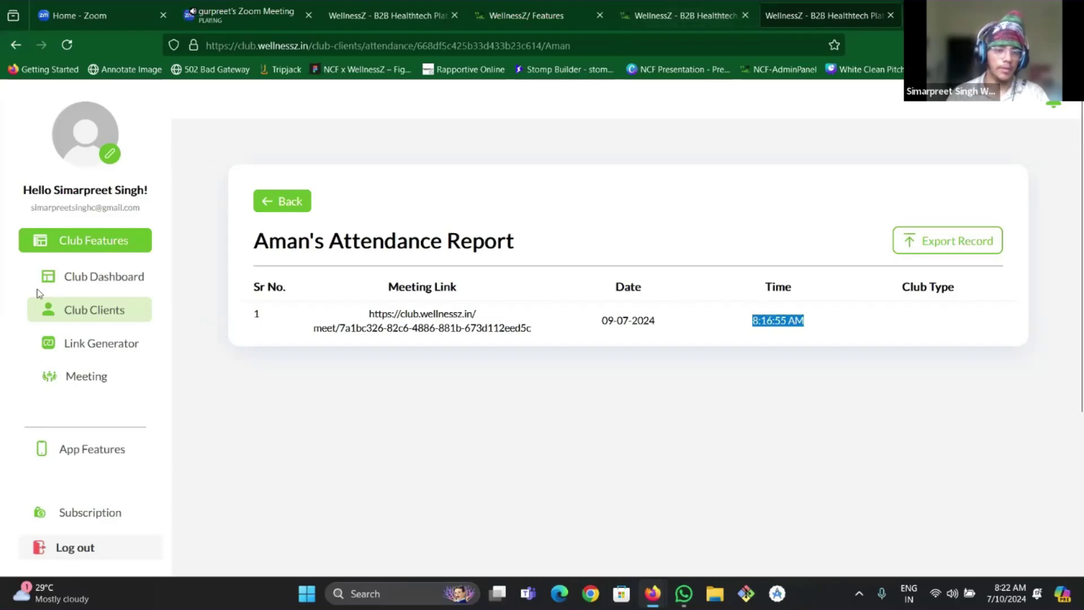
Go back through Club Dashboard and Club Clients to the client's profile page.
click(95, 277)
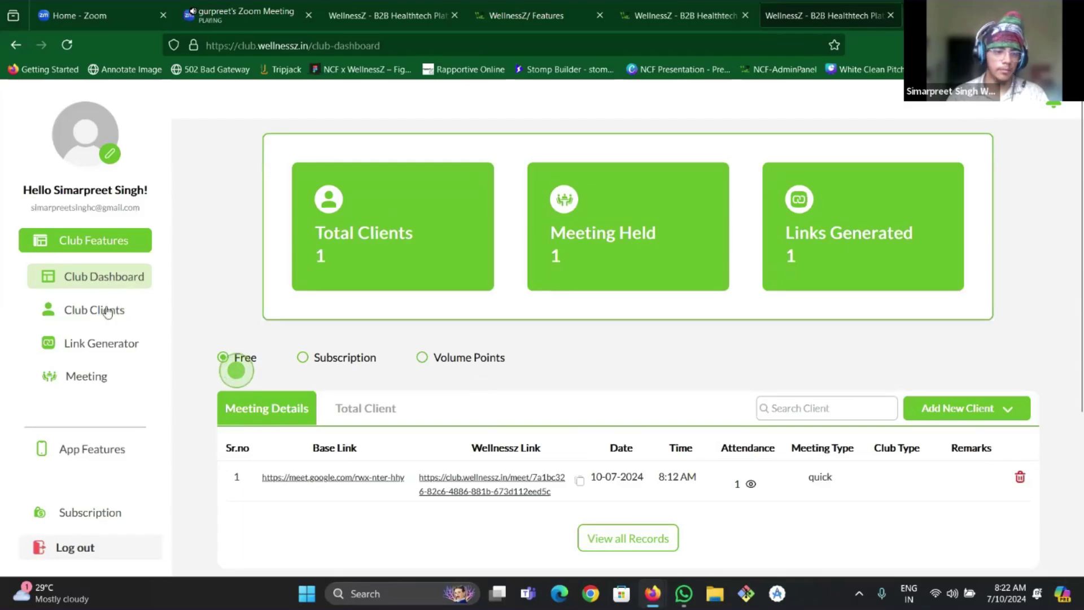
click(108, 315)
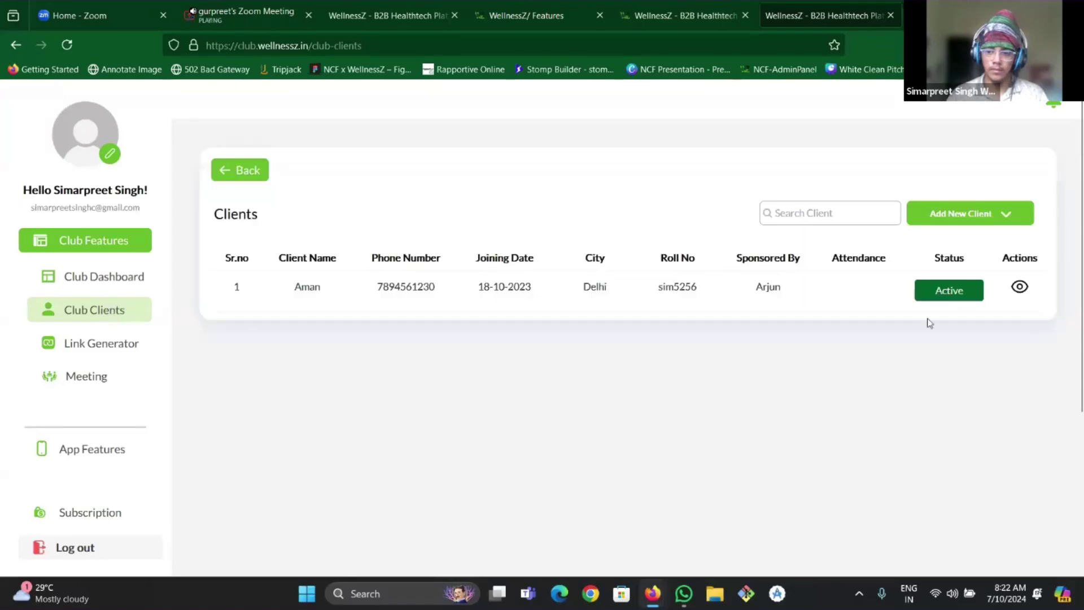
click(1022, 288)
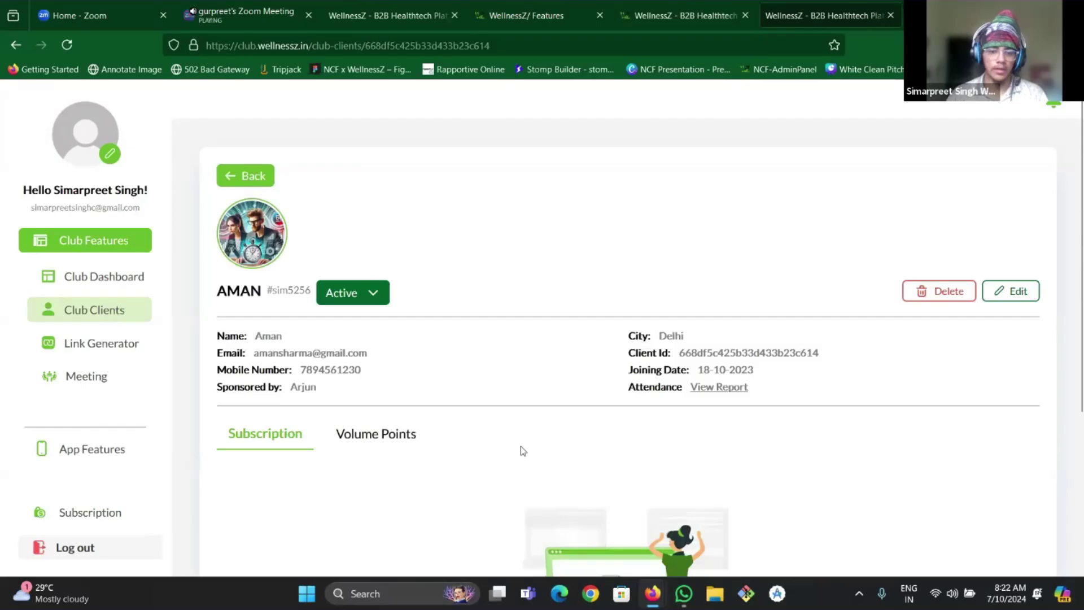
scroll(521, 452, down, 3)
scroll(521, 452, down, 2)
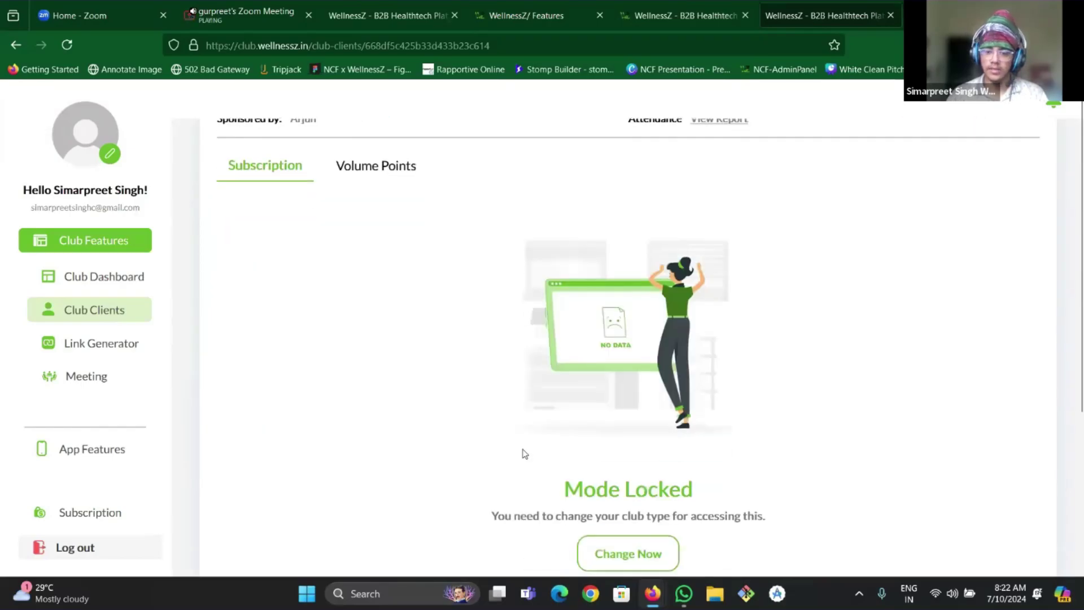
scroll(520, 452, up, 3)
Check the client's Volume Points and Subscription tabs, both empty.
click(373, 337)
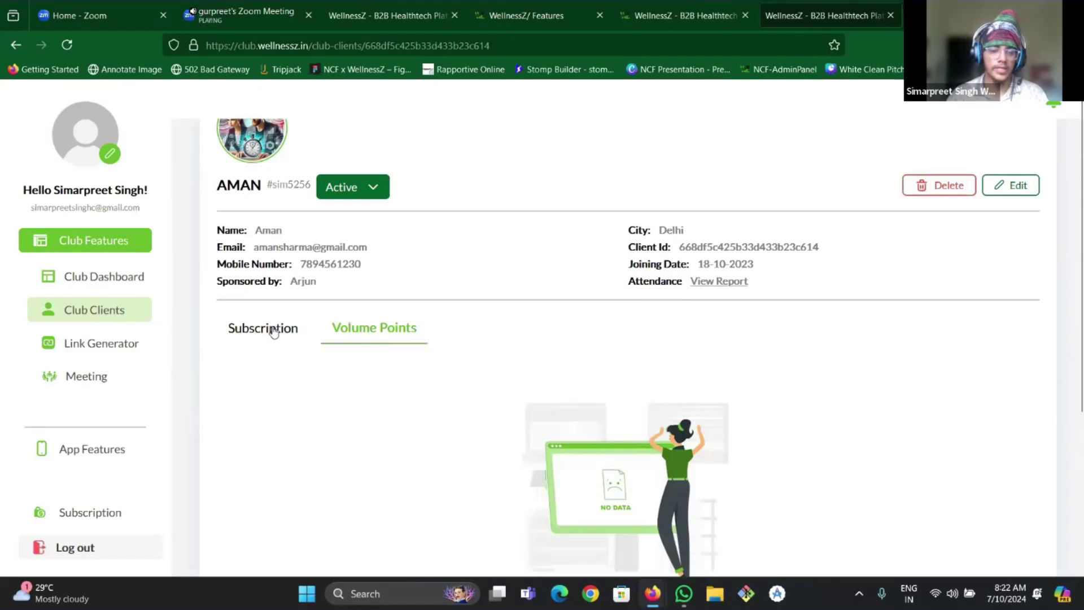
click(275, 329)
scroll(458, 329, down, 3)
scroll(457, 330, up, 3)
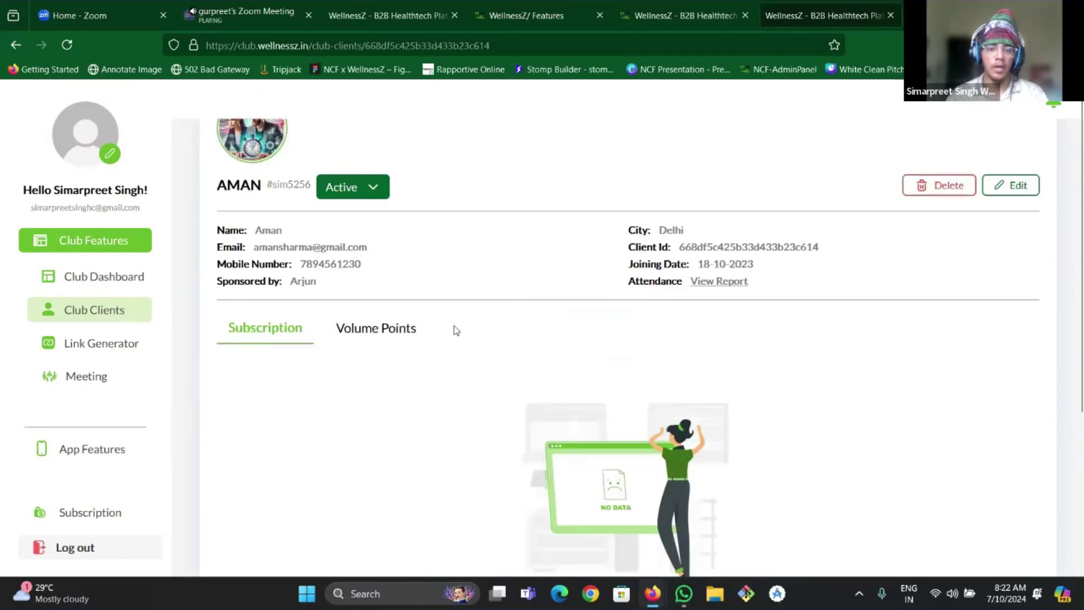
scroll(451, 333, up, 2)
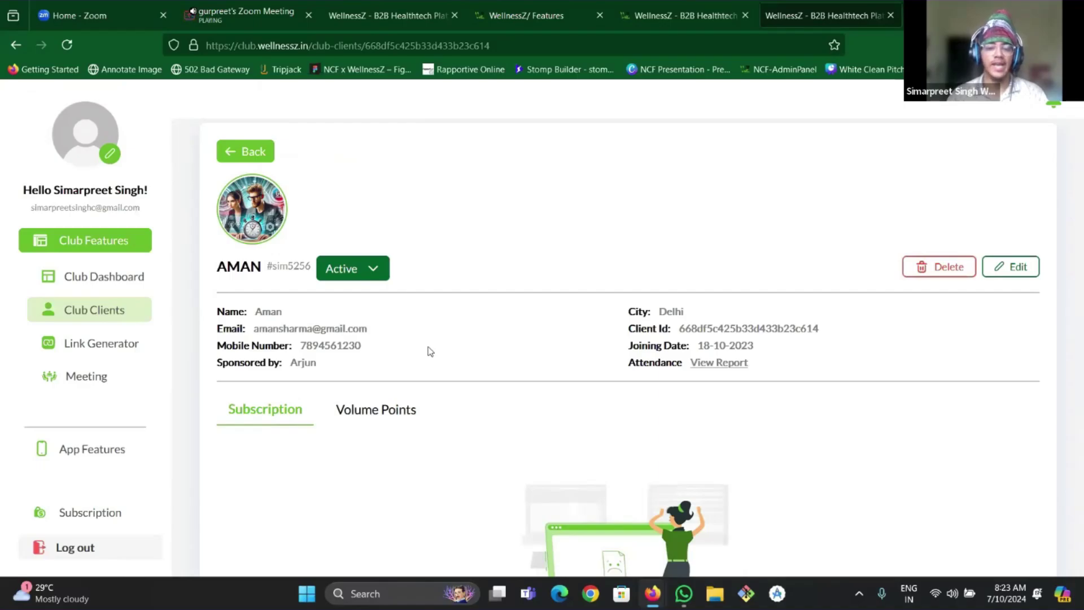
scroll(441, 382, down, 1)
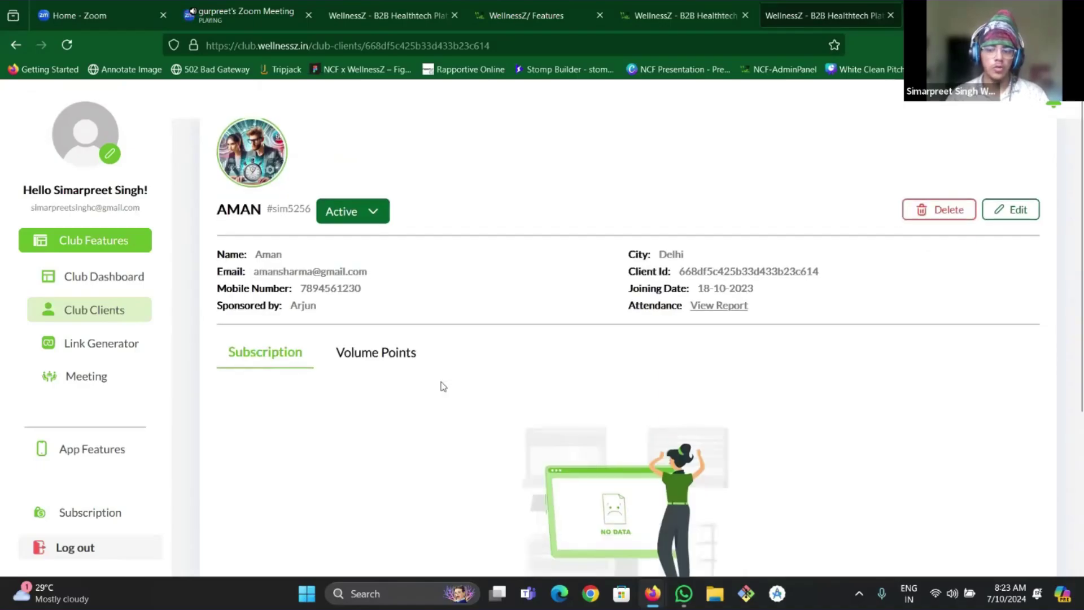
scroll(440, 385, down, 1)
scroll(424, 351, up, 2)
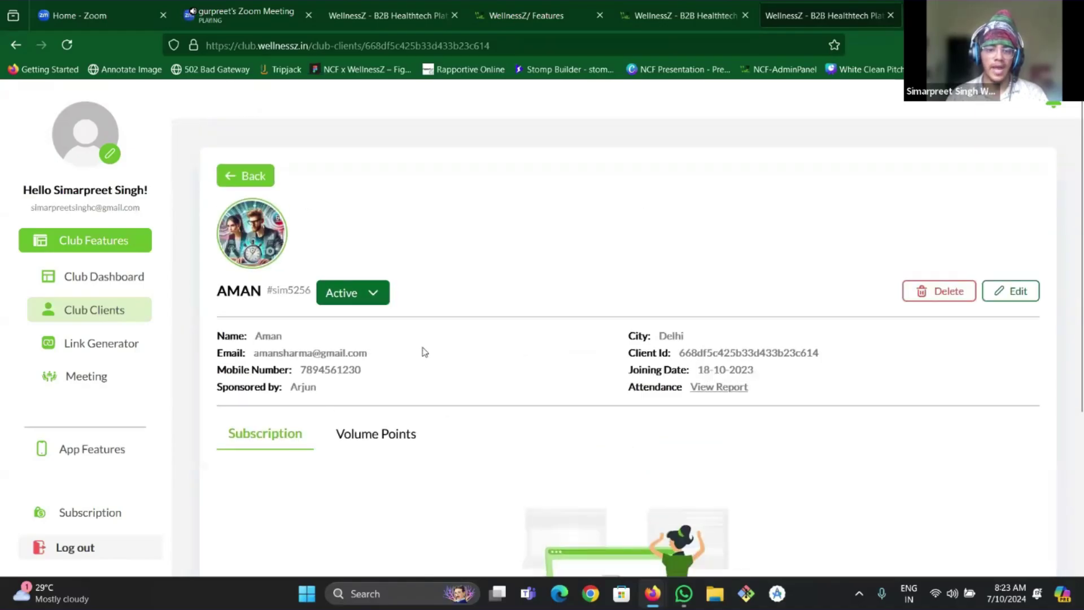
Set the client's status to InActive.
click(361, 296)
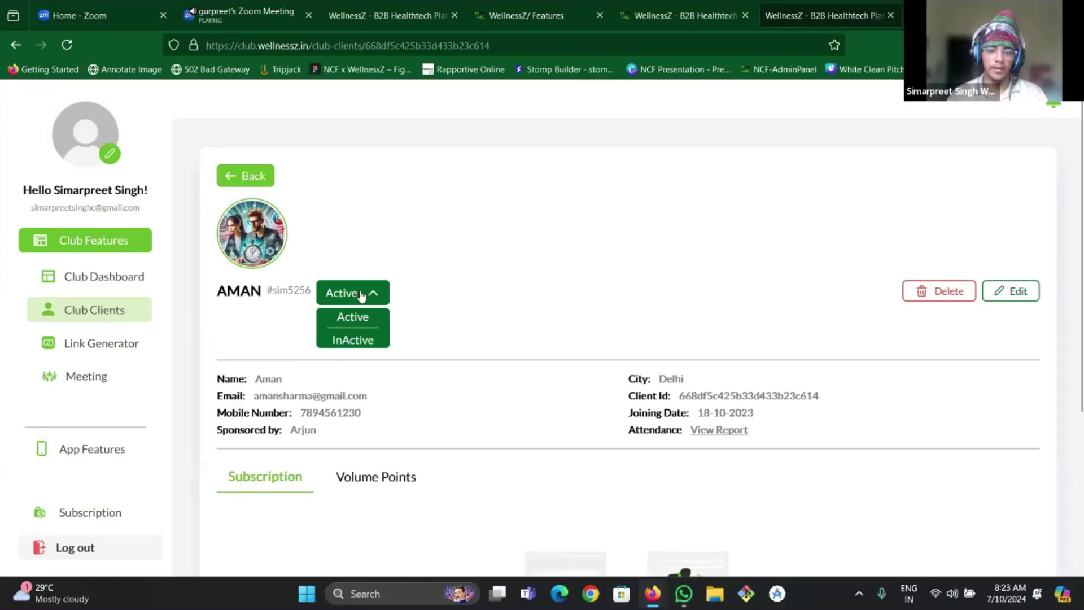
click(354, 340)
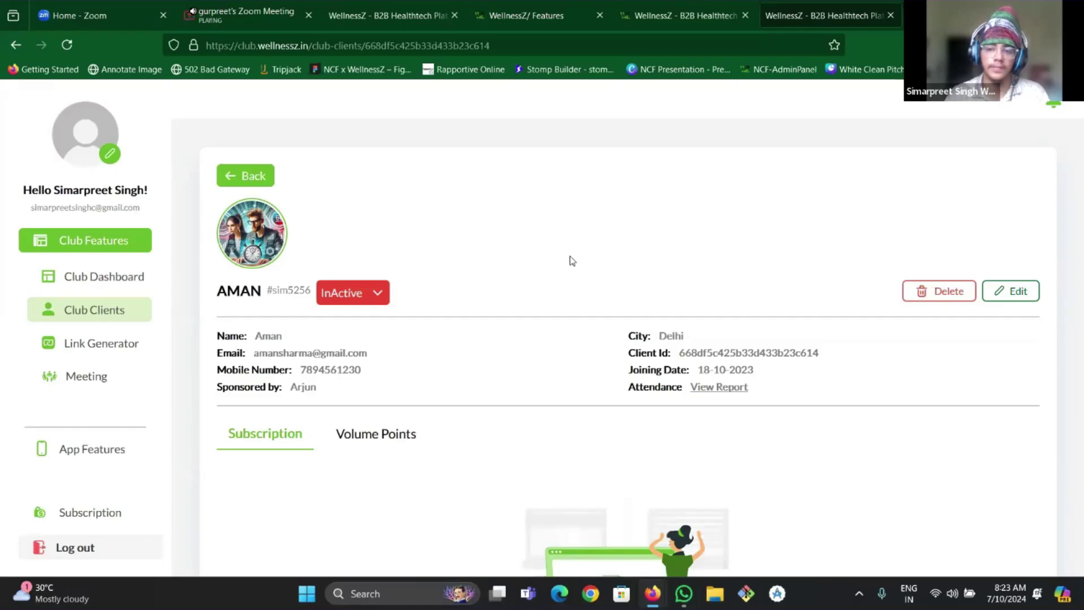
Append the sponsor's surname in Sponsored By and save the edited client.
click(1029, 290)
scroll(1024, 293, down, 1)
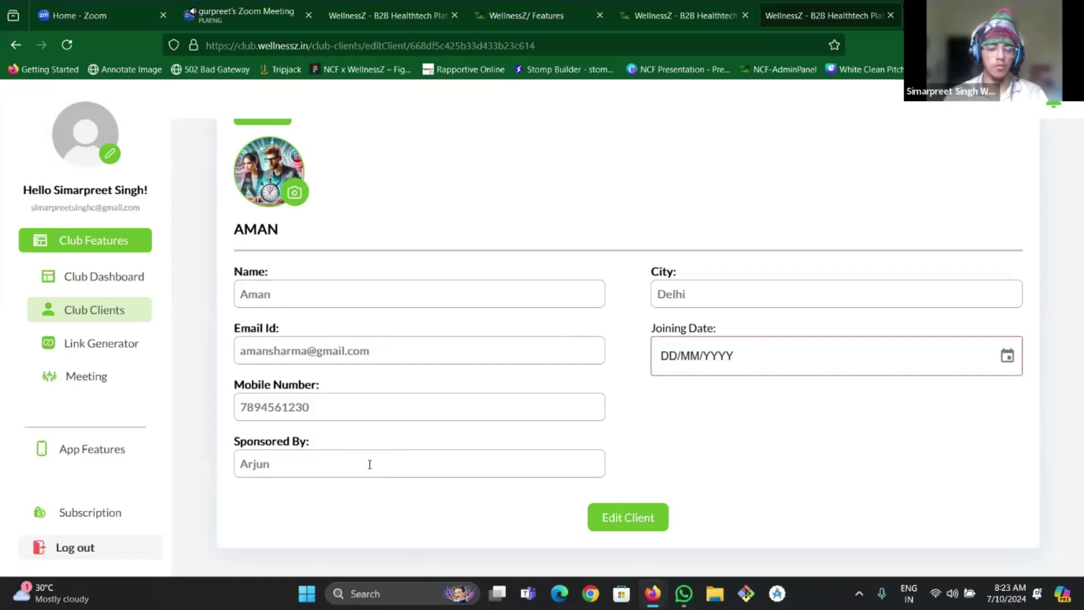
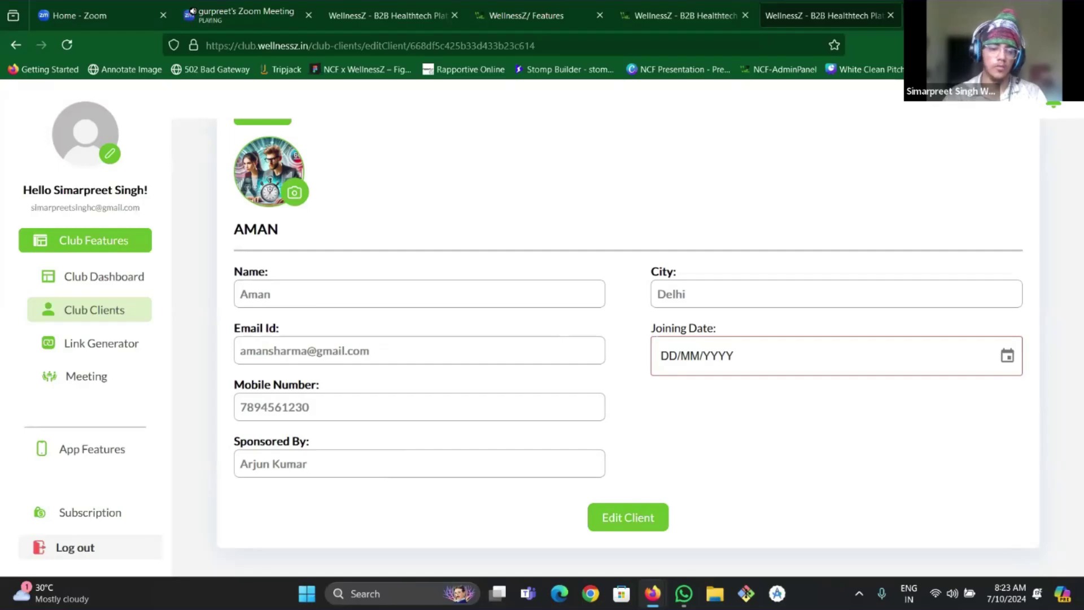
click(645, 517)
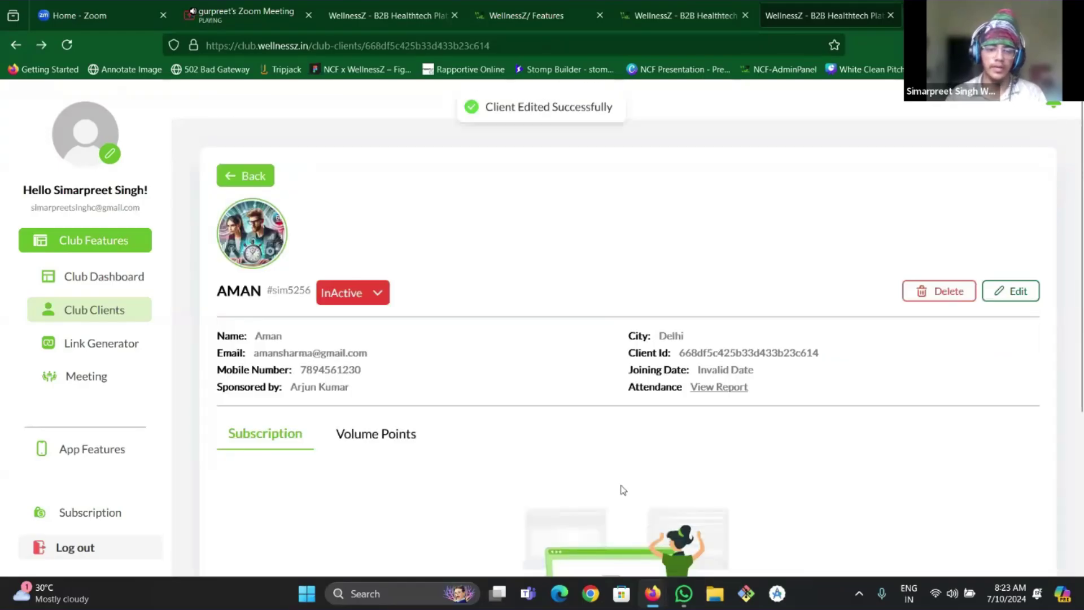
drag(350, 387, 286, 396)
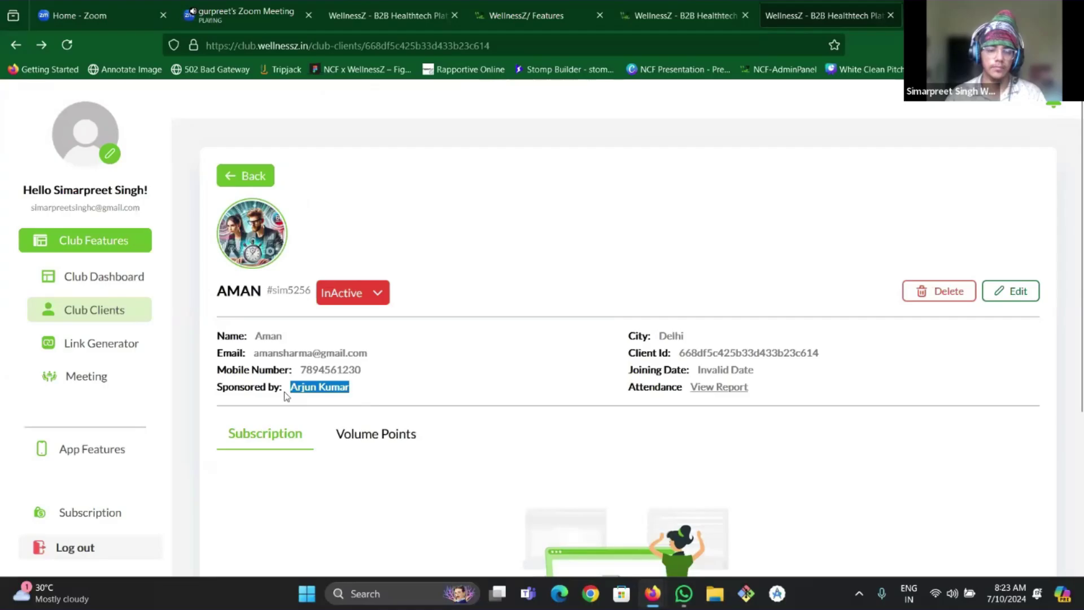
click(285, 396)
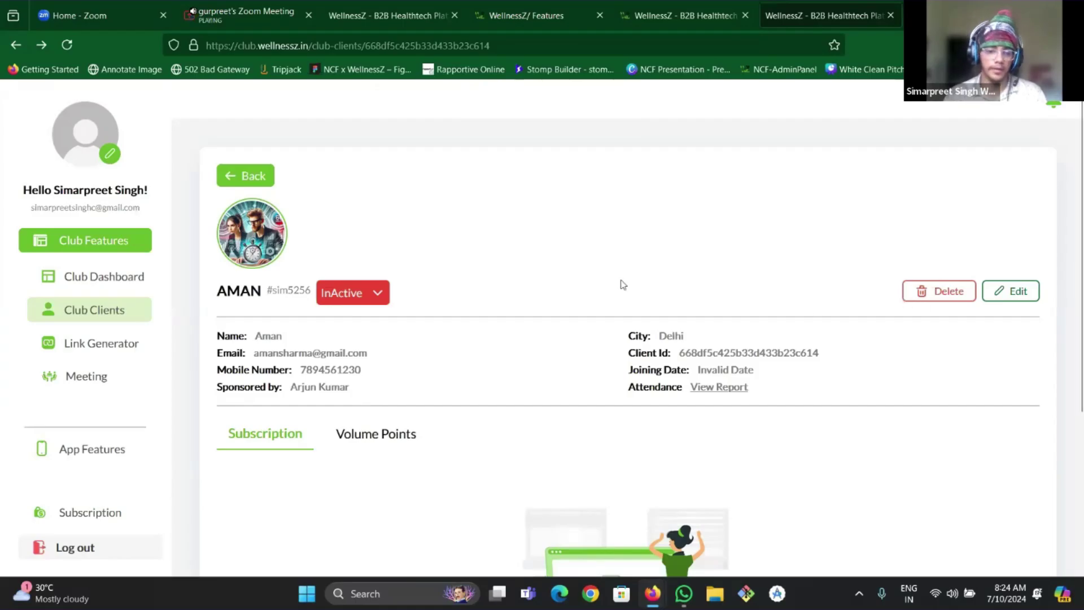
Glance at the WhatsApp chats, then return to the club's Link Generator page.
scroll(621, 284, down, 5)
scroll(621, 284, up, 5)
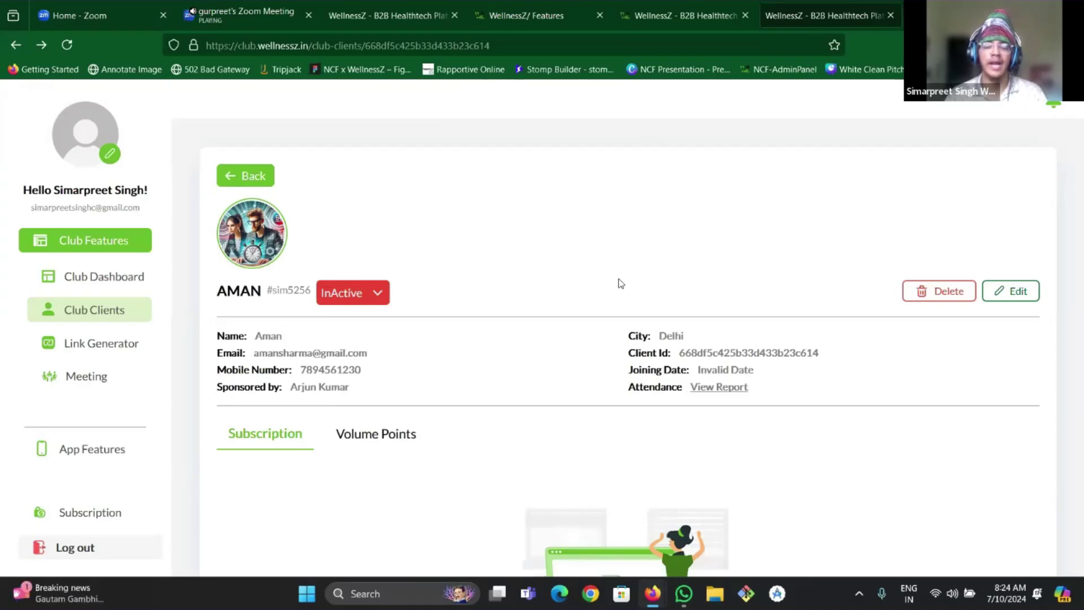
key(alt+Tab)
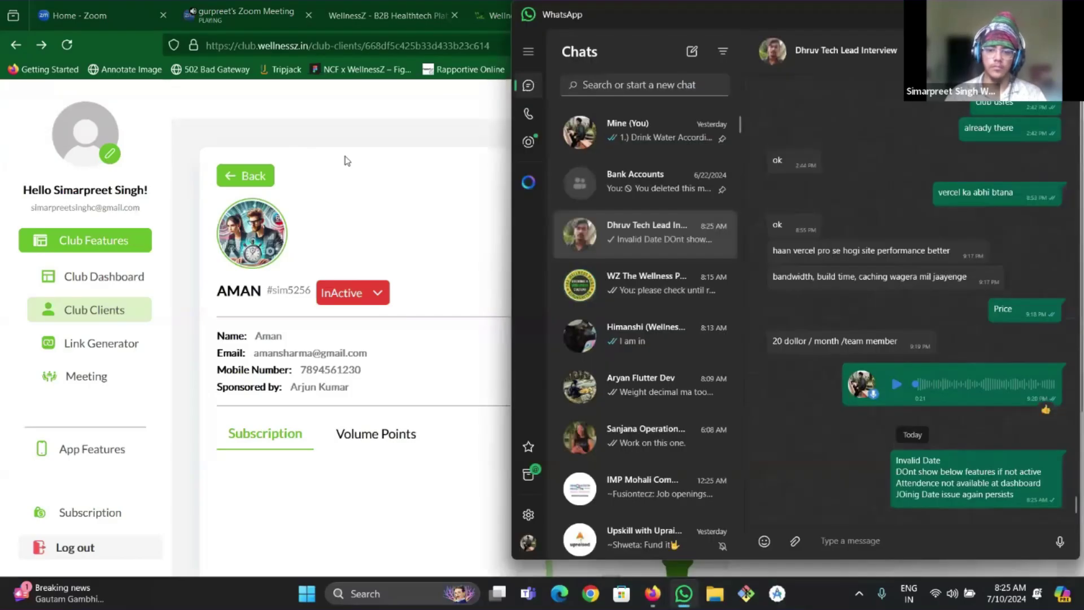
click(346, 163)
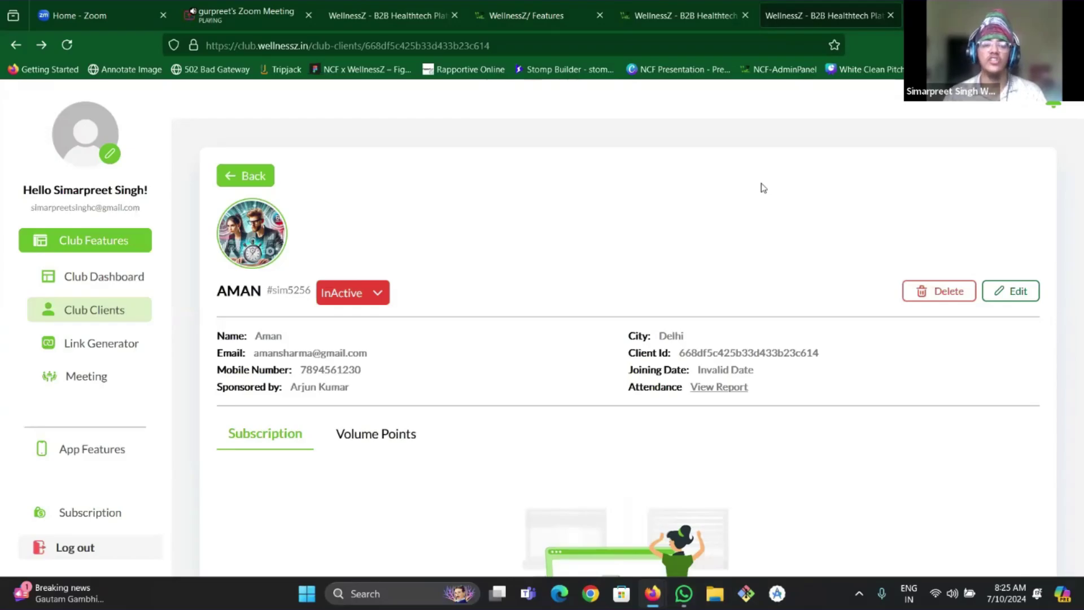
click(110, 348)
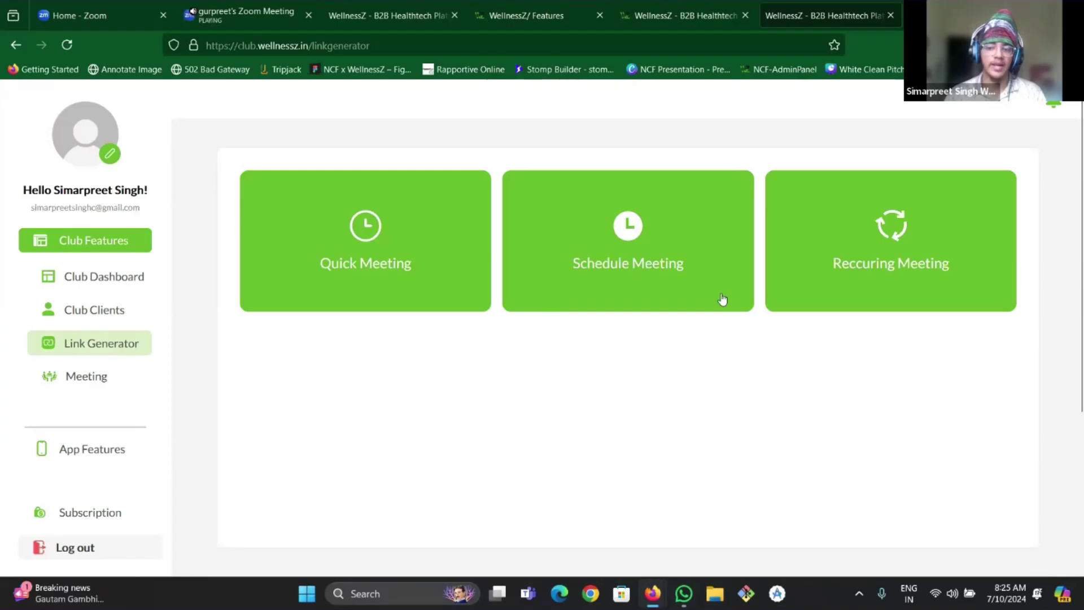
Paste the Google Meet link meet.google.com/rwx-nter-hhy from clipboard history into the quick-meeting link field.
click(653, 294)
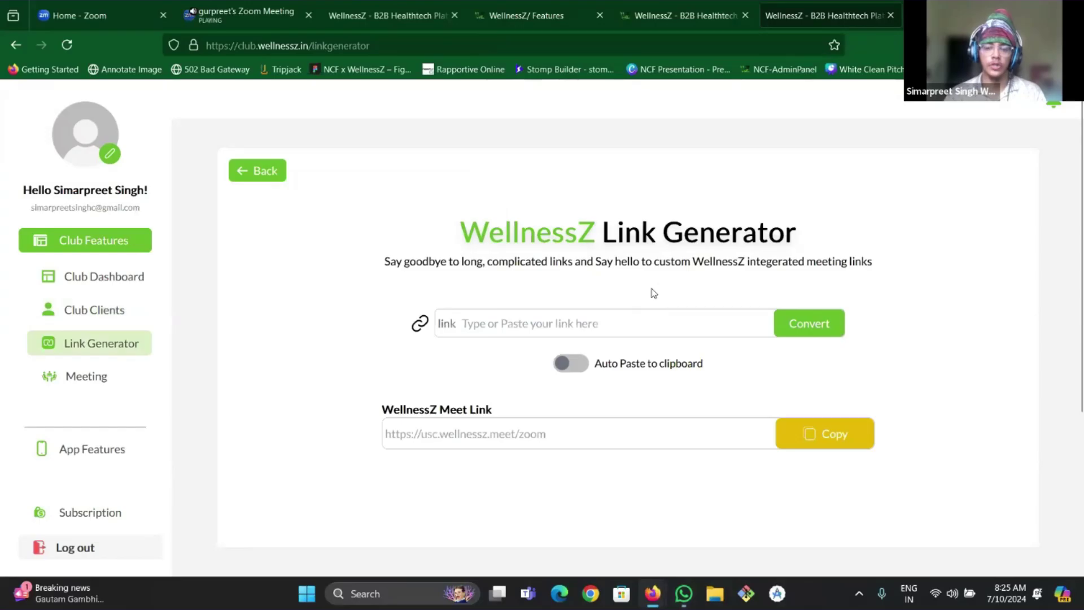
click(630, 320)
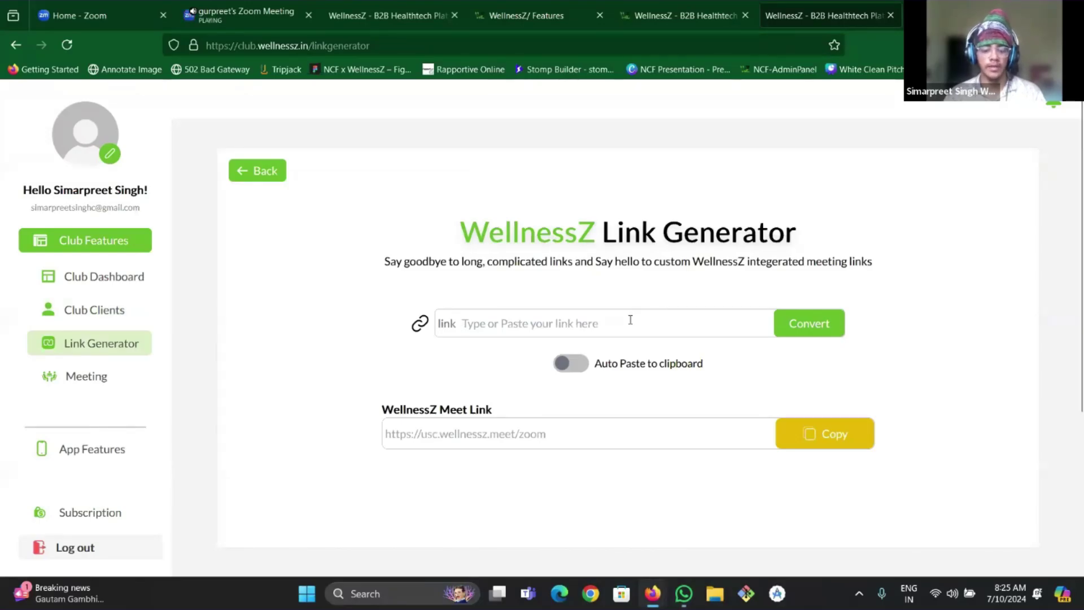
key(super+v)
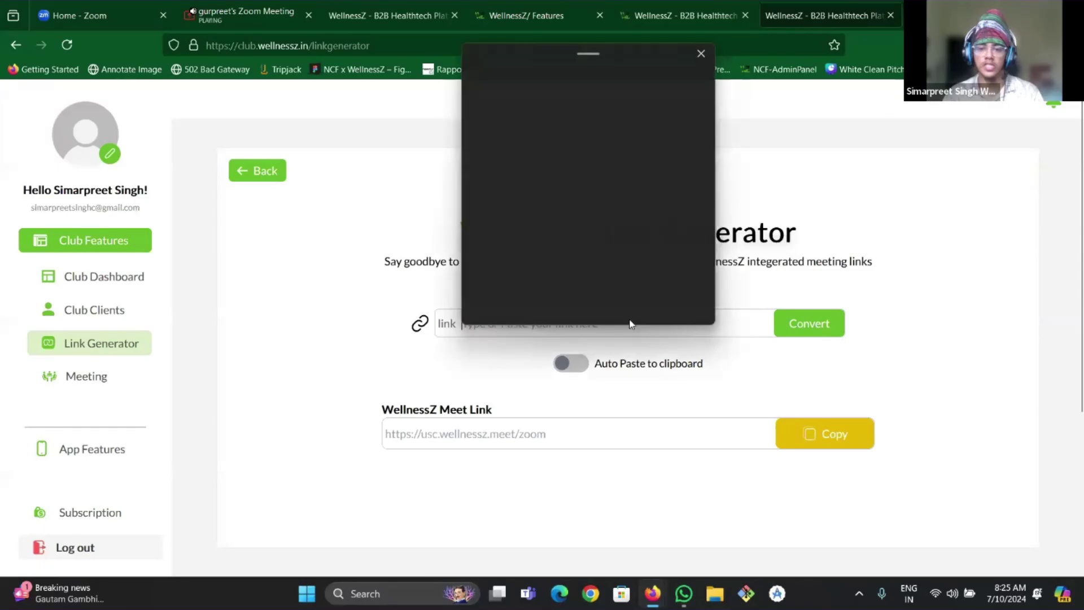
scroll(593, 238, down, 5)
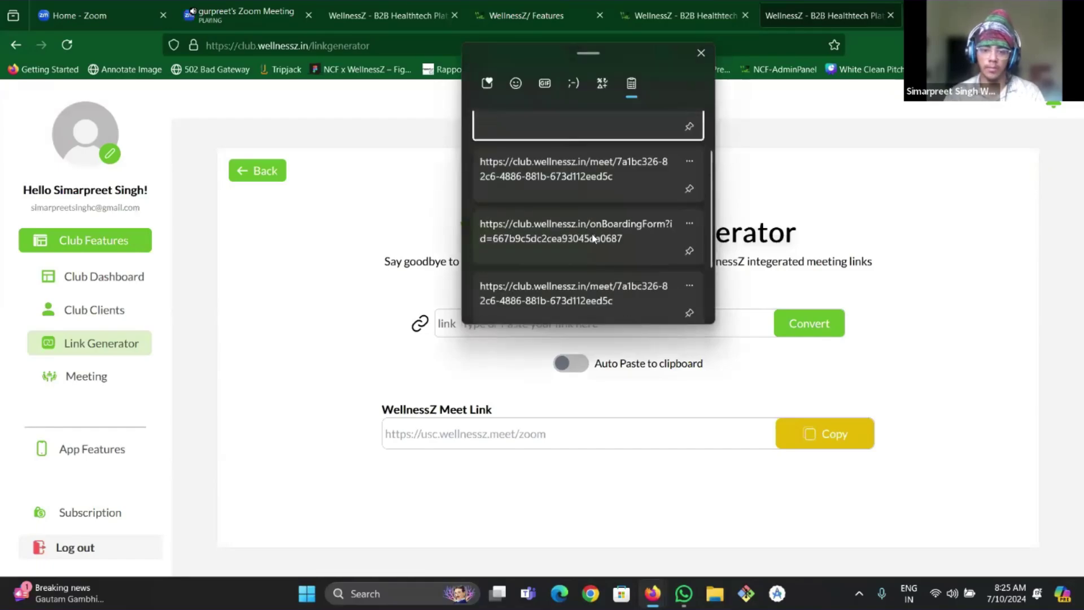
click(574, 282)
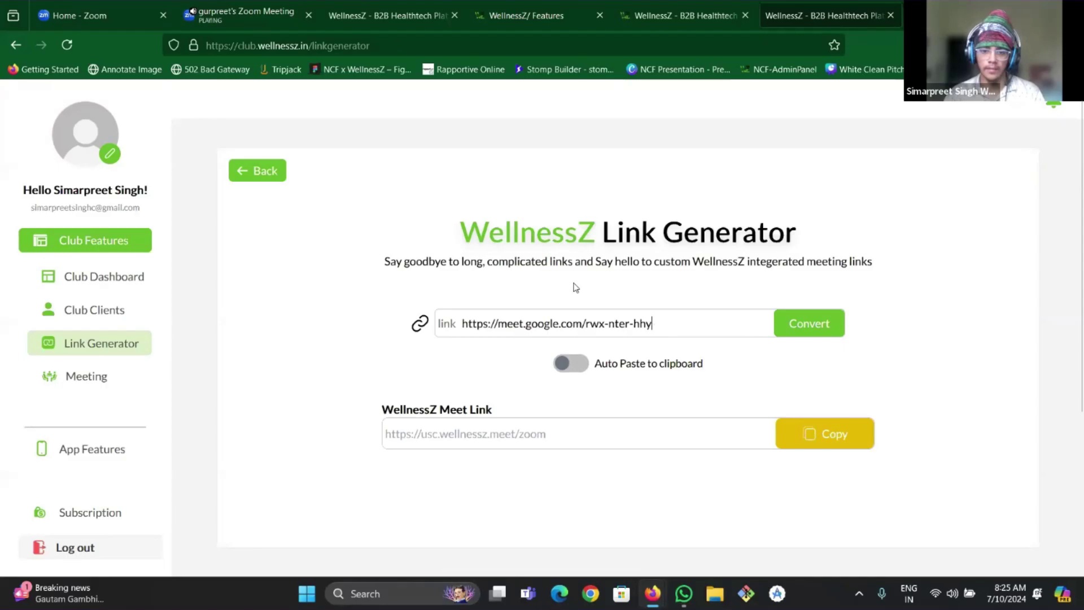
Convert the pasted link and set the meeting for 11 July 2024 at 12:00 PM.
click(809, 339)
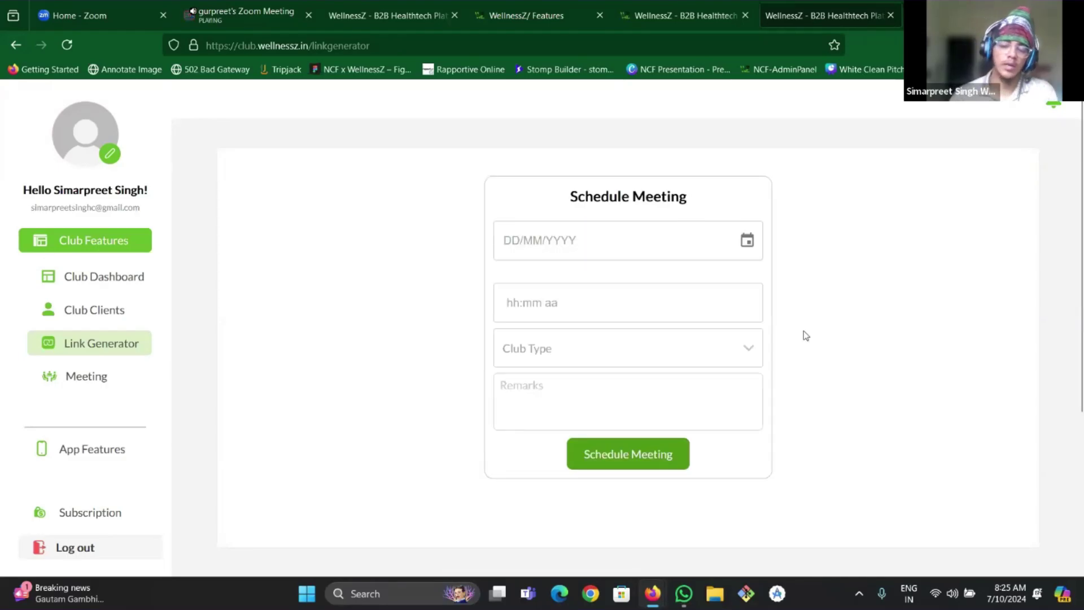
click(747, 241)
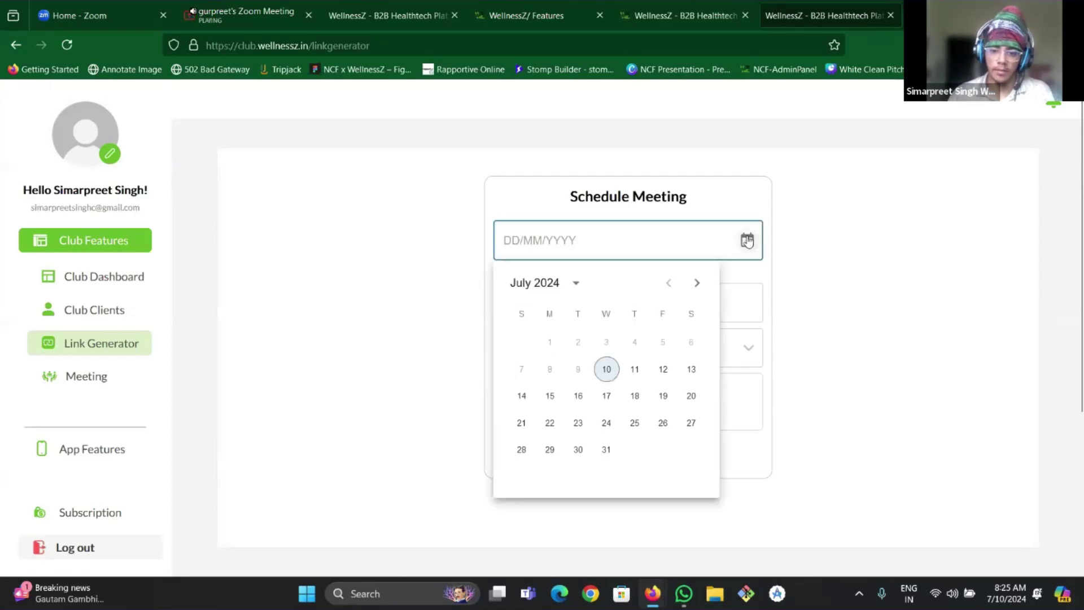
click(634, 371)
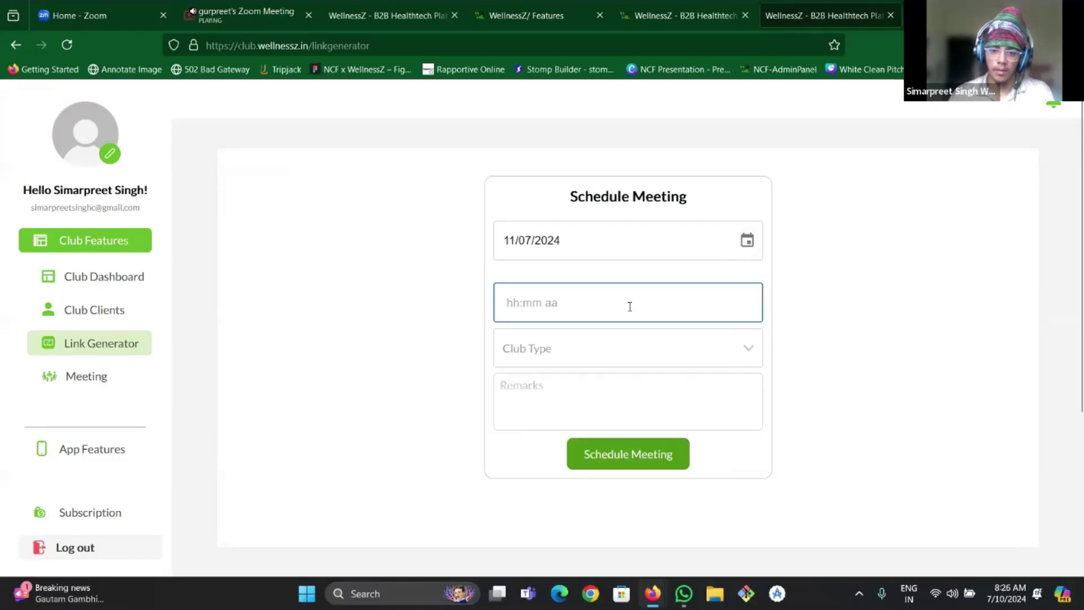
click(630, 307)
click(542, 290)
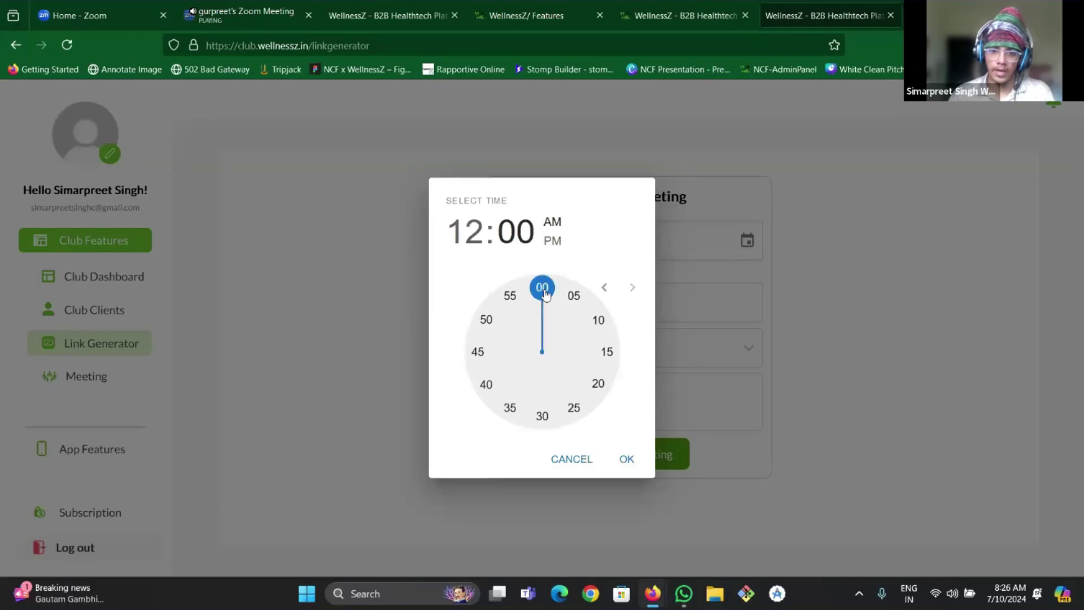
click(551, 241)
click(632, 462)
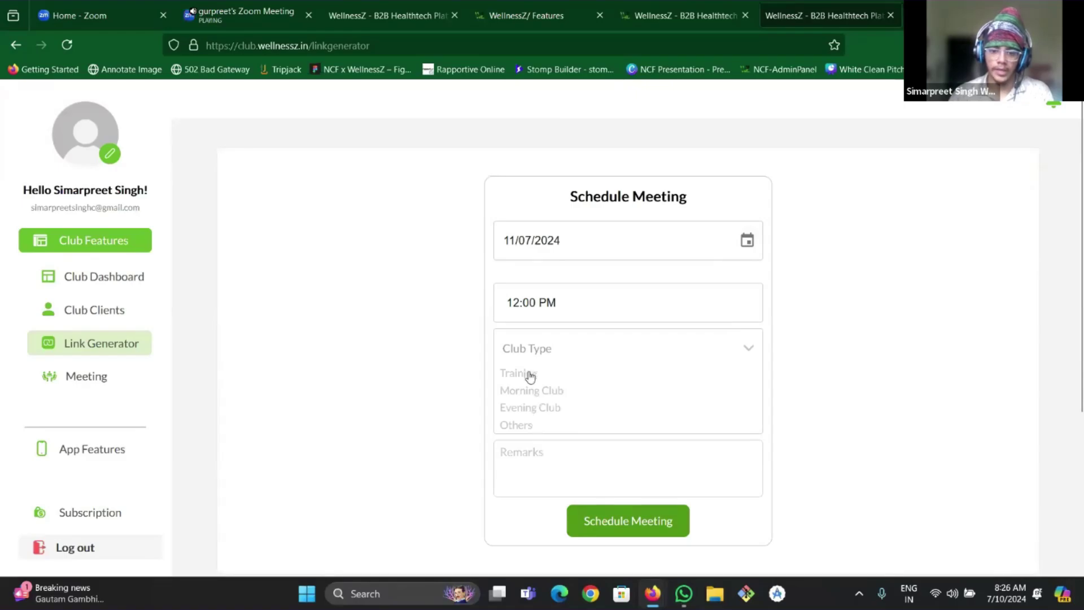
Choose the Training club type with remark 'Supervisor Training' and schedule the meeting.
click(530, 375)
click(536, 382)
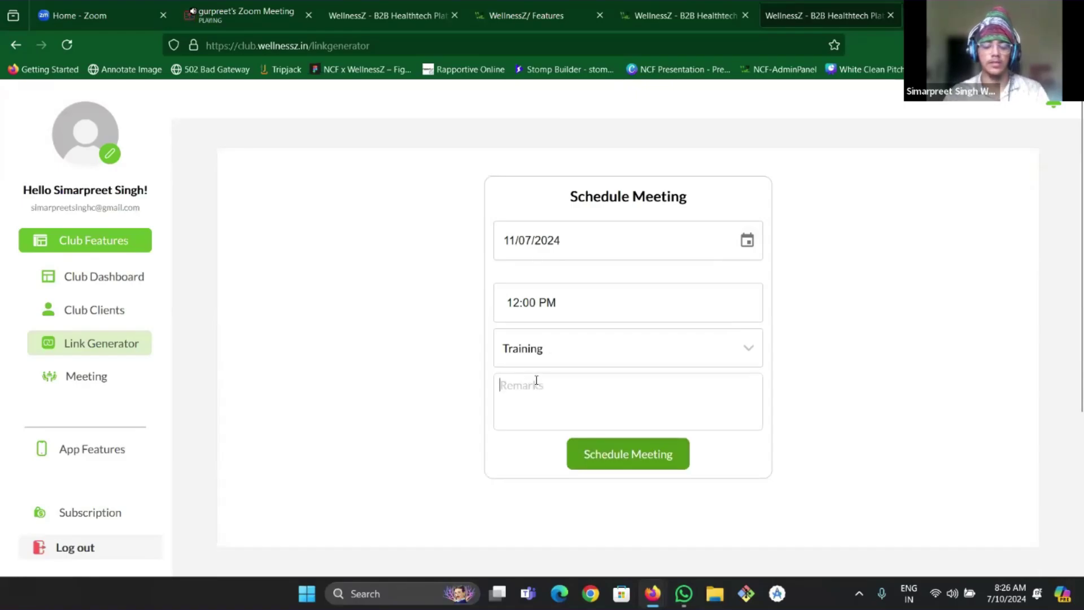
text(Superviso)
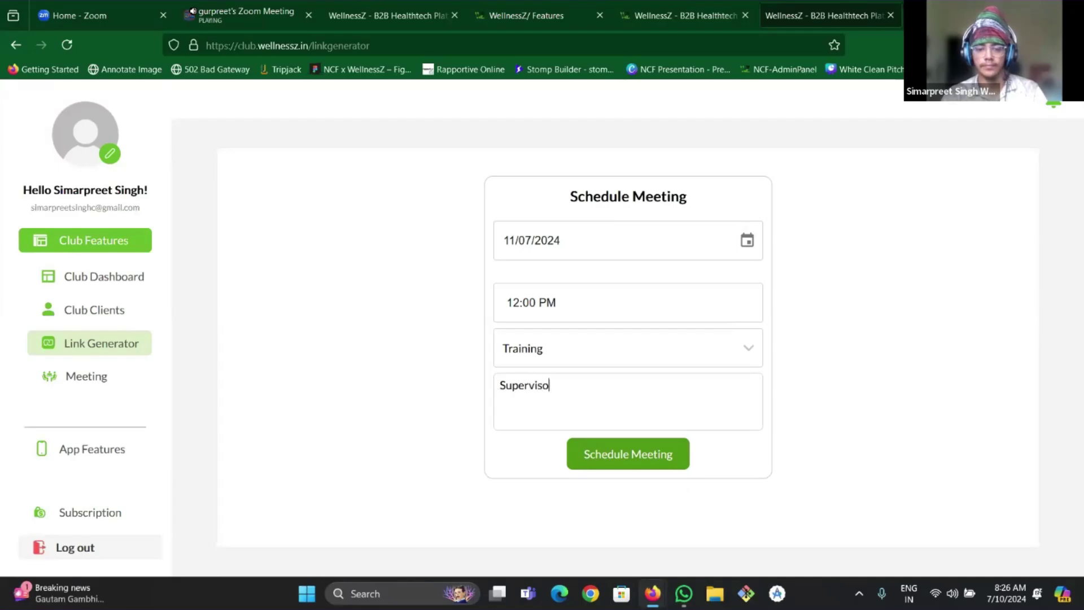
text(r Training)
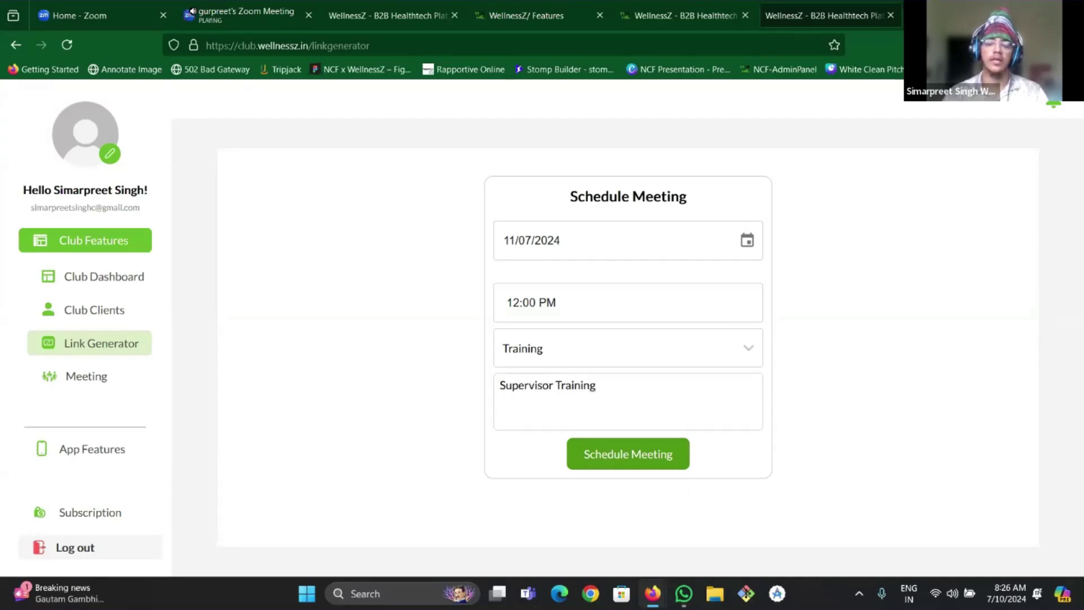
click(651, 453)
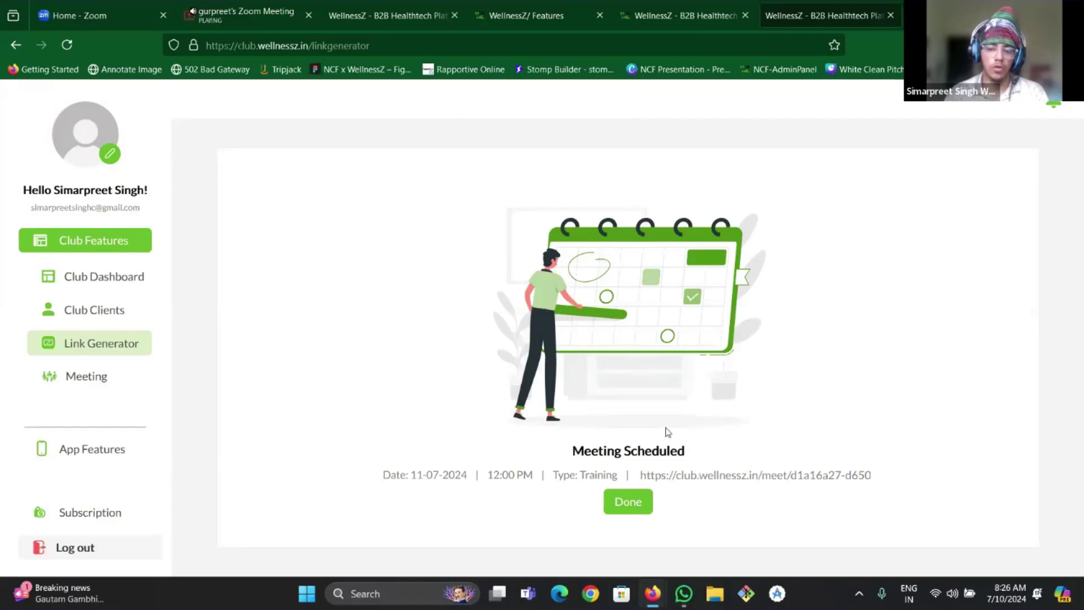
Copy the new WellnessZ meet link, view it in the Meeting table, then go back to Link Generator.
click(716, 479)
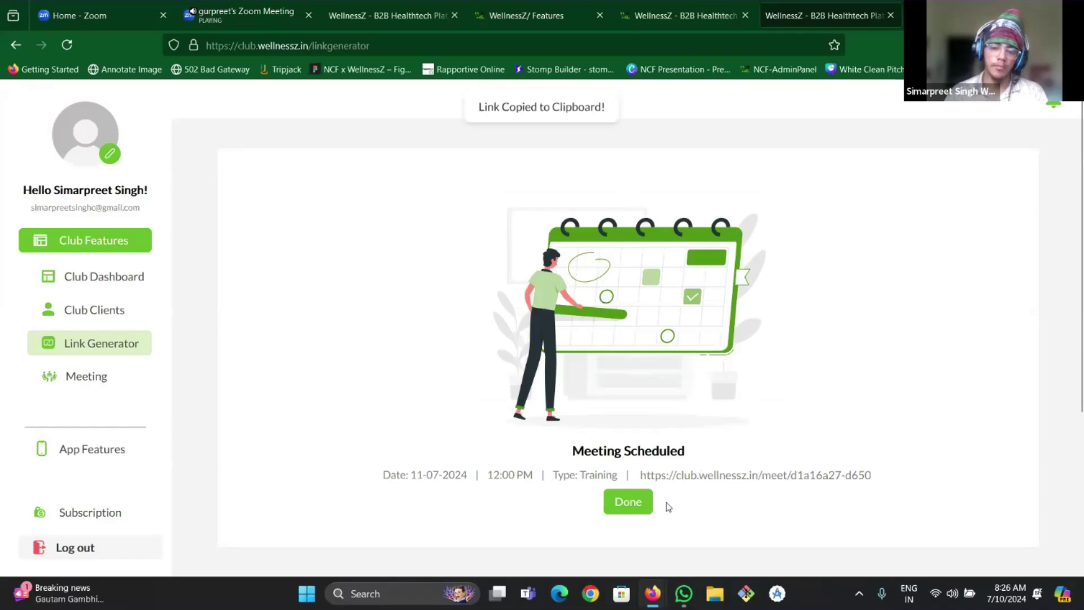
click(629, 506)
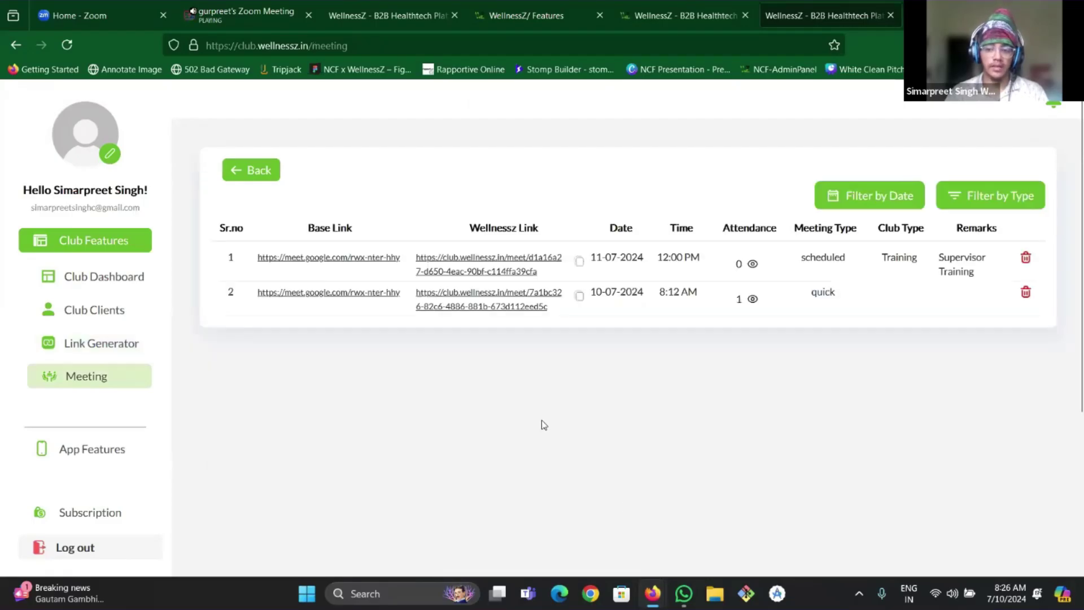
click(125, 345)
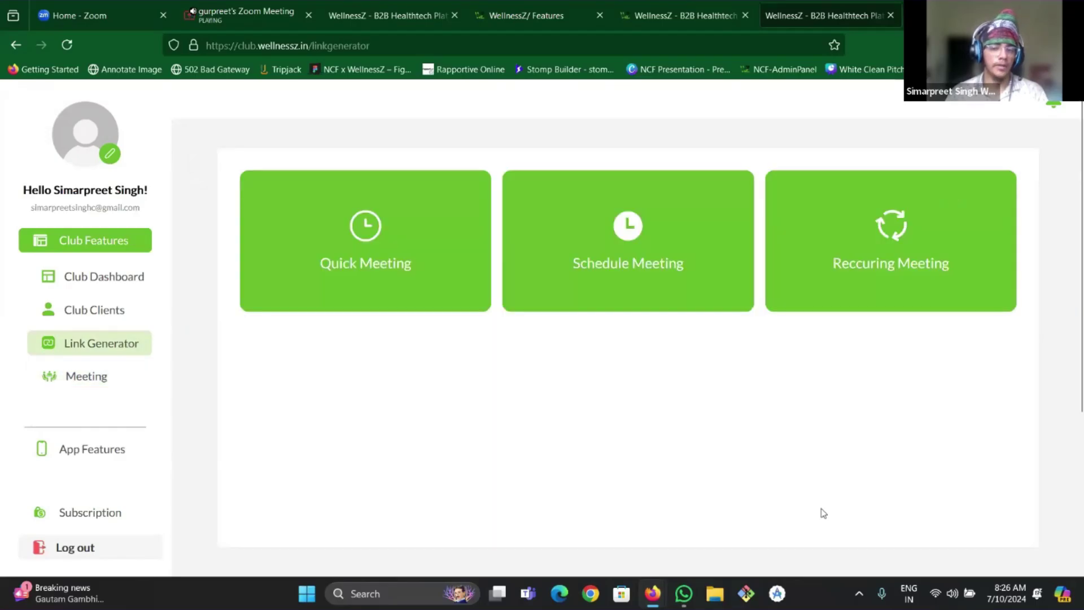
Paste the Google Meet link into the recurring-meeting card and convert it.
click(891, 280)
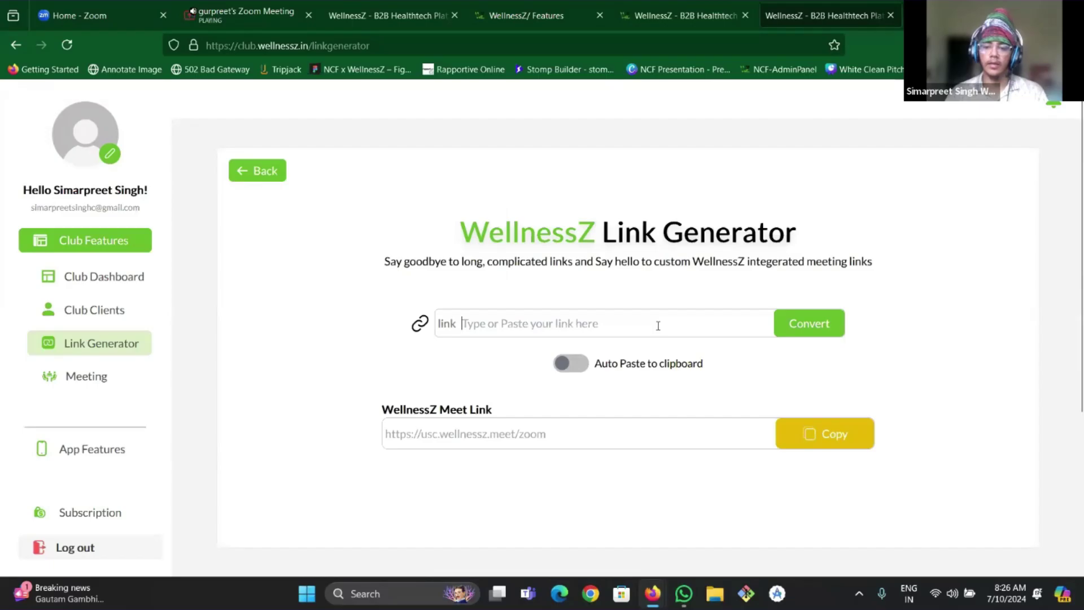
key(super+v)
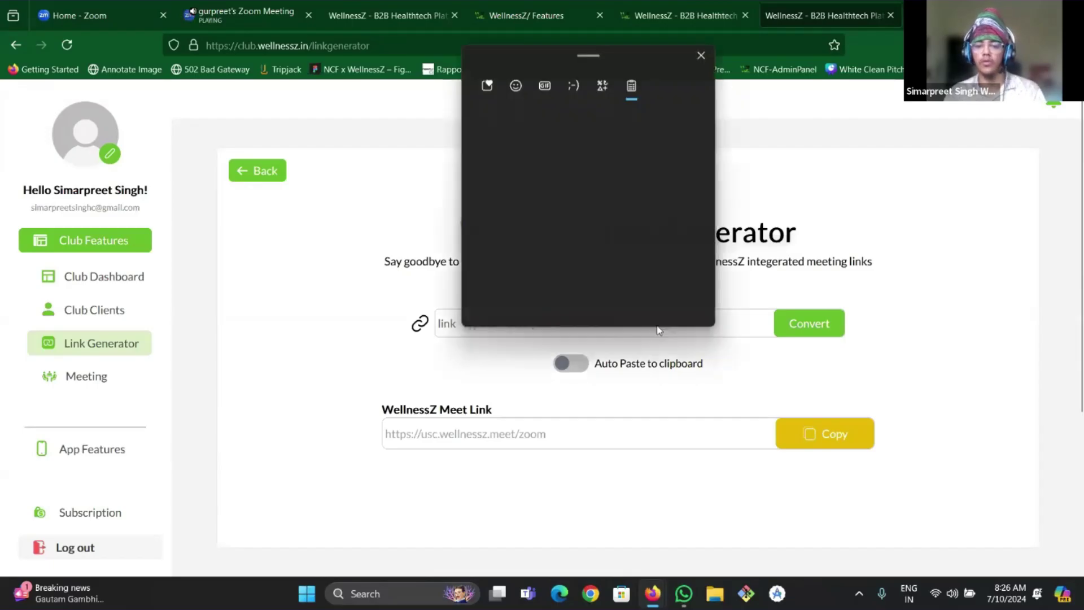
scroll(615, 243, down, 3)
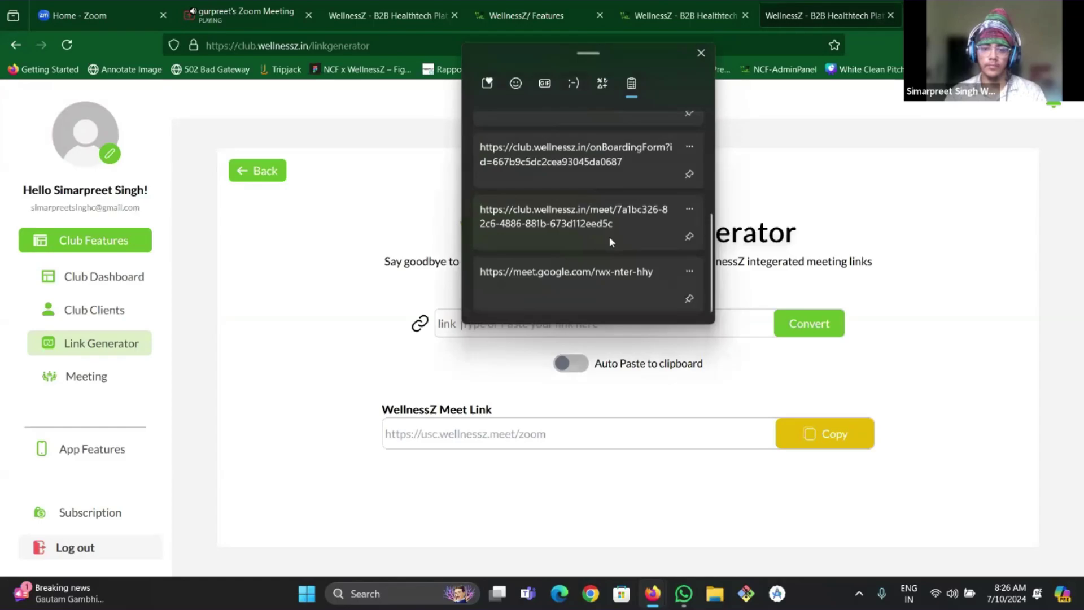
click(598, 285)
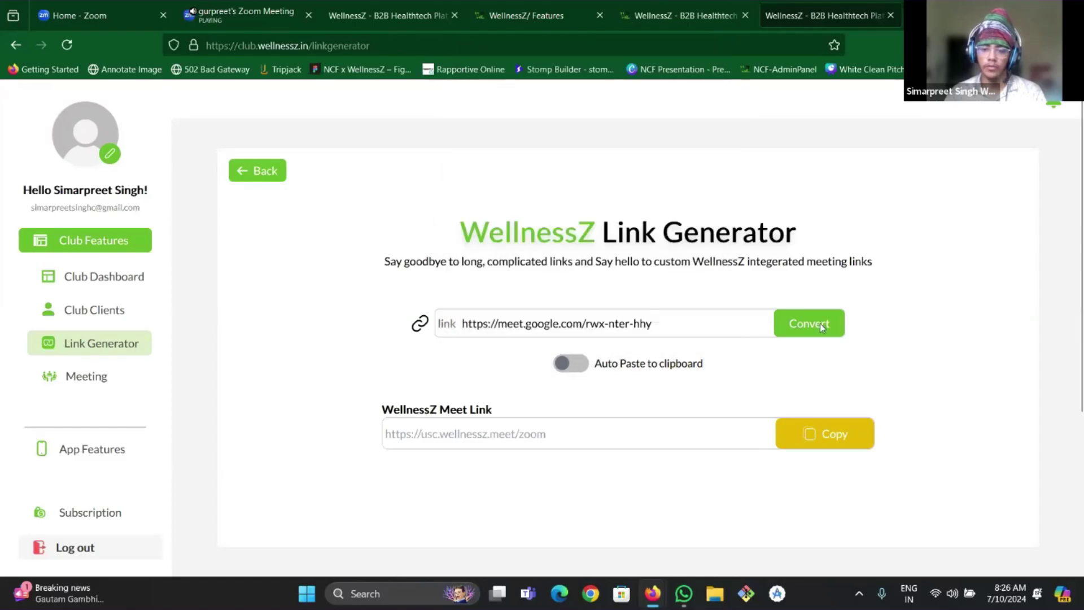
click(820, 326)
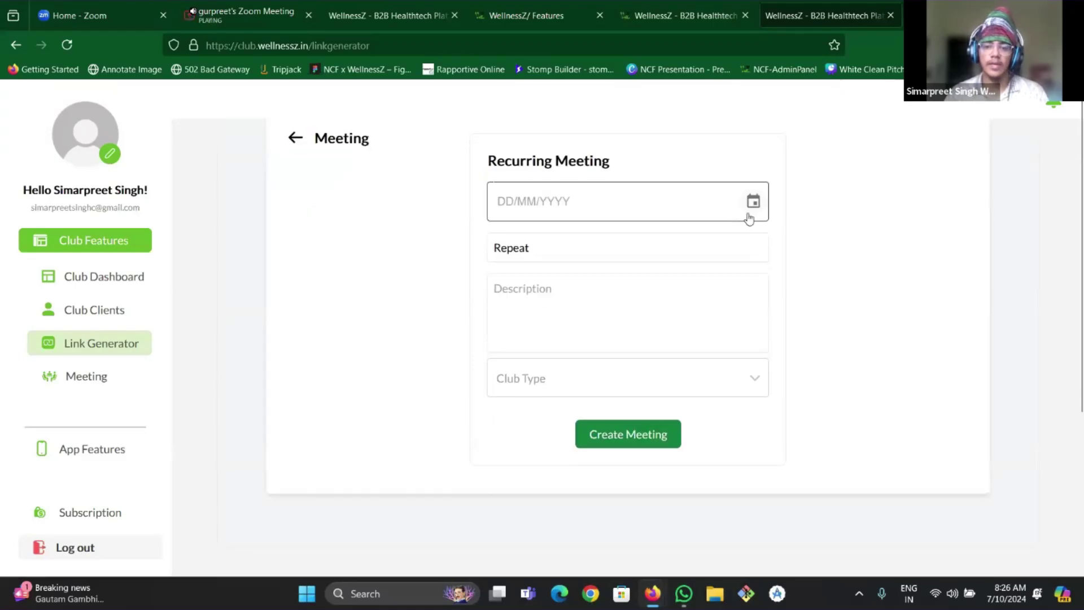
Set the recurring meeting to start 11 July 2024 and repeat Daily.
click(754, 212)
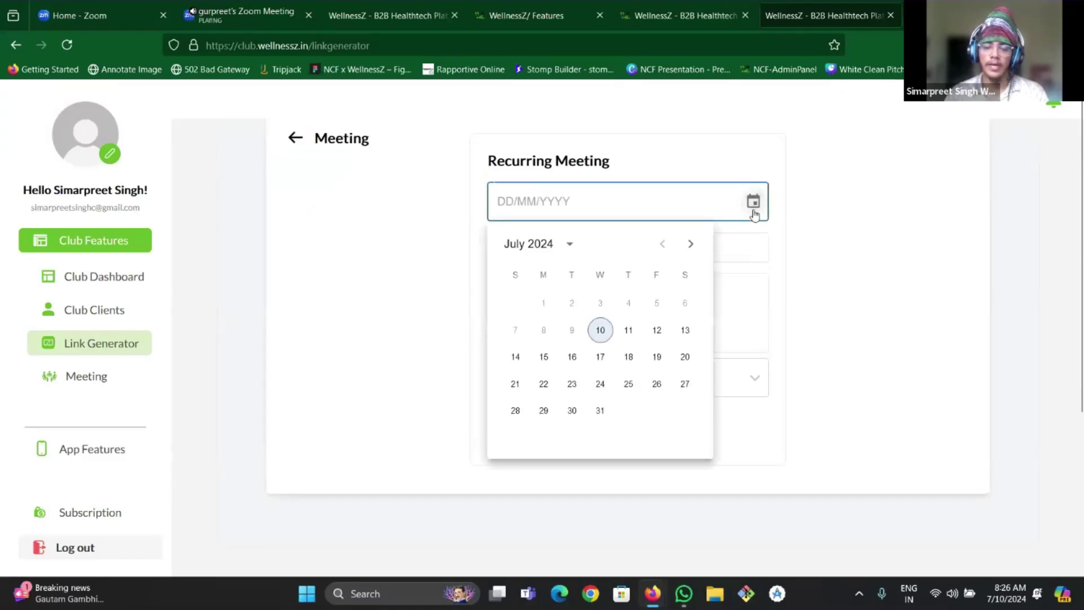
click(629, 333)
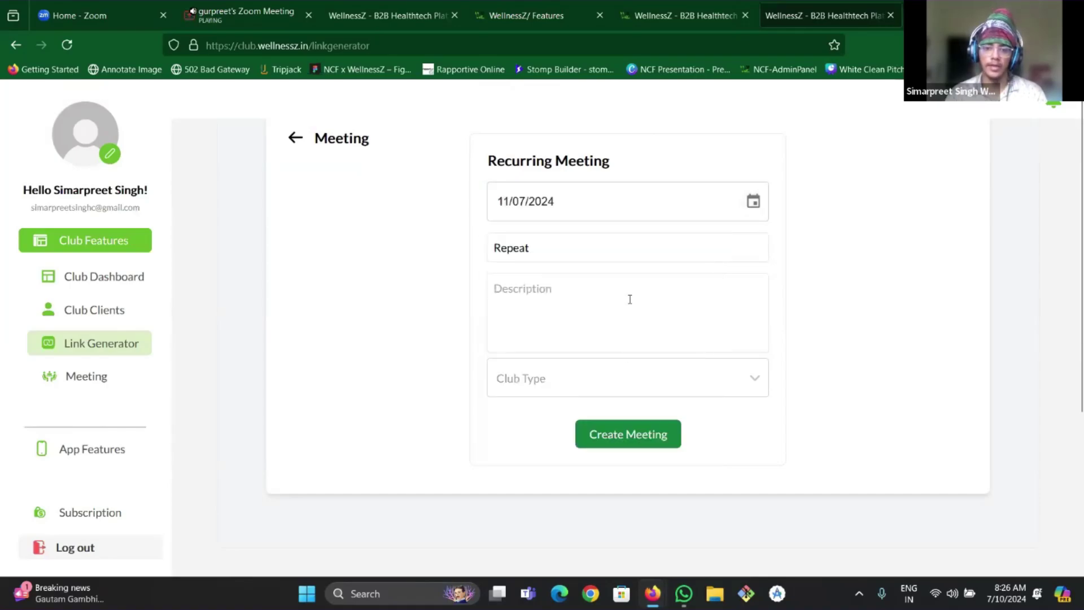
click(624, 253)
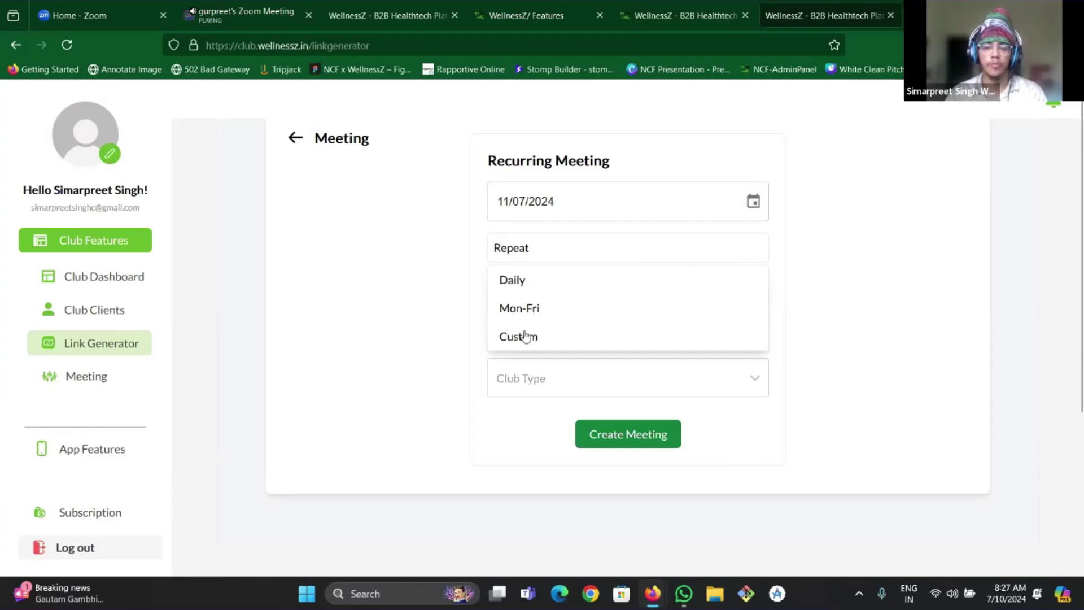
click(525, 281)
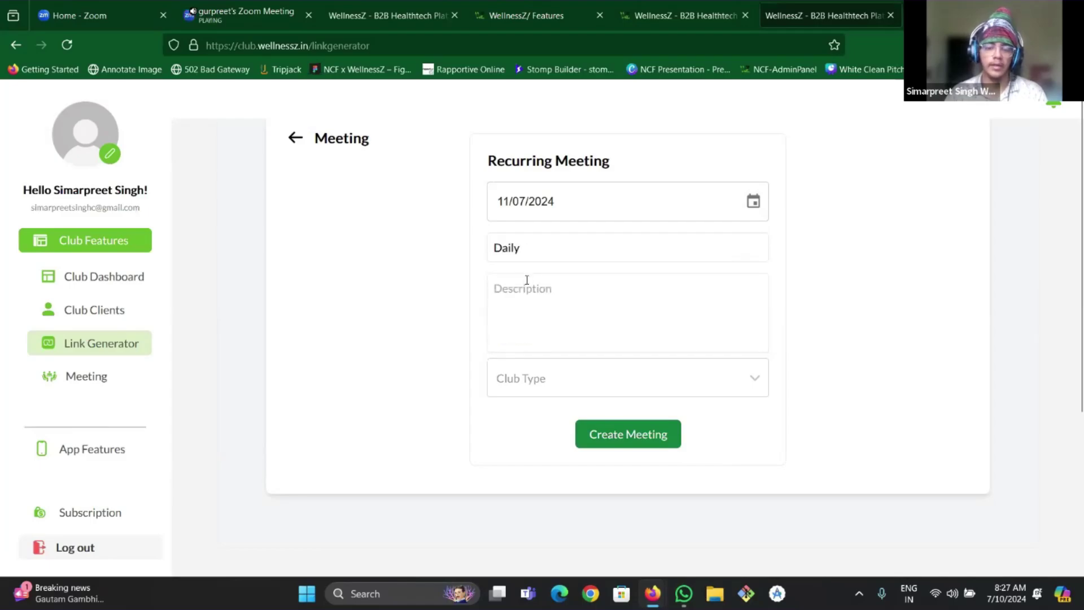
Describe it as 'Morning Club -->', choose the Morning Club type, and create the meeting.
click(547, 300)
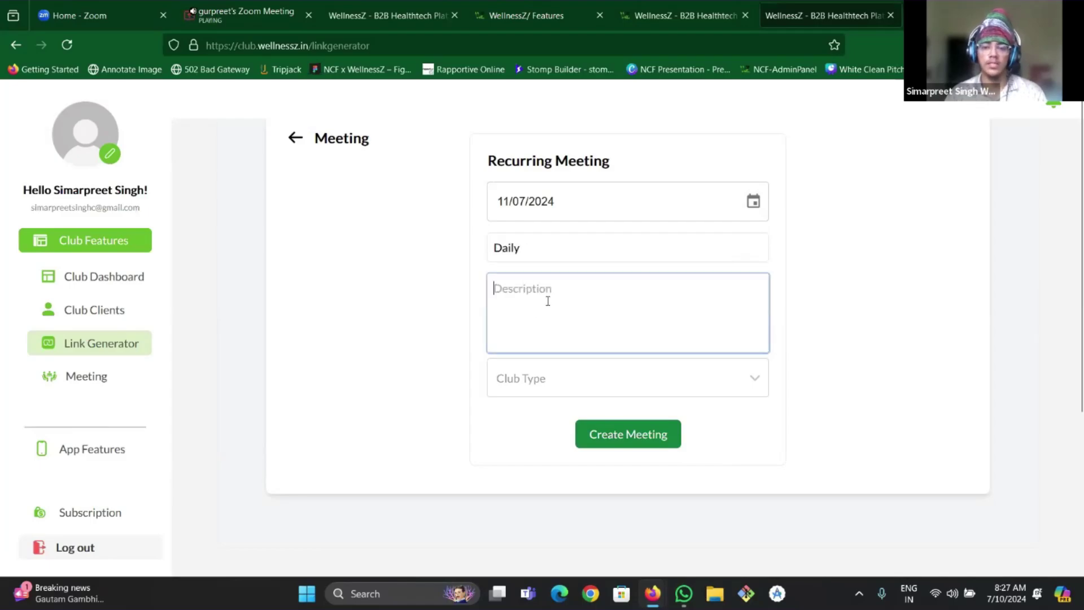
text(Morning CL)
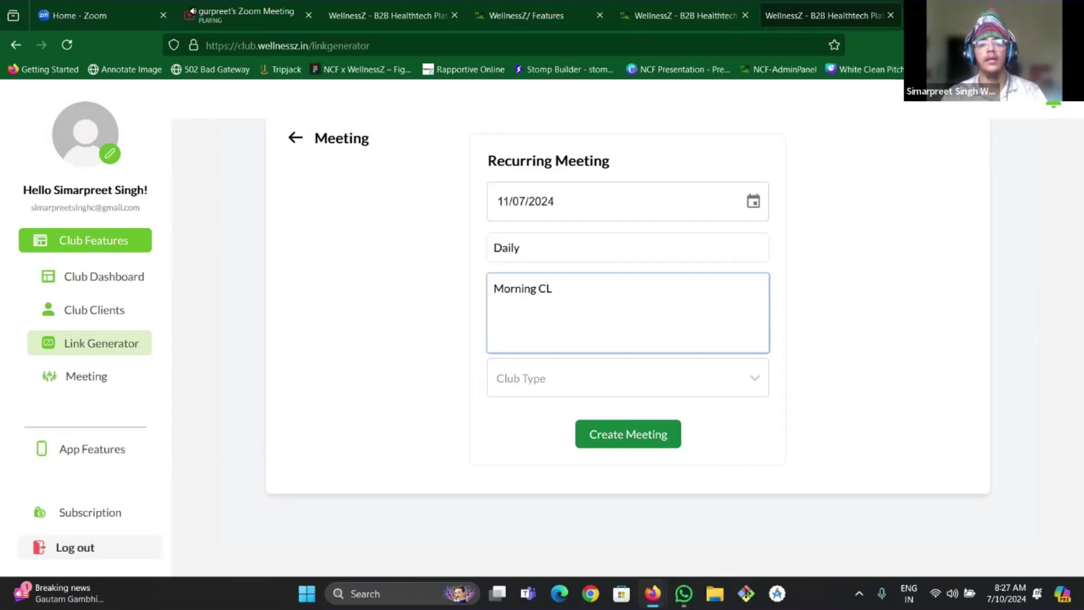
key(BackSpace)
text(lub)
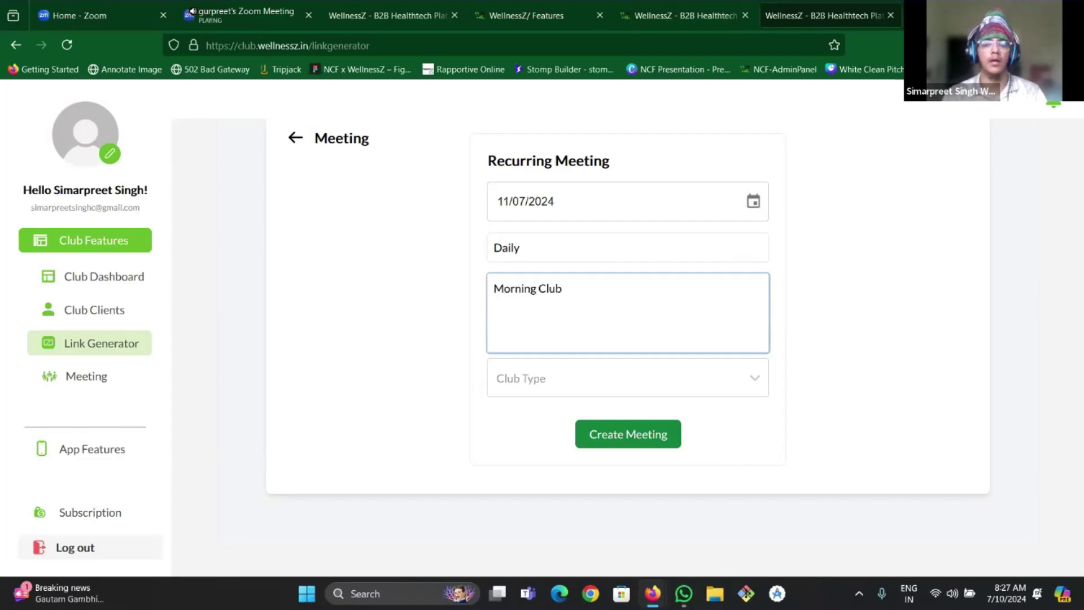
text( -->)
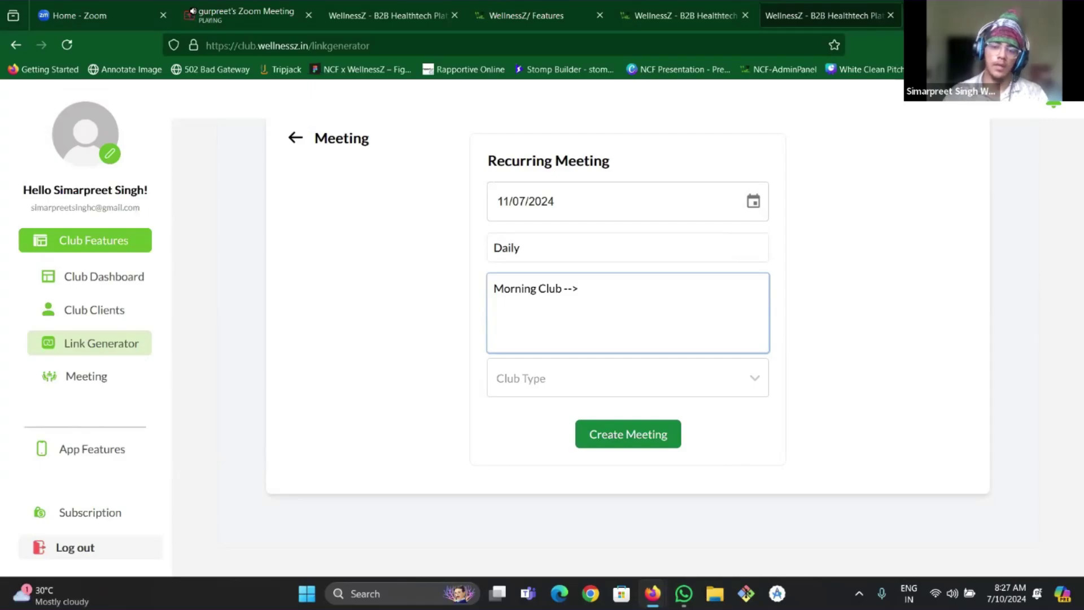
click(576, 373)
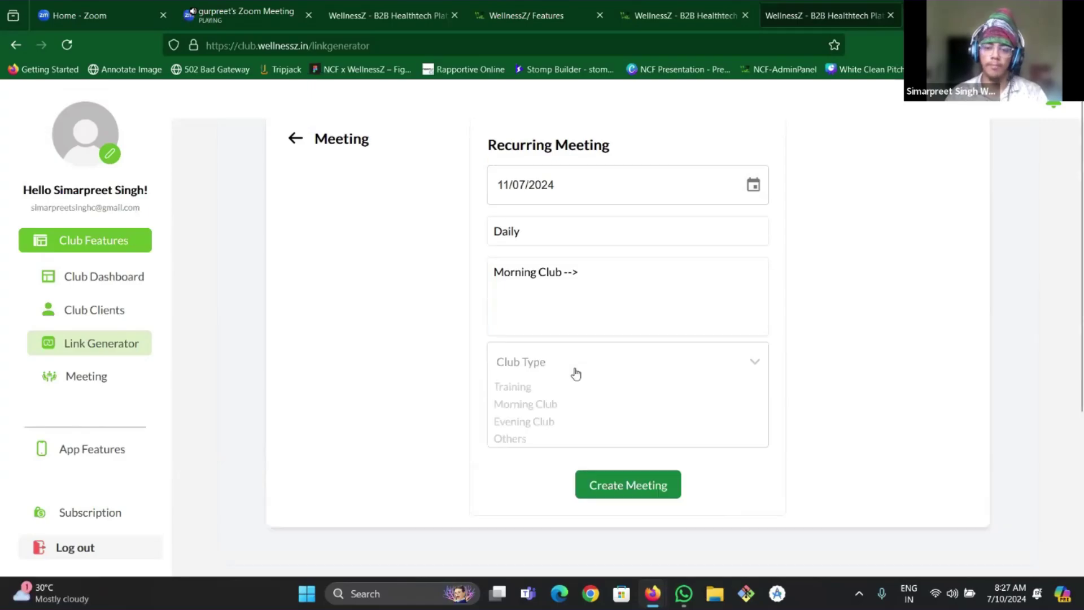
click(541, 406)
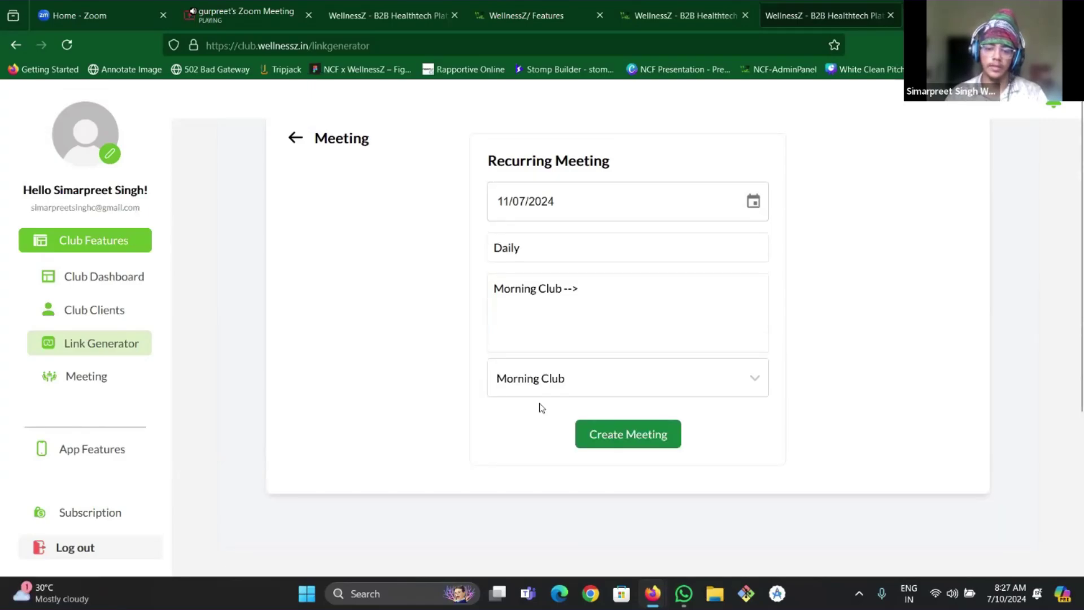
click(628, 435)
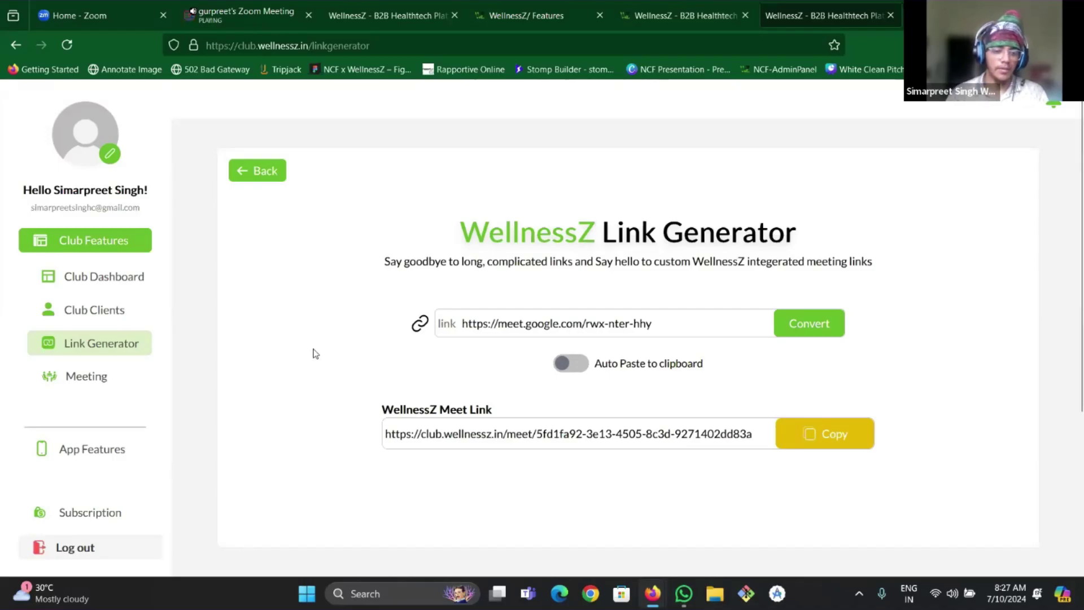
Show the Meeting list and try its date and meeting-type filters before closing them.
click(73, 380)
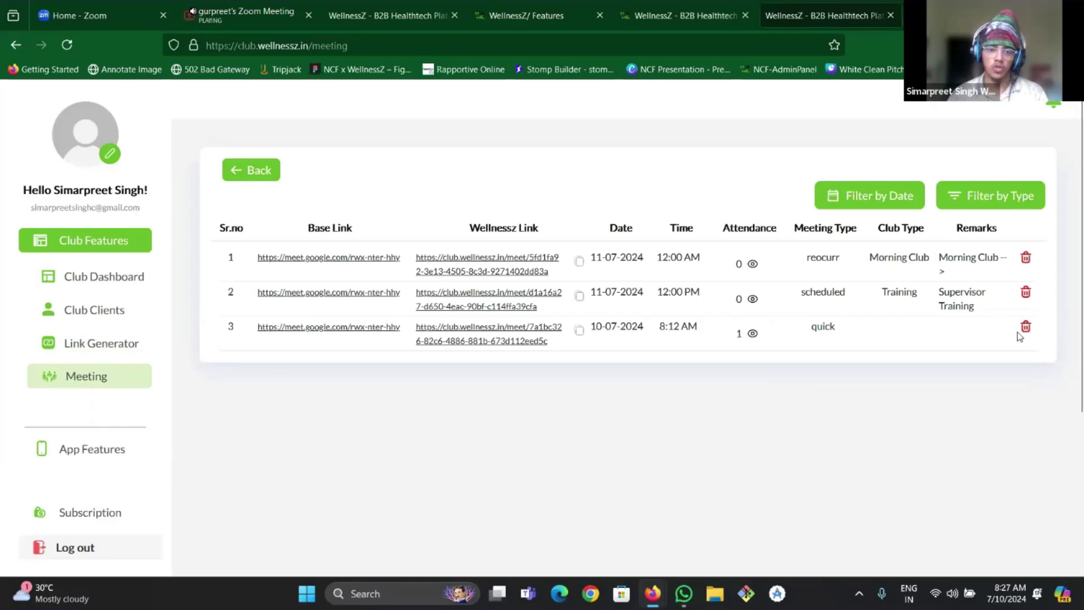
click(916, 201)
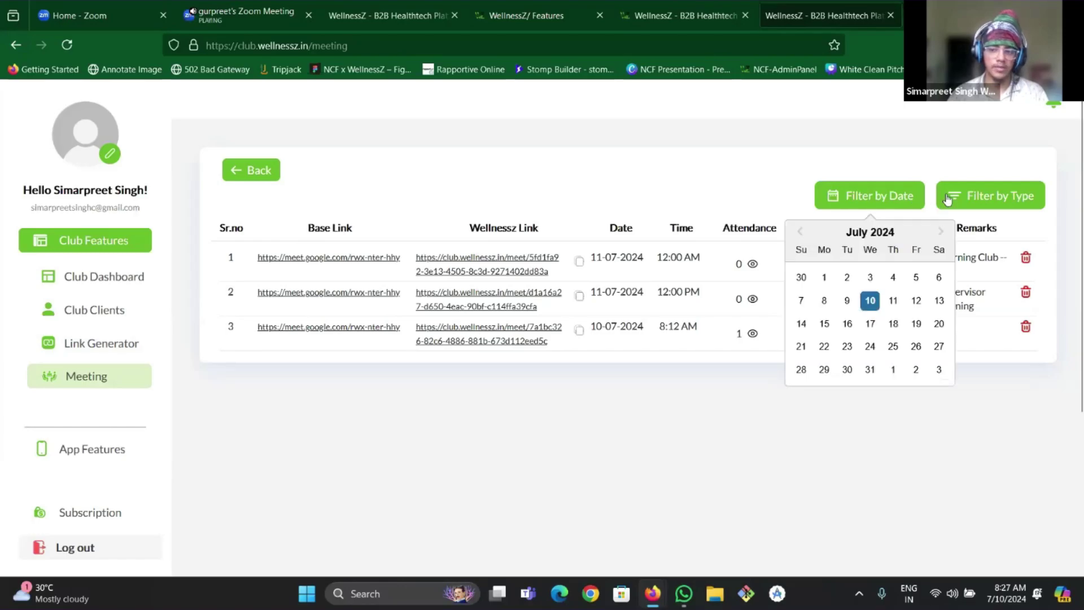
click(948, 199)
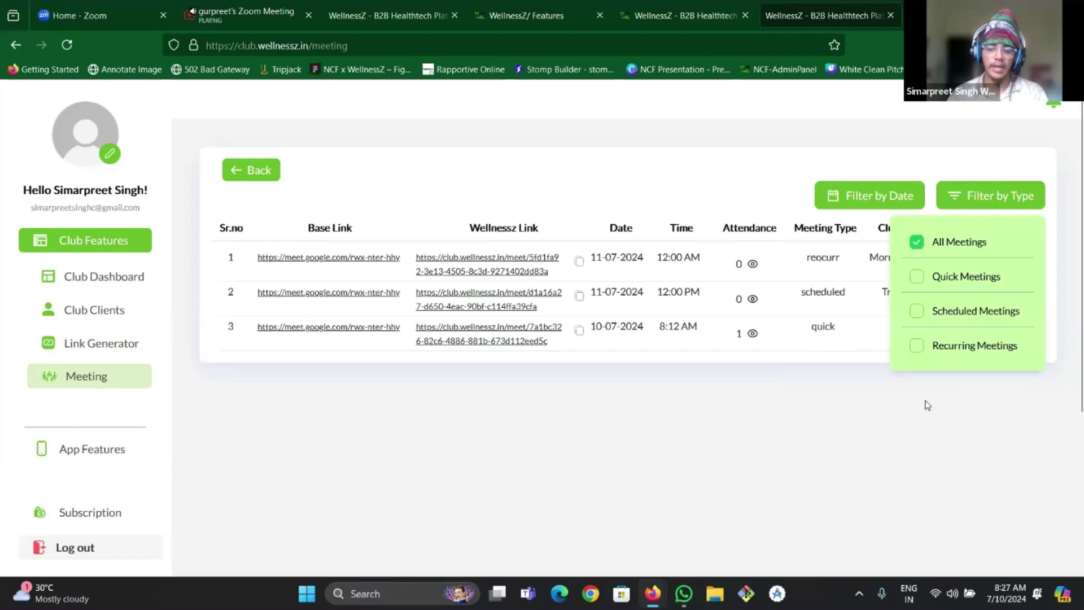
click(904, 443)
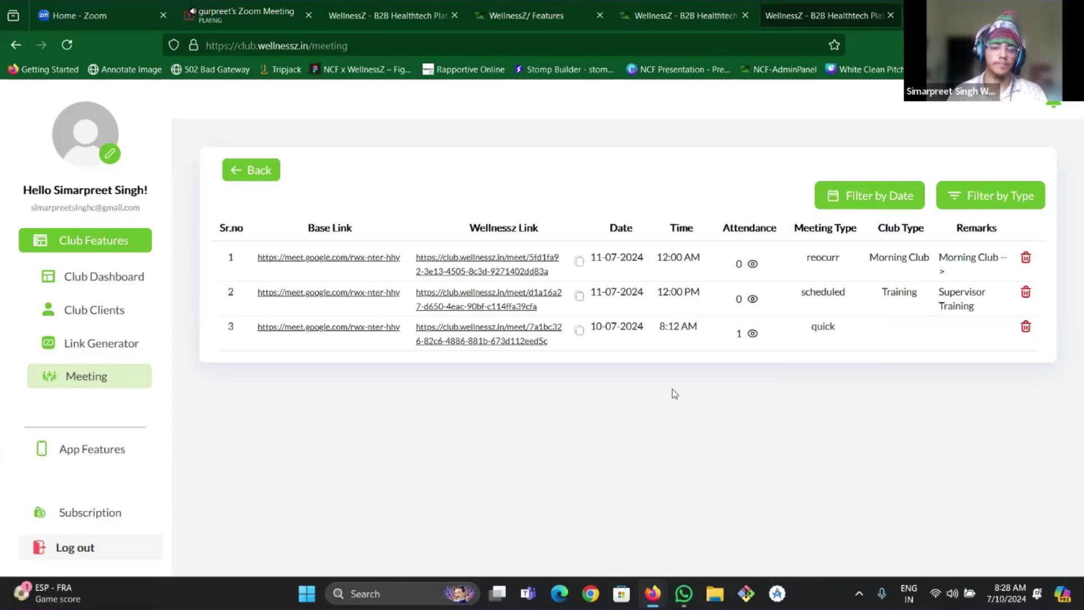
Skip the dashboard tour, choose Subscription-only access, and confirm with the emailed one-time password.
click(83, 275)
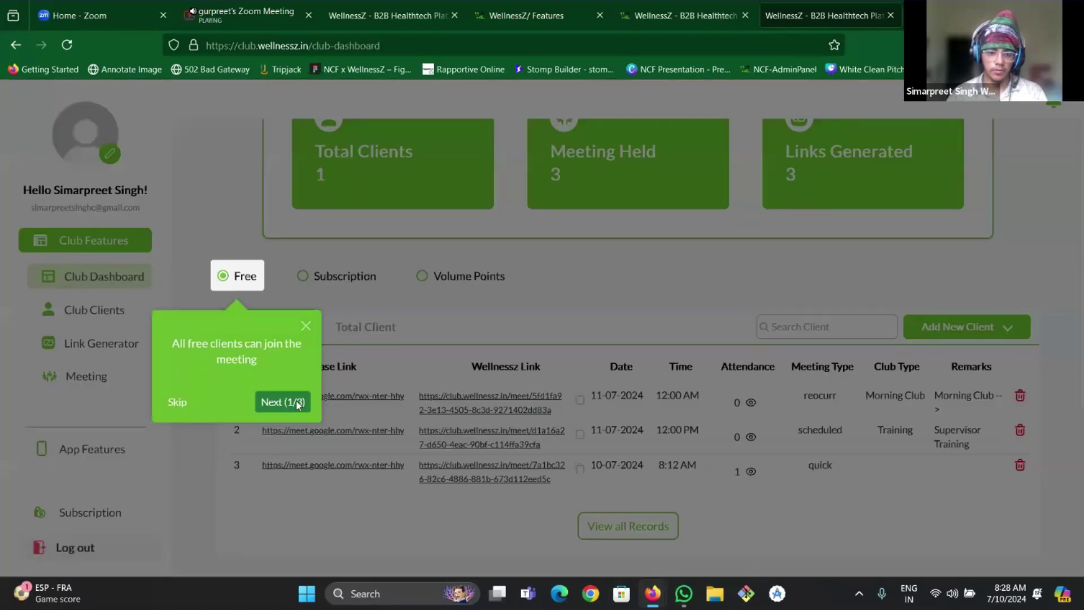
click(296, 402)
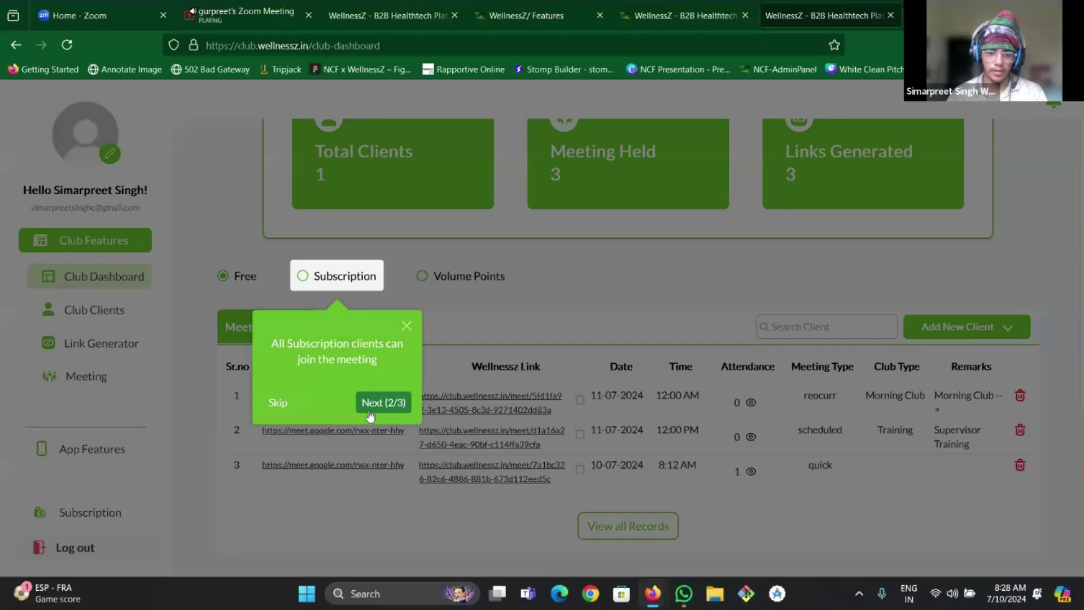
click(370, 412)
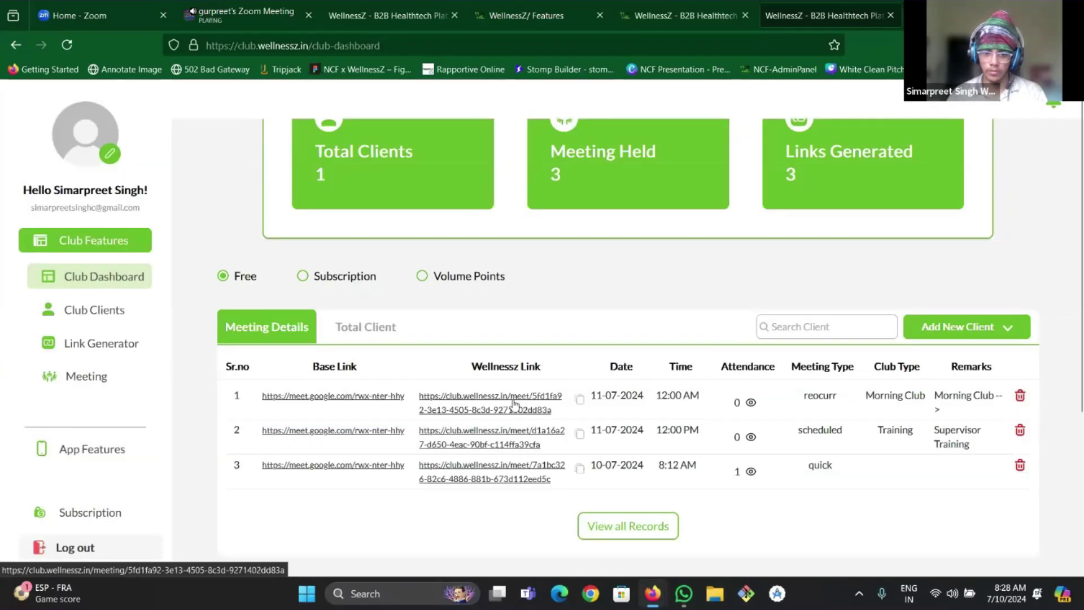
click(303, 277)
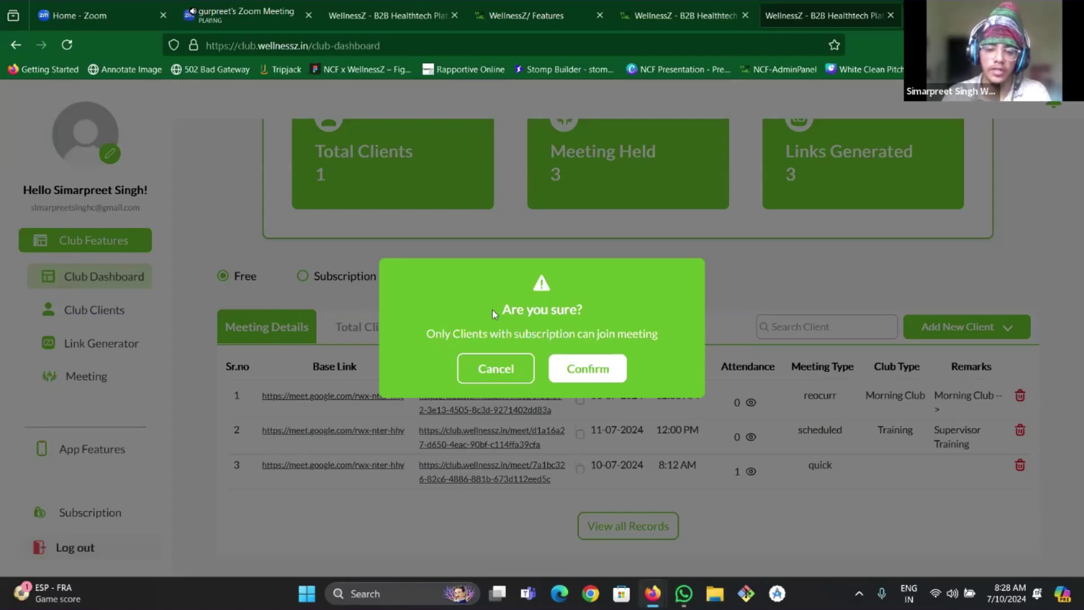
click(590, 368)
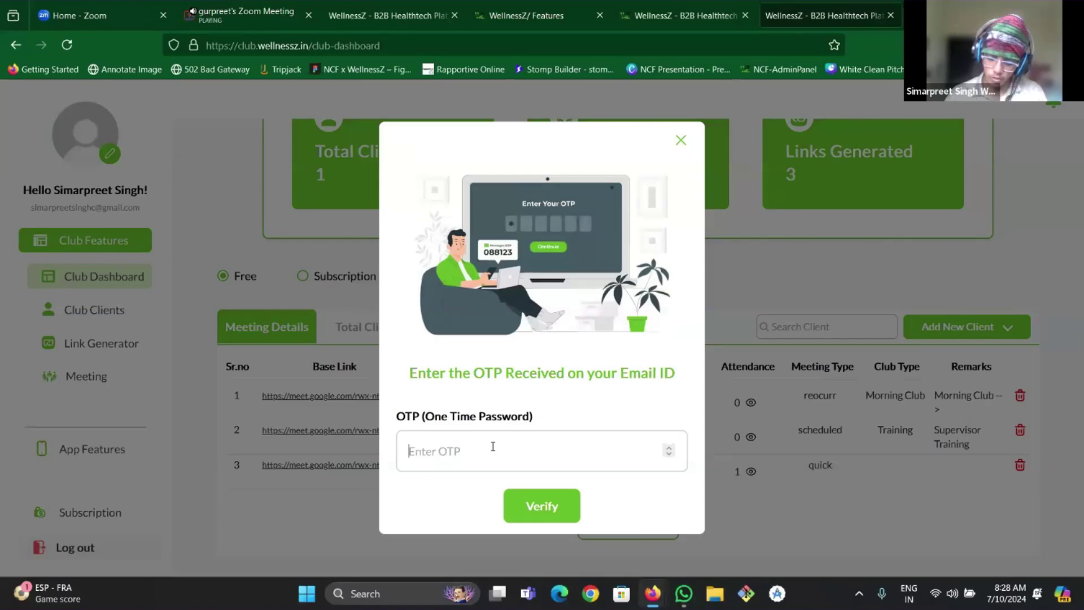
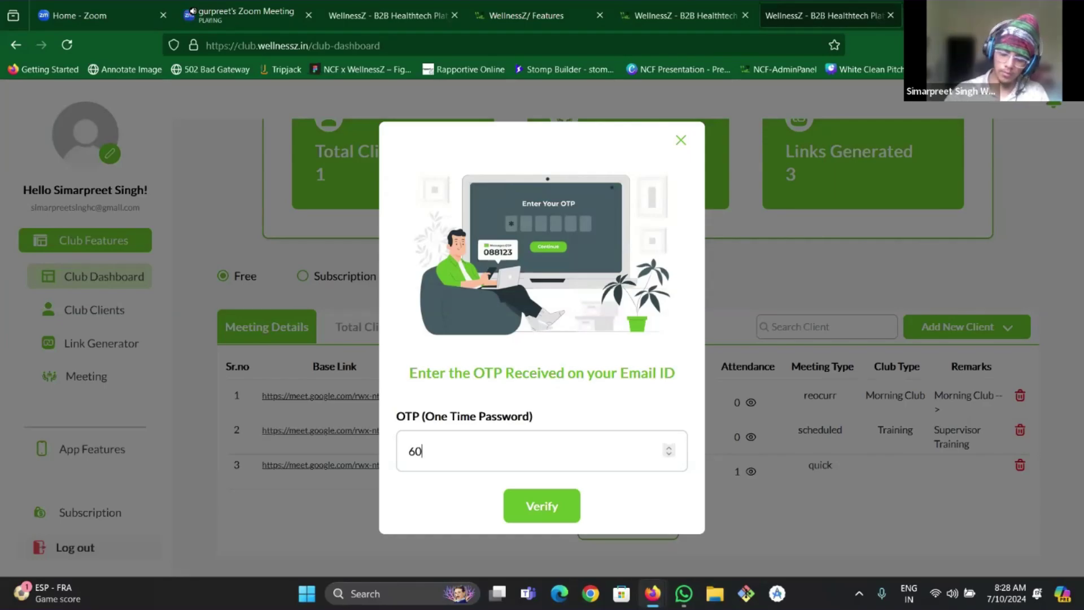
click(553, 508)
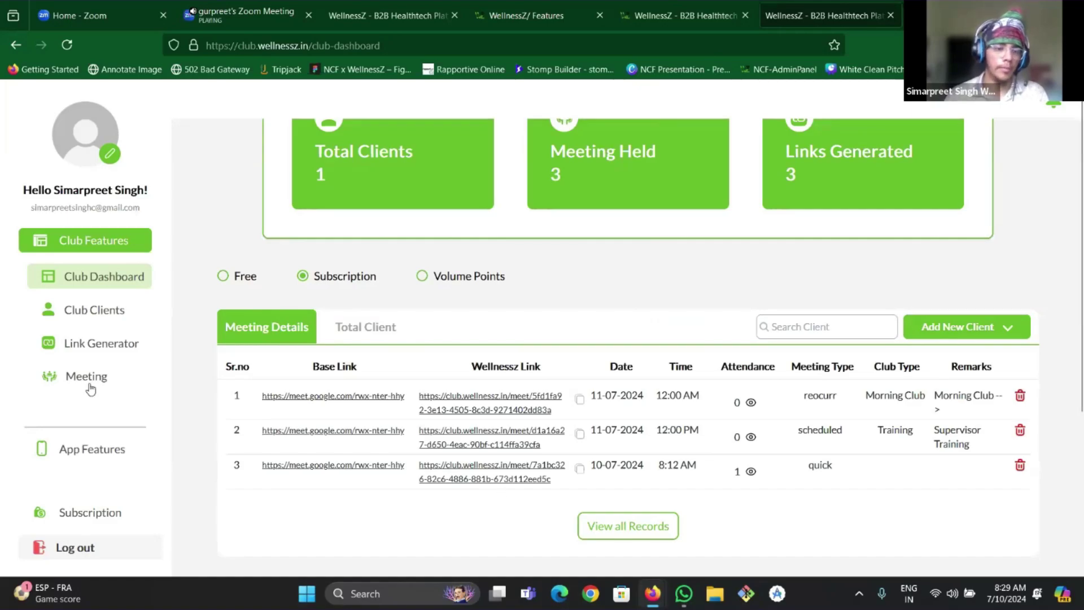
Open the inactive client's details from Club Clients and bring up the Add Subscription form.
click(83, 310)
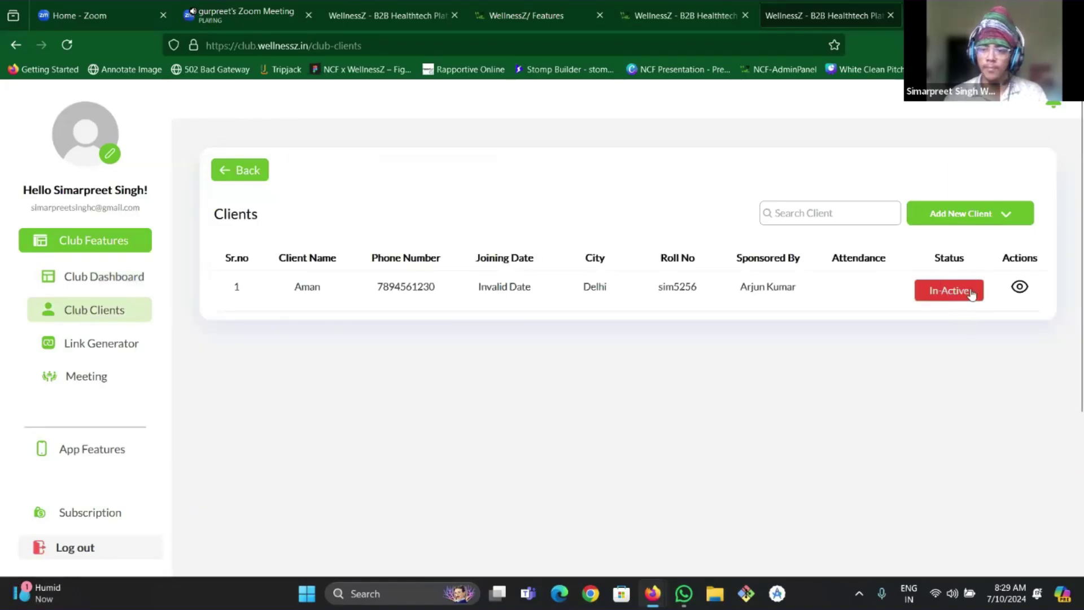
click(1020, 288)
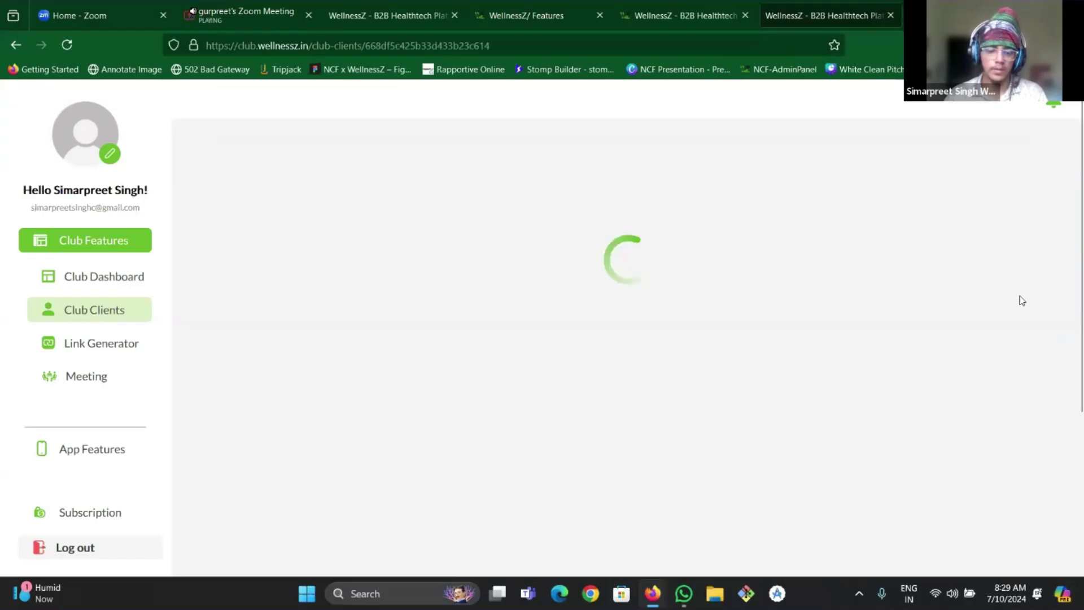
scroll(746, 350, down, 3)
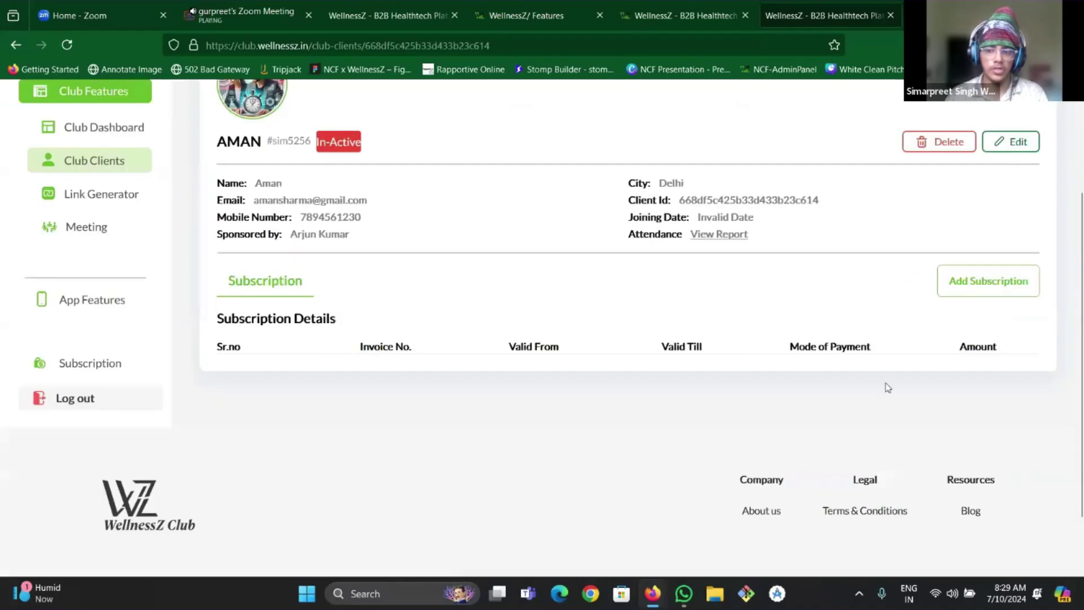
click(991, 285)
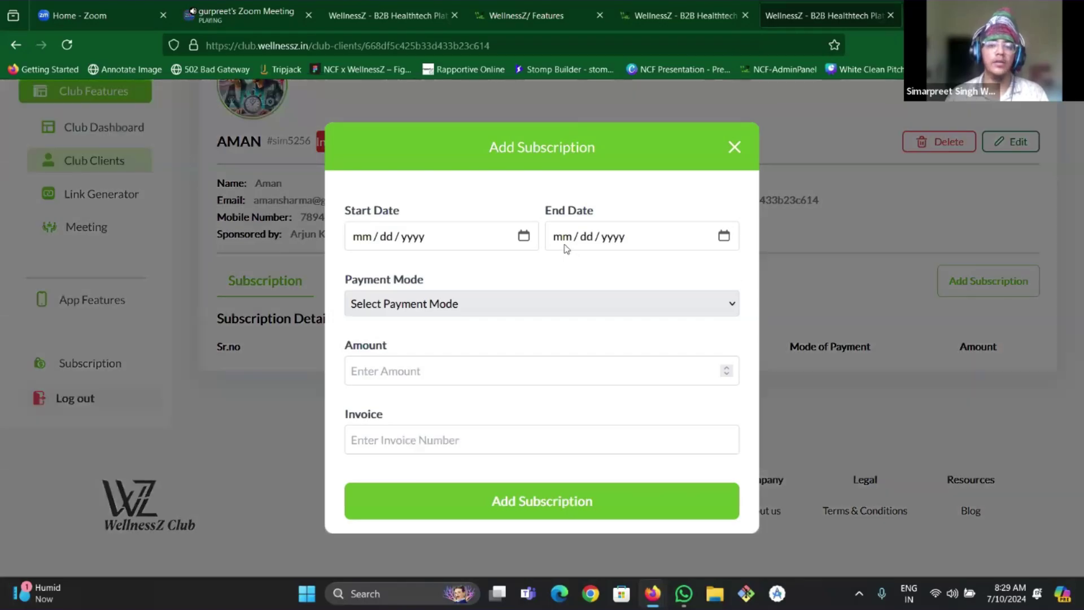
Add a Cash subscription of 499, 07/01/2024 to 07/31/2024, invoice 'INVOICE'.
click(524, 237)
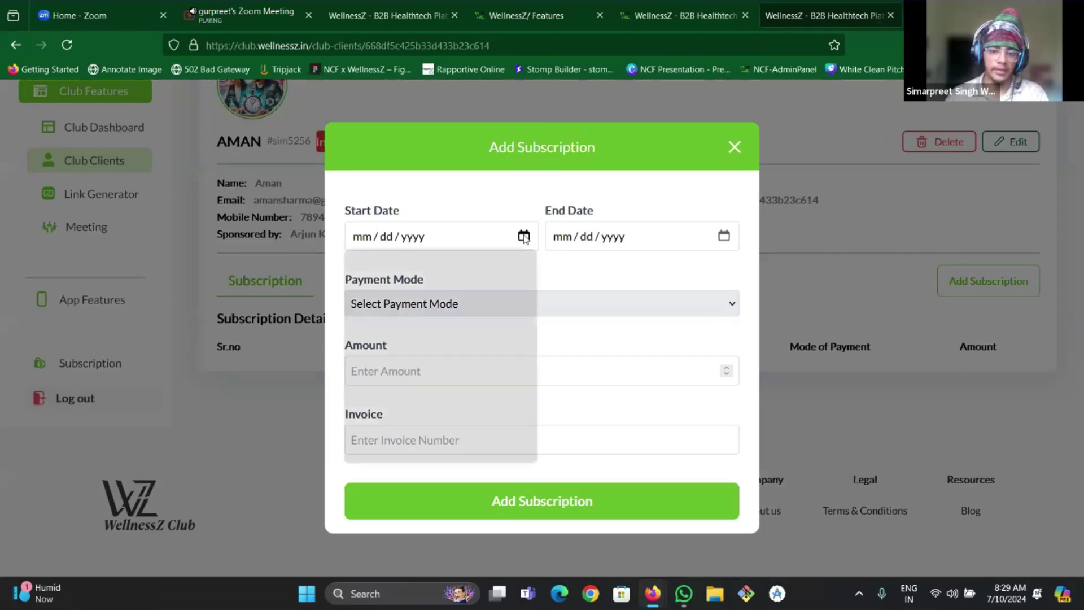
click(401, 316)
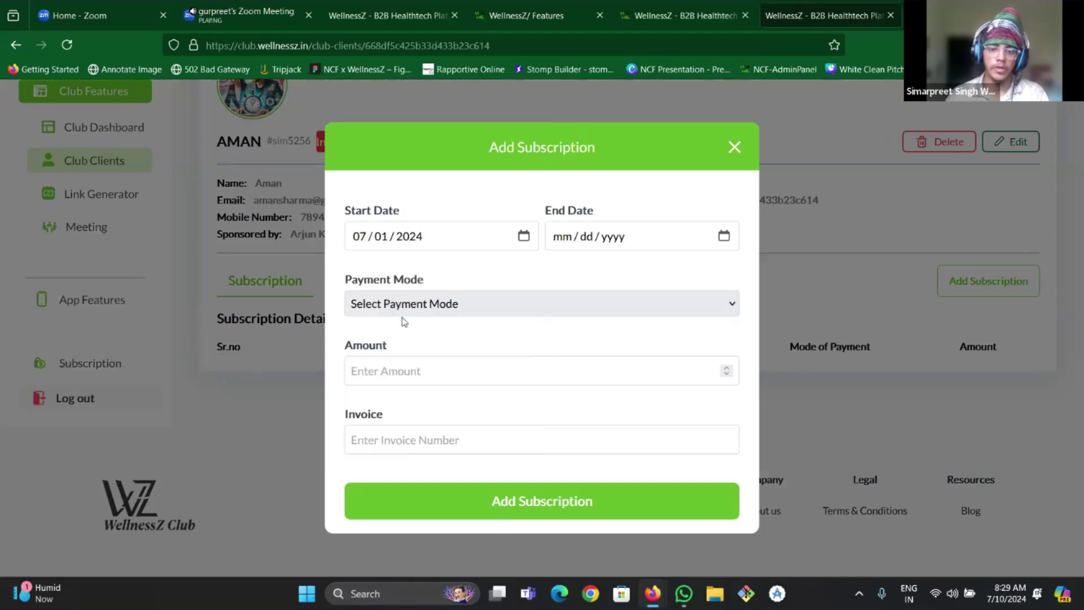
click(724, 238)
click(644, 399)
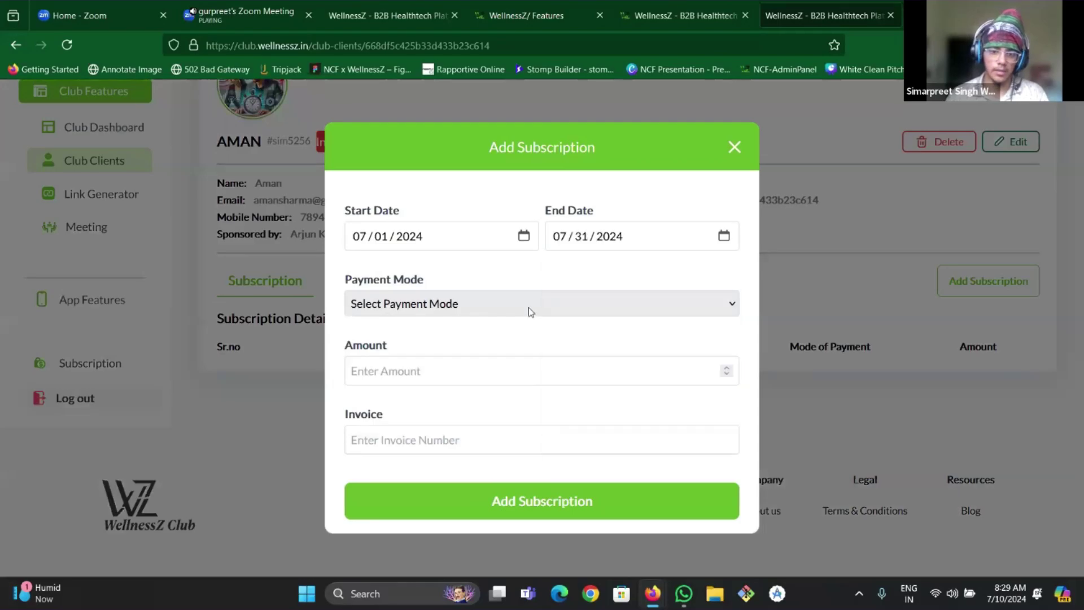
click(529, 308)
click(474, 350)
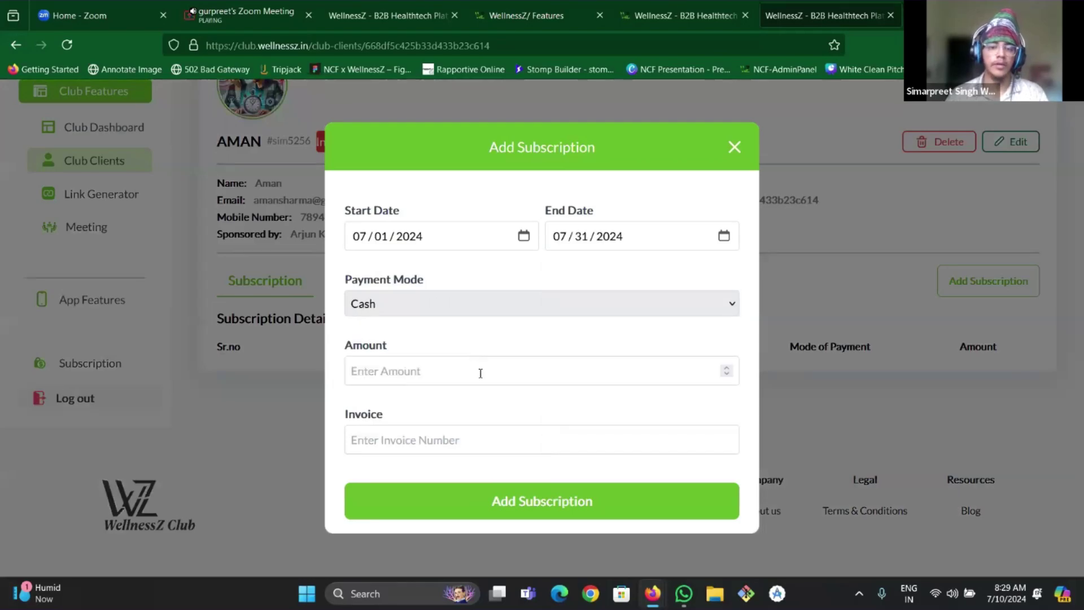
click(479, 371)
text(499)
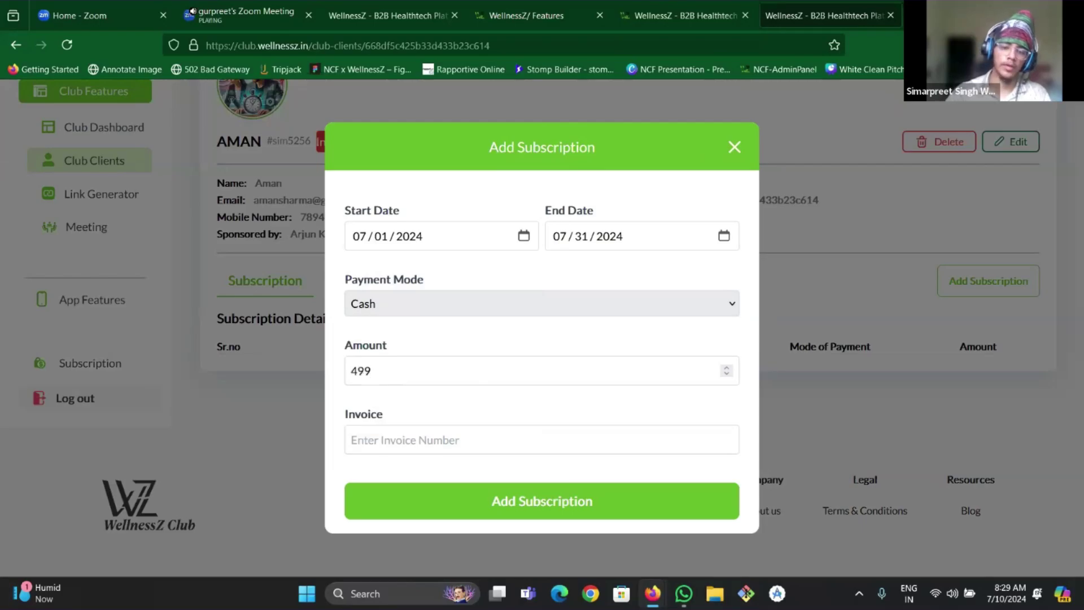
click(536, 436)
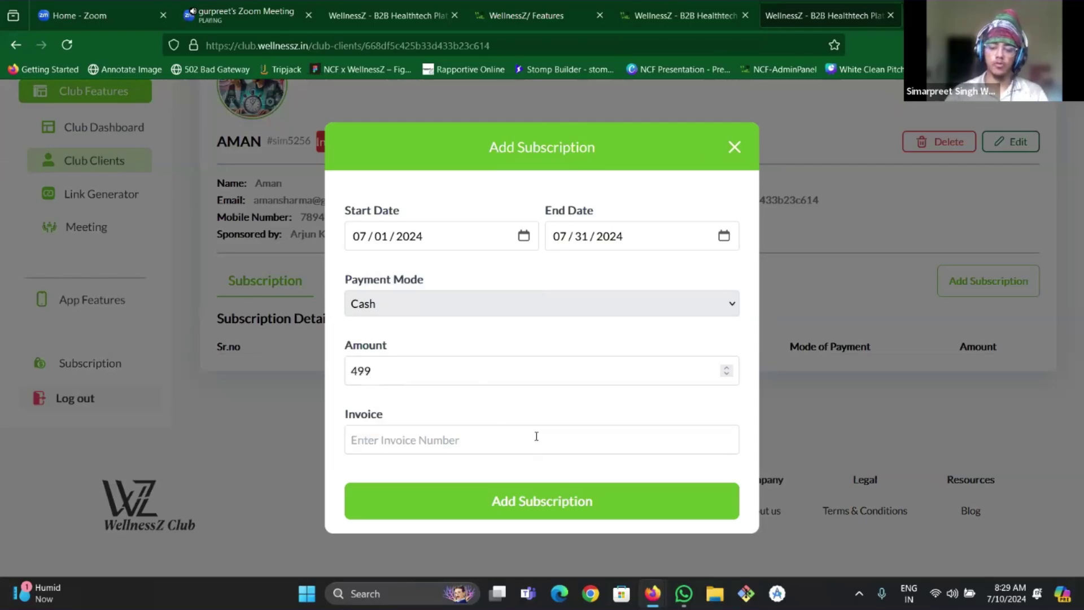
text(INVOICE)
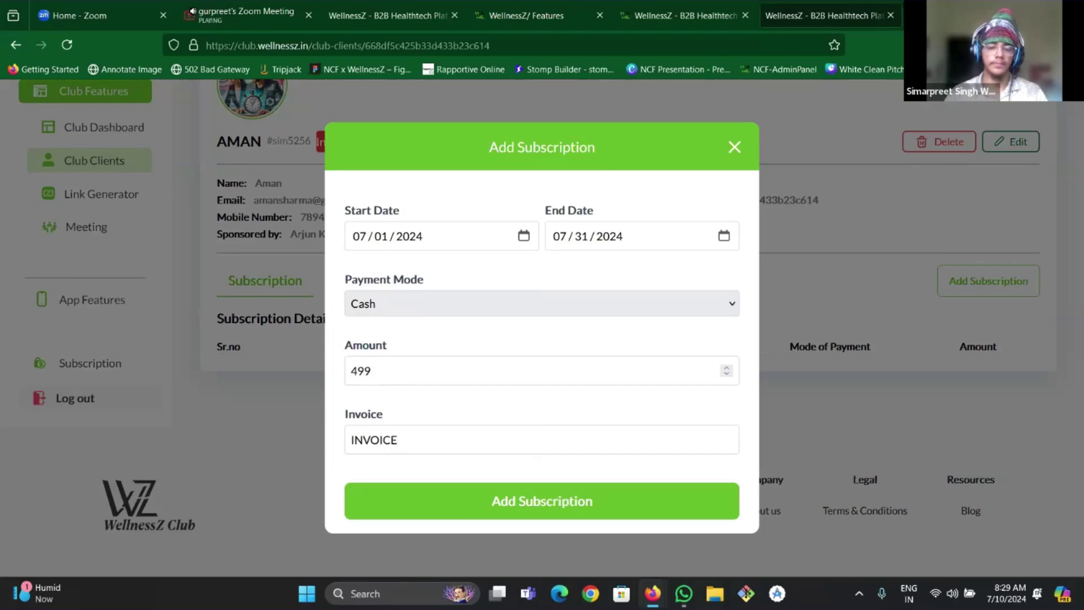
click(575, 510)
Highlight the new Valid Till date on the client's profile, then clear the selection.
scroll(577, 502, up, 2)
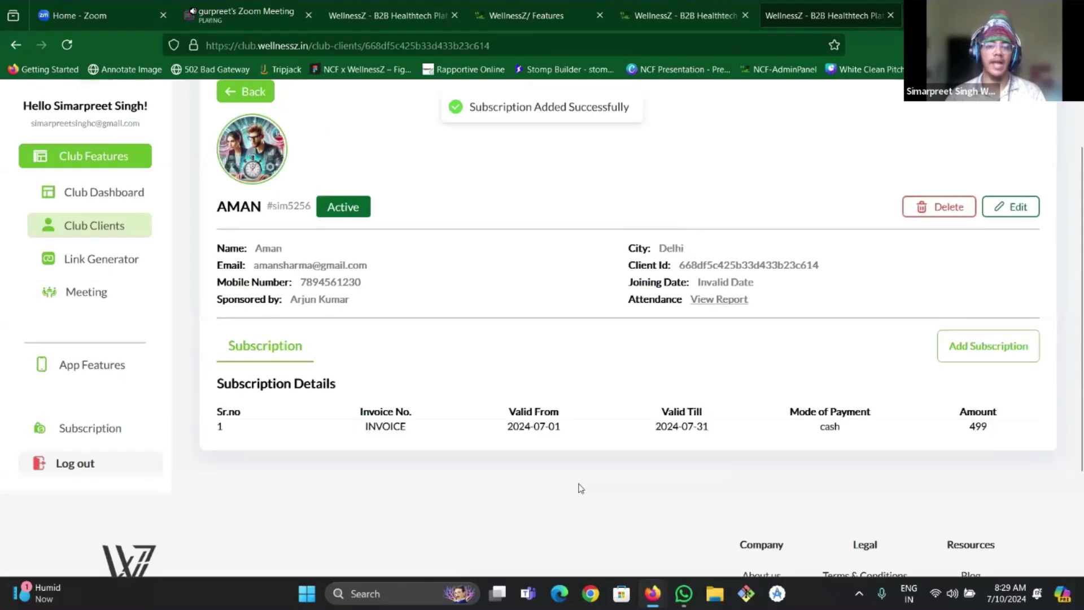
drag(662, 442, 703, 443)
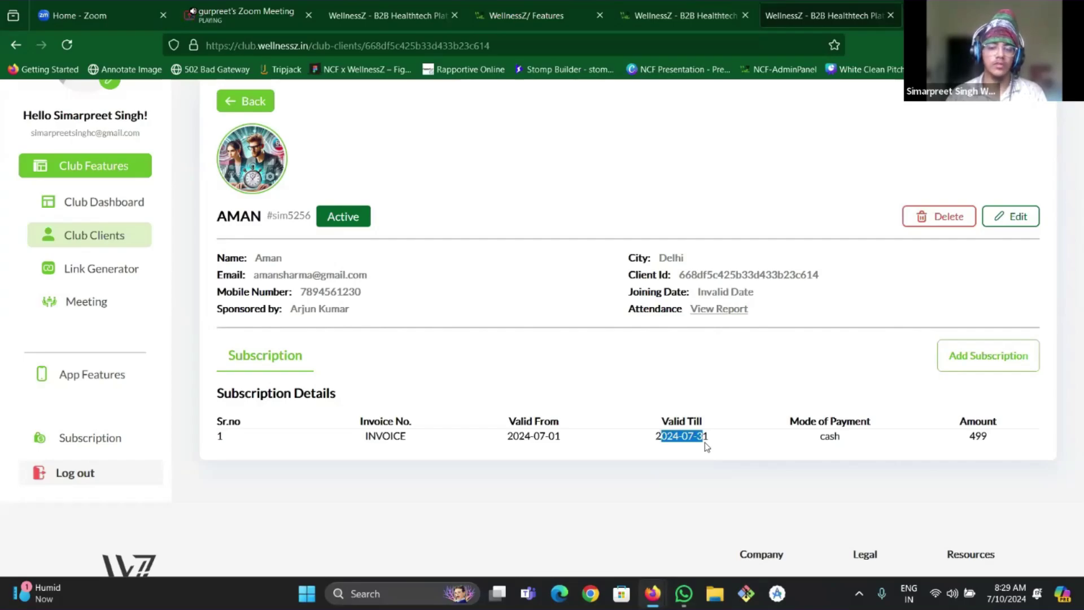
click(726, 390)
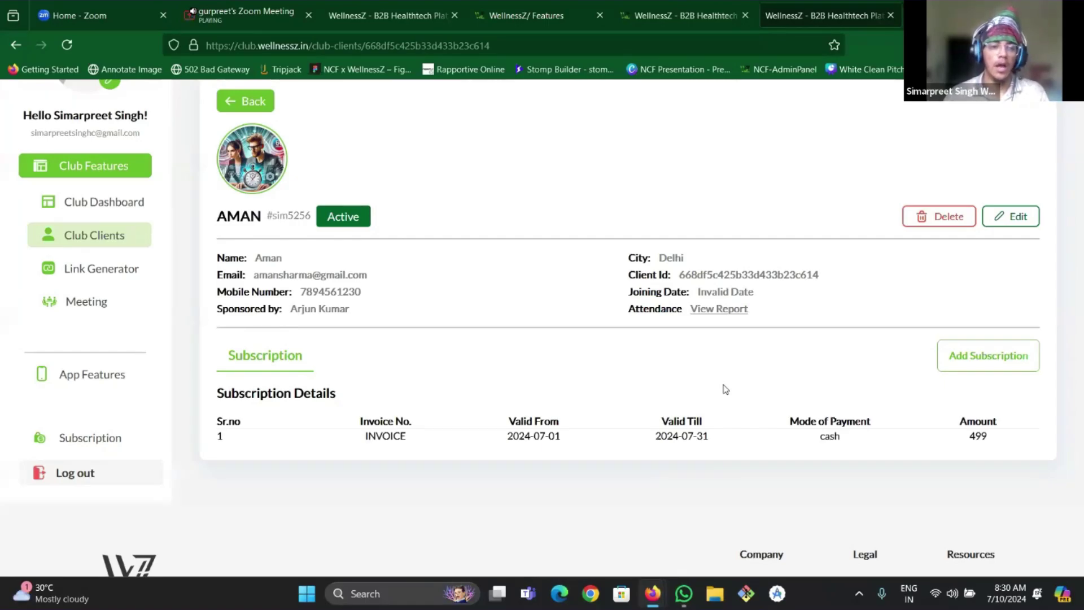
Switch the club to Volume Points, verify with the emailed one-time password, and open the Volume Points page.
click(134, 208)
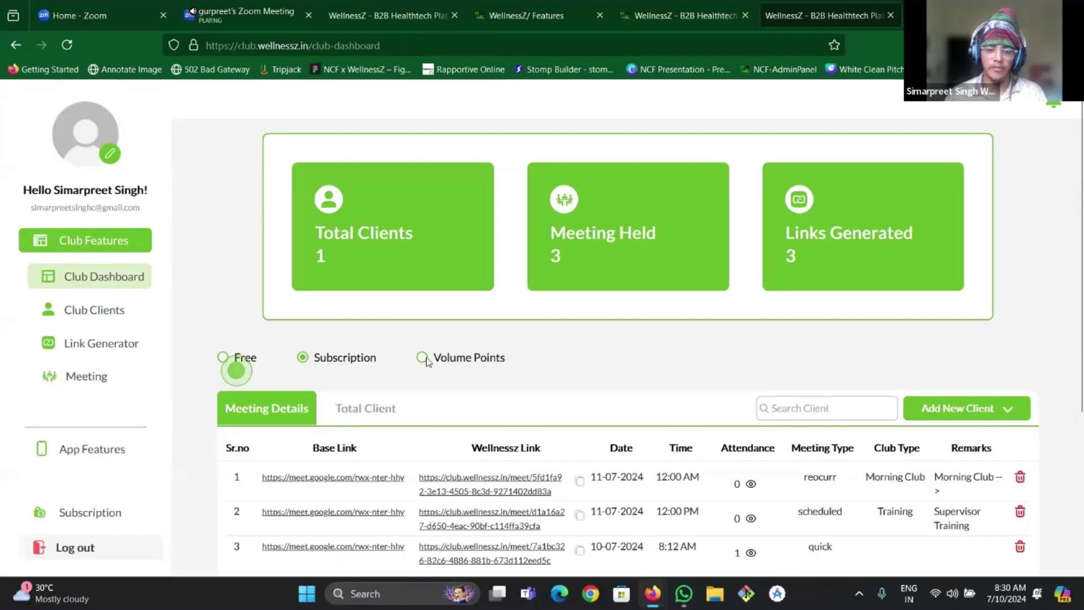
click(426, 358)
click(602, 382)
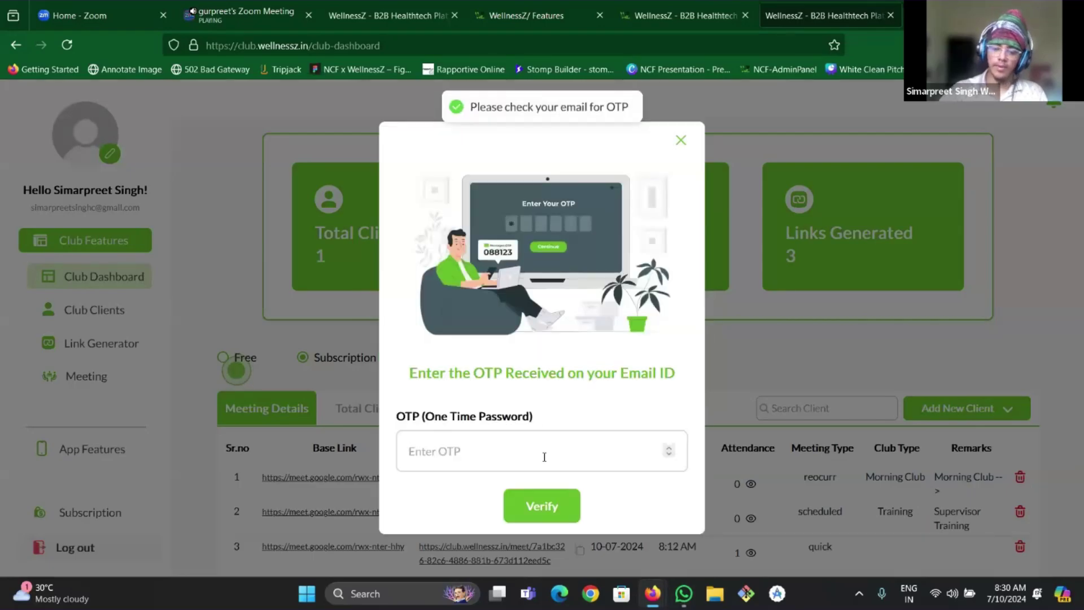
click(544, 457)
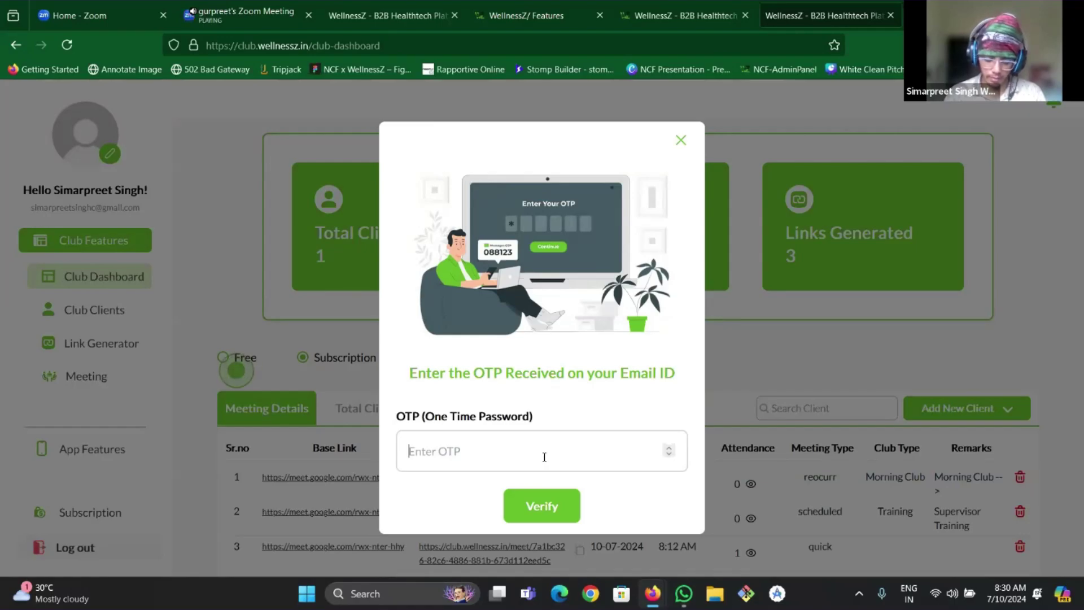
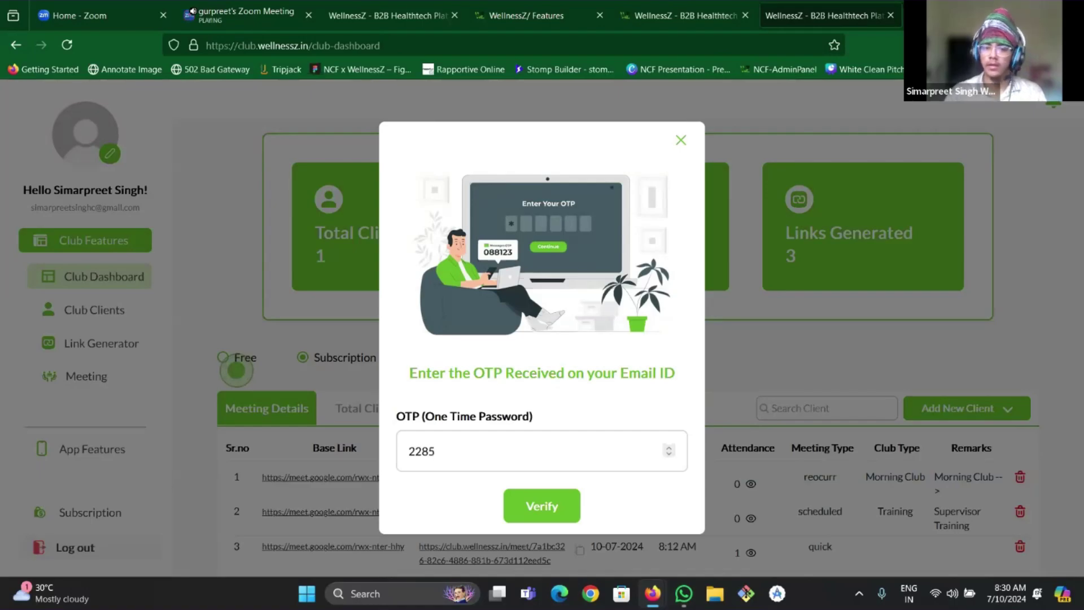
key(Return)
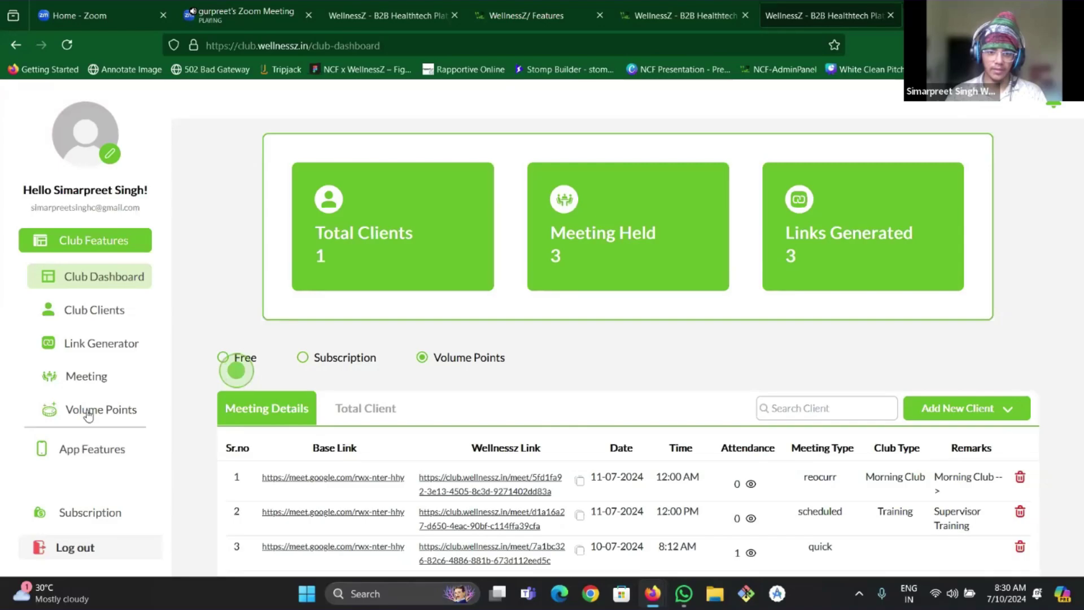
click(88, 415)
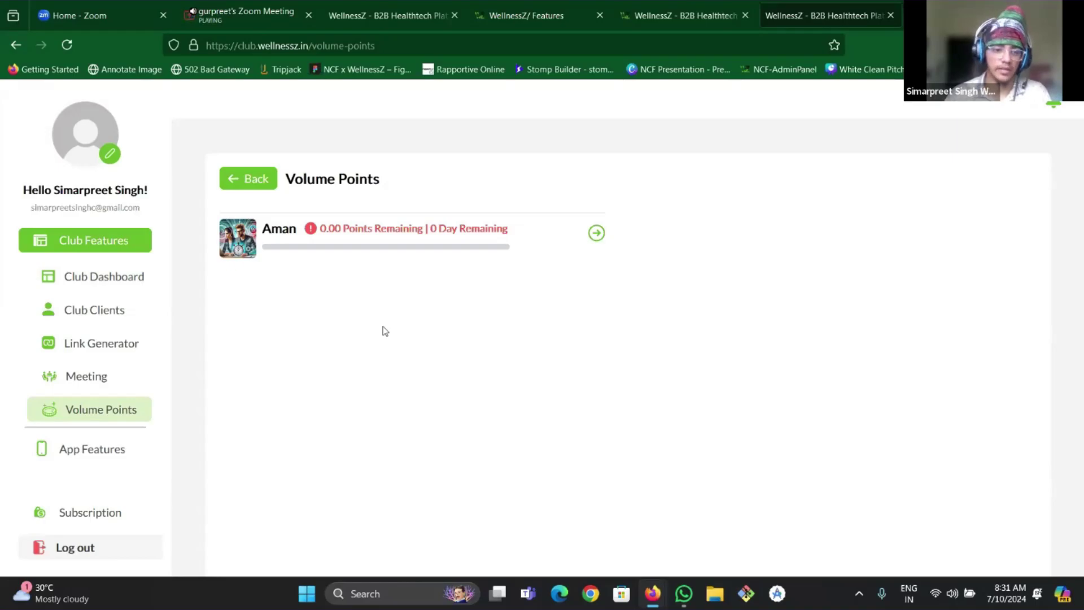
Review the client's 0.00 volume points with no history, then bring up the Add Points form.
click(597, 234)
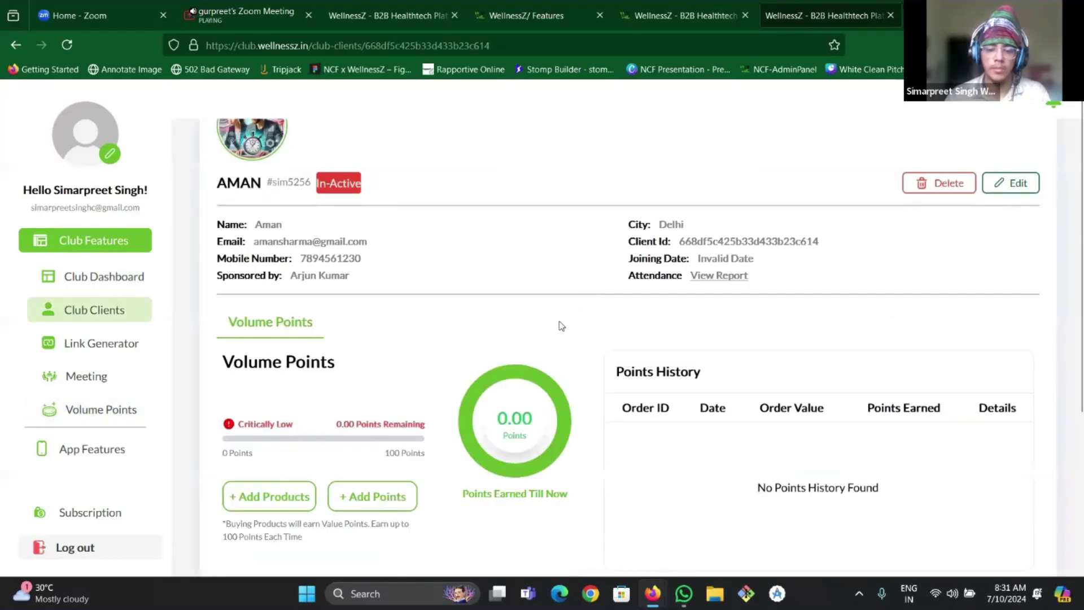
scroll(560, 326, down, 1)
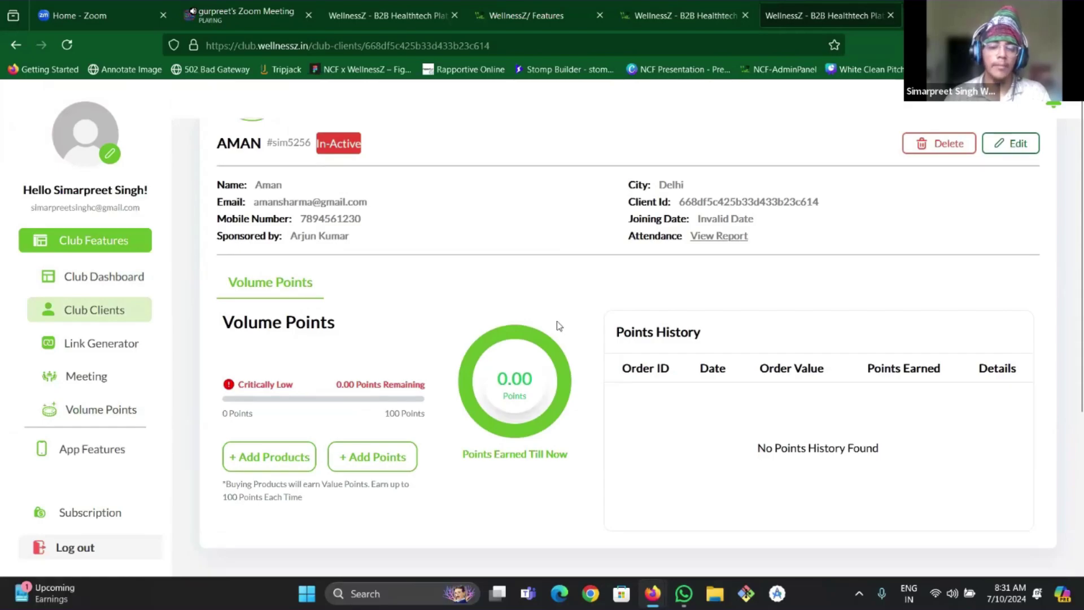
scroll(559, 326, up, 2)
scroll(559, 326, up, 1)
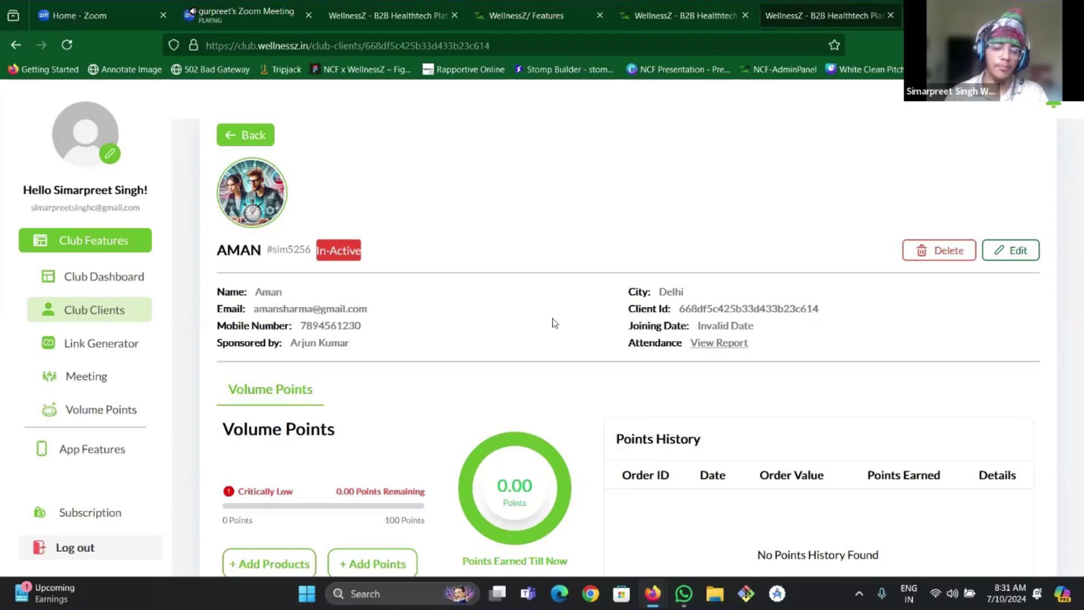
scroll(300, 545, down, 3)
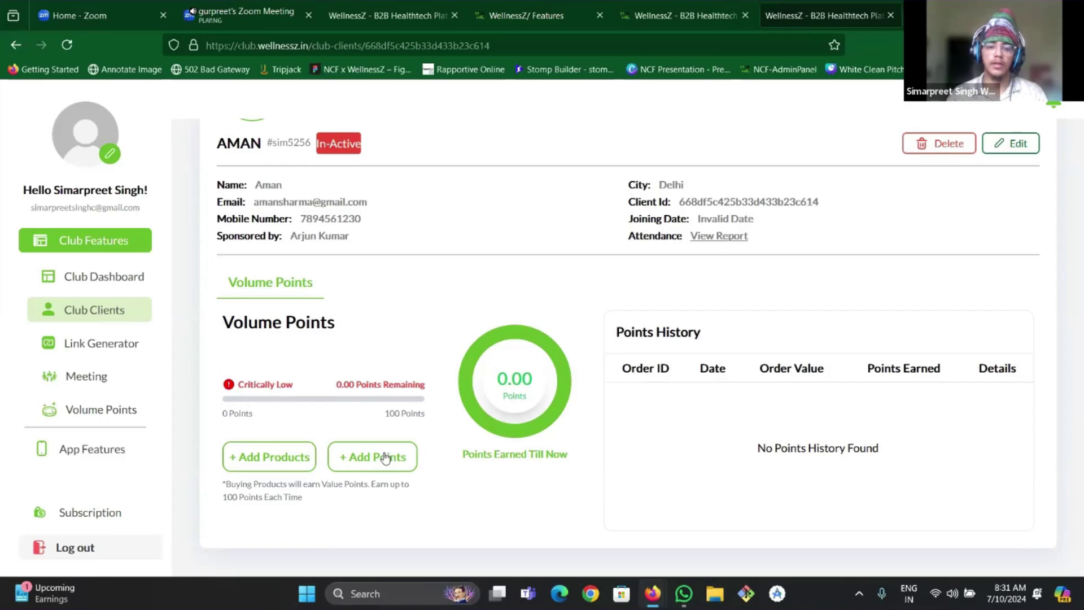
click(385, 457)
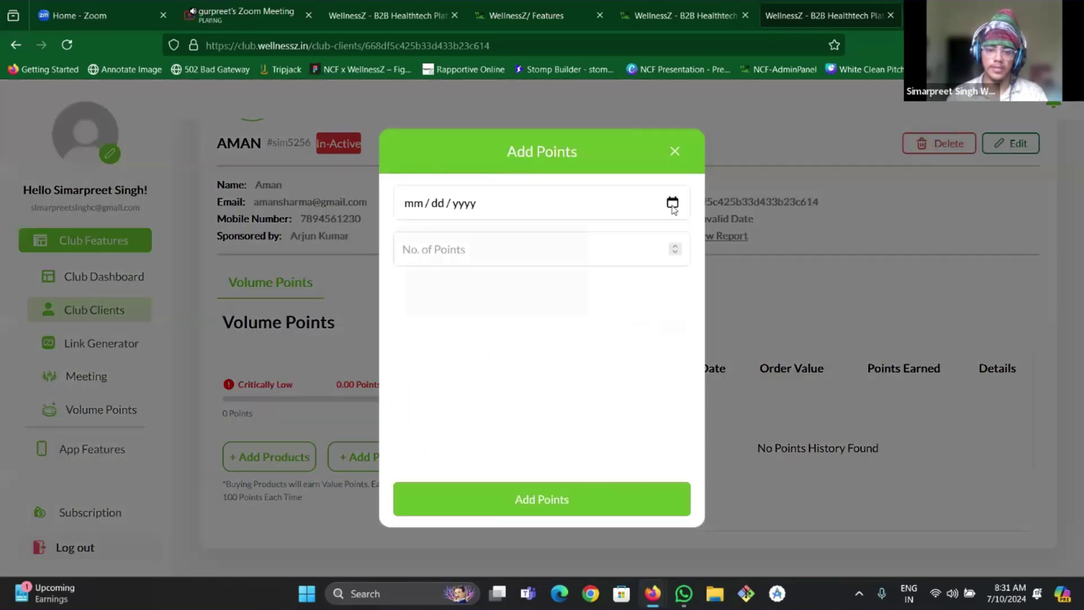
Add 100 volume points to the client, dated 07/09/2024.
click(673, 202)
click(488, 300)
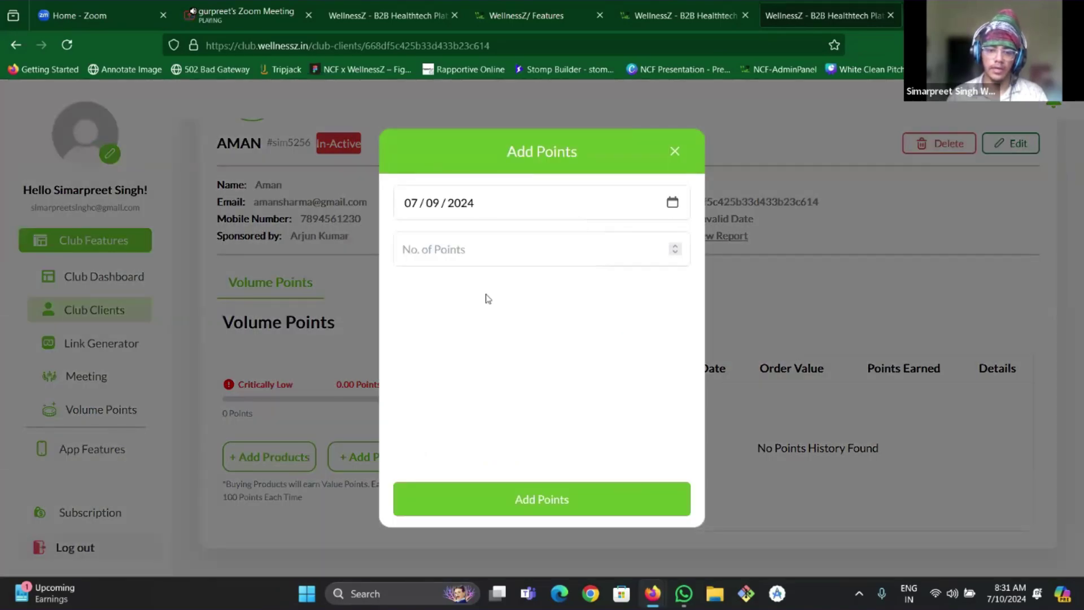
click(575, 244)
text(100)
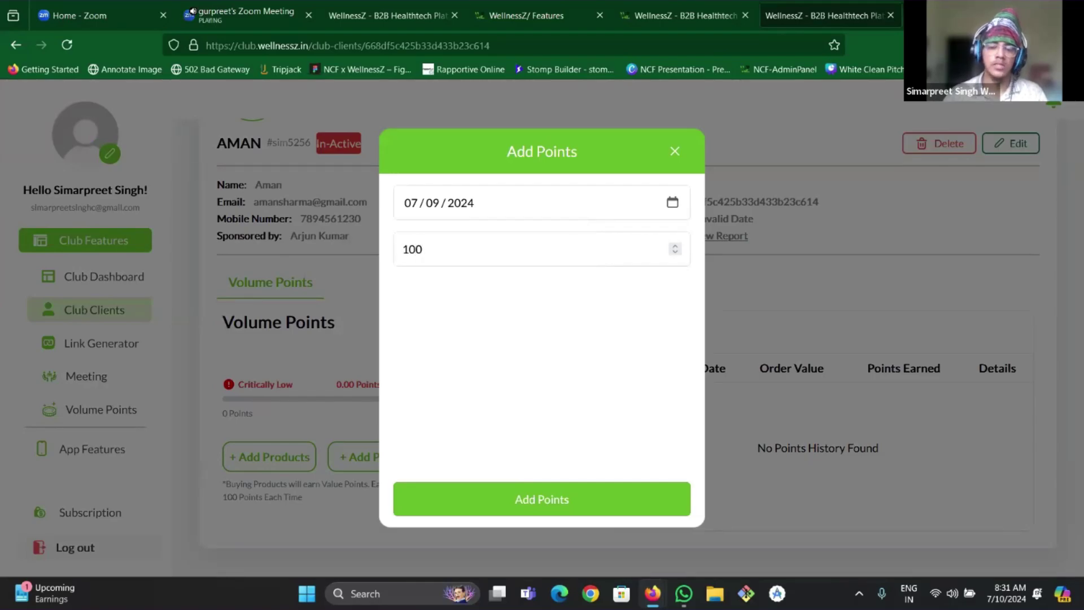
click(589, 510)
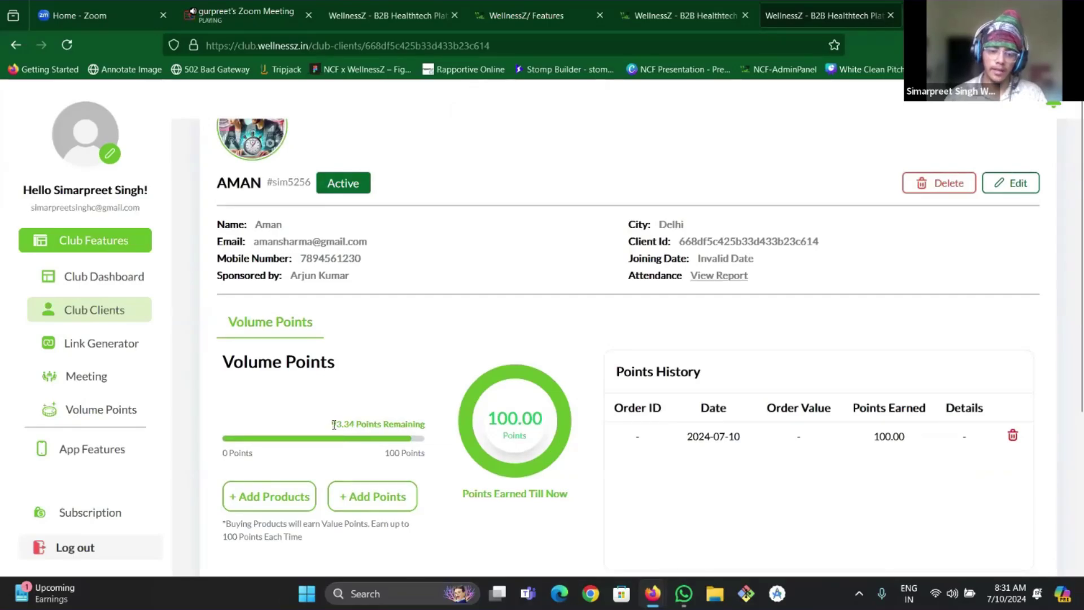
Review the 100.00 points earned total and the remaining points and progress labels.
drag(334, 425, 424, 425)
click(430, 389)
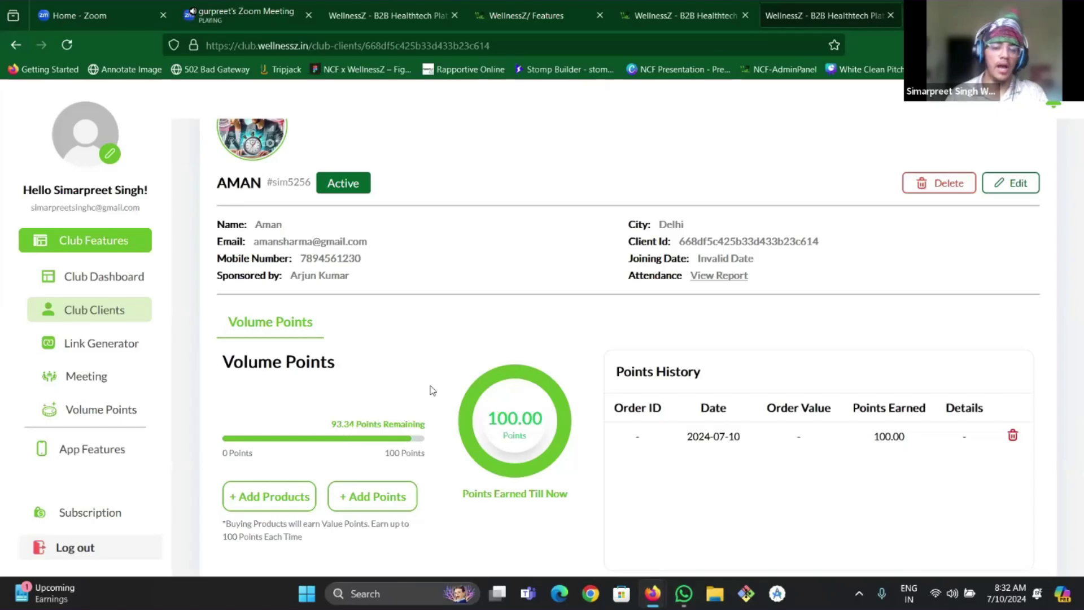
drag(486, 410, 587, 428)
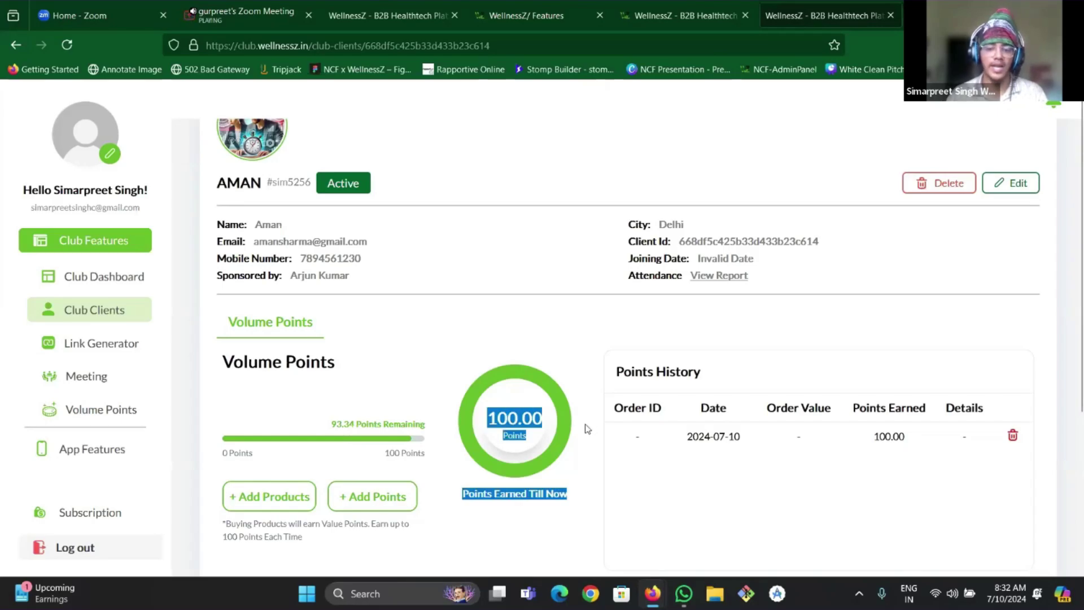
drag(327, 436, 429, 432)
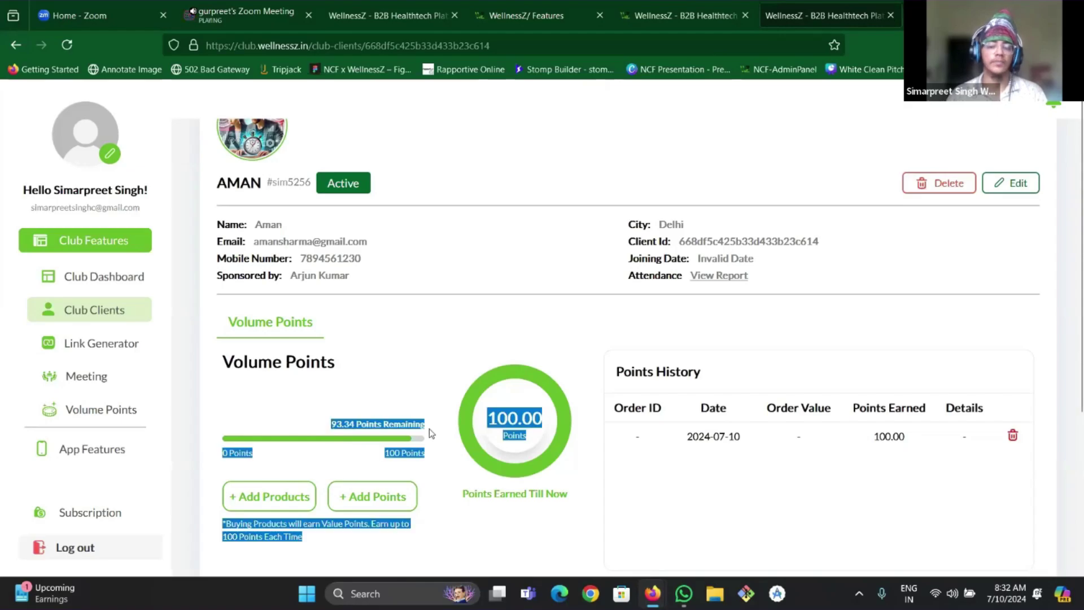
click(433, 422)
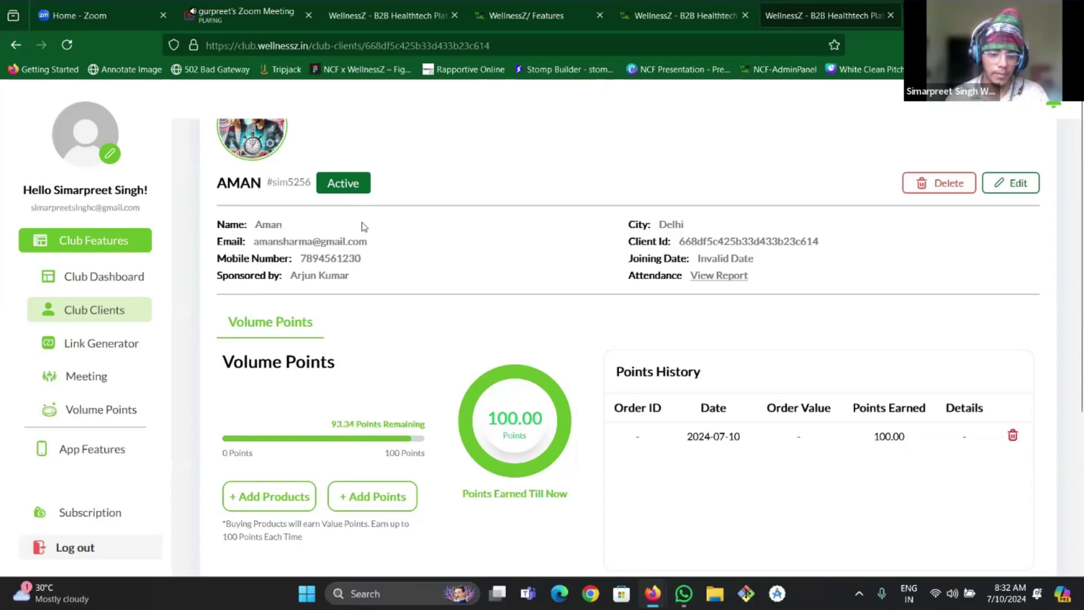
scroll(326, 475, down, 1)
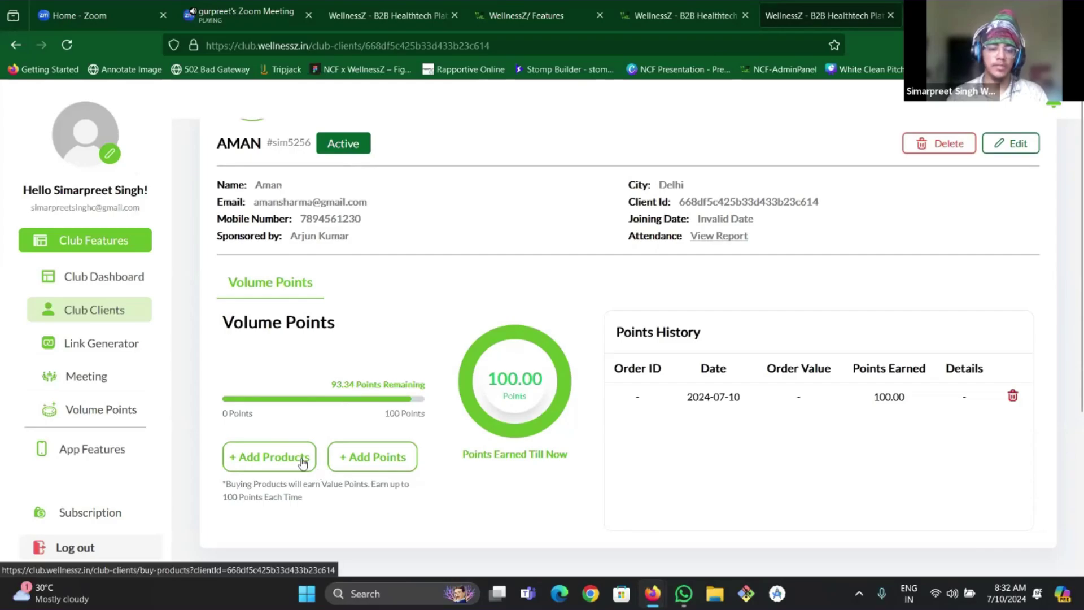
Add A freshz Kashmiri Kahwa, h24-Rebuilt and Dineo Shake - Strawberry to the cart.
click(304, 462)
scroll(572, 507, down, 5)
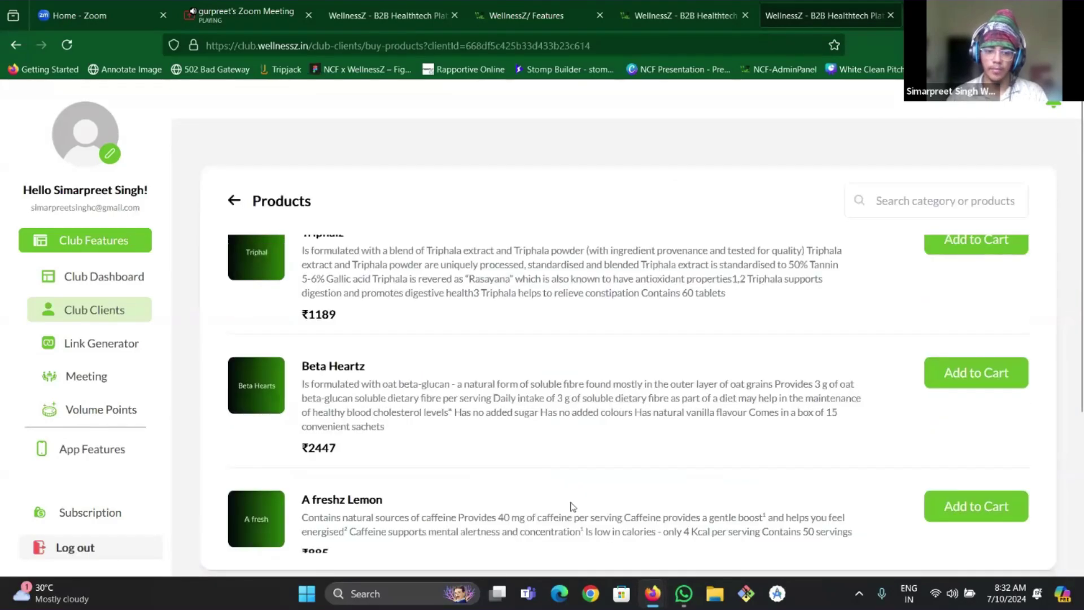
scroll(572, 507, down, 4)
click(976, 272)
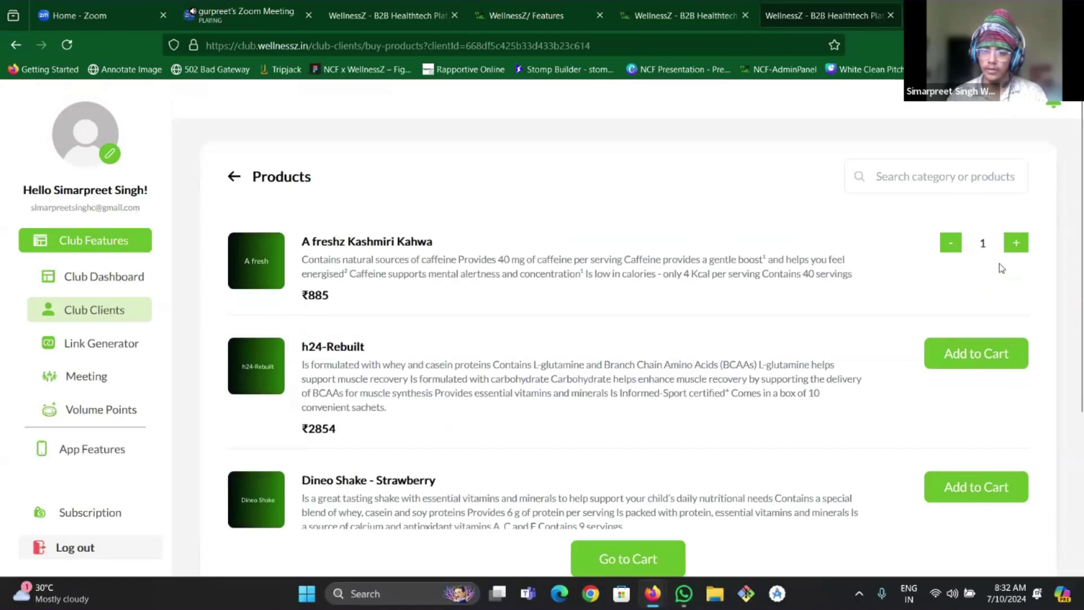
click(976, 346)
scroll(978, 384, down, 2)
click(977, 403)
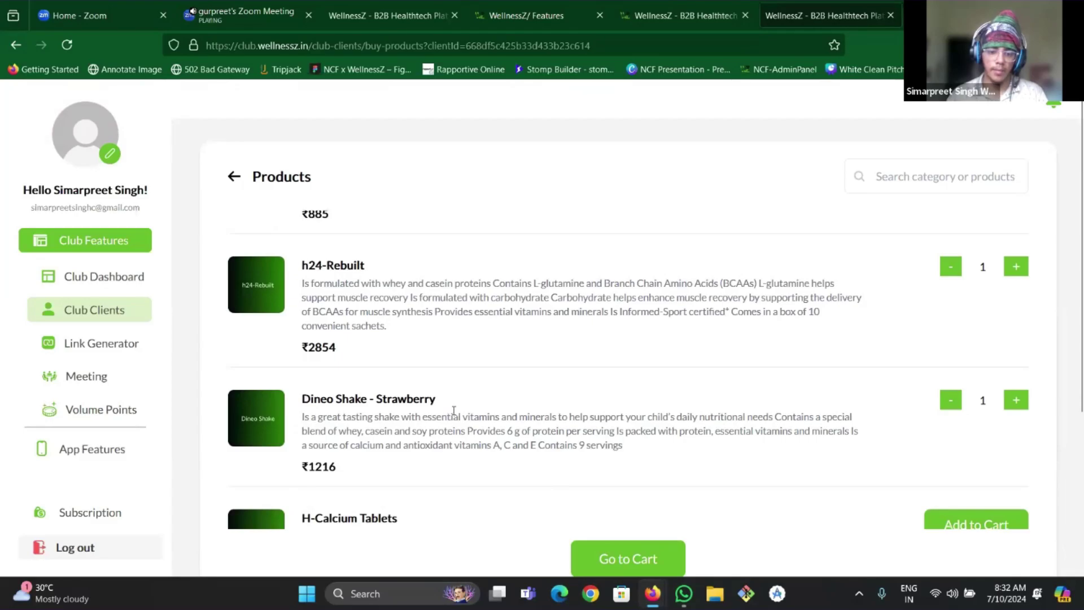
Place the ₹3494.00 order at 35% discount, earning 42.10 points, and return to the client page.
click(628, 559)
scroll(458, 395, down, 1)
drag(356, 539, 383, 540)
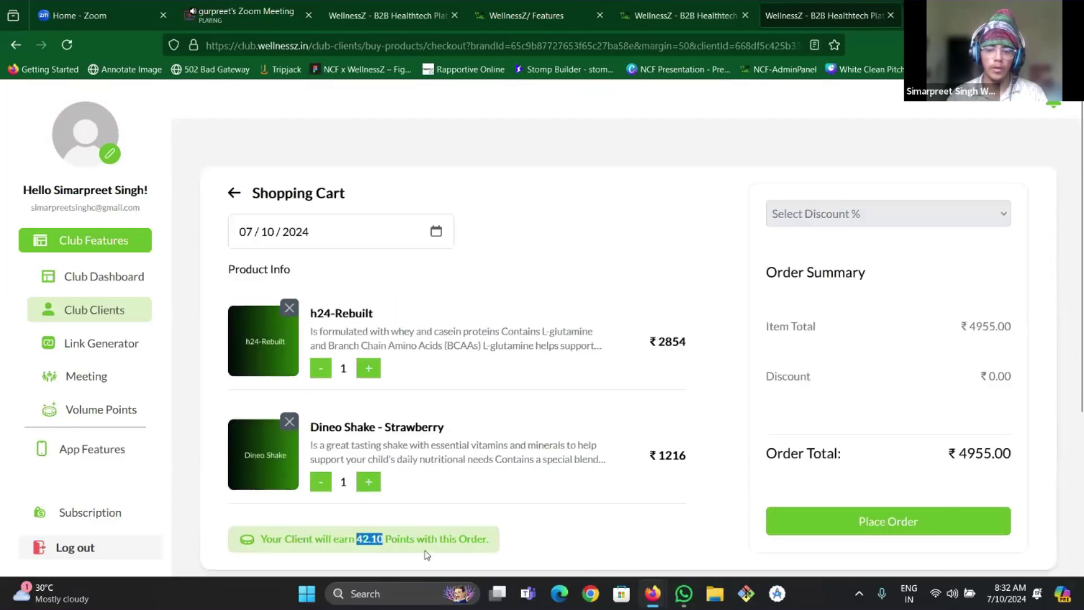
click(969, 223)
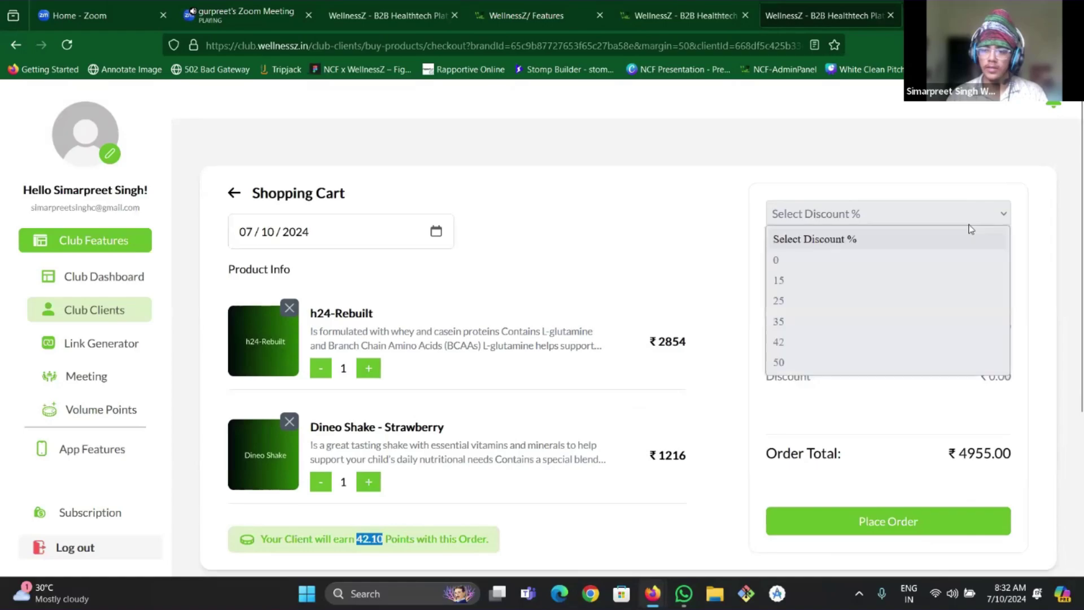
click(943, 520)
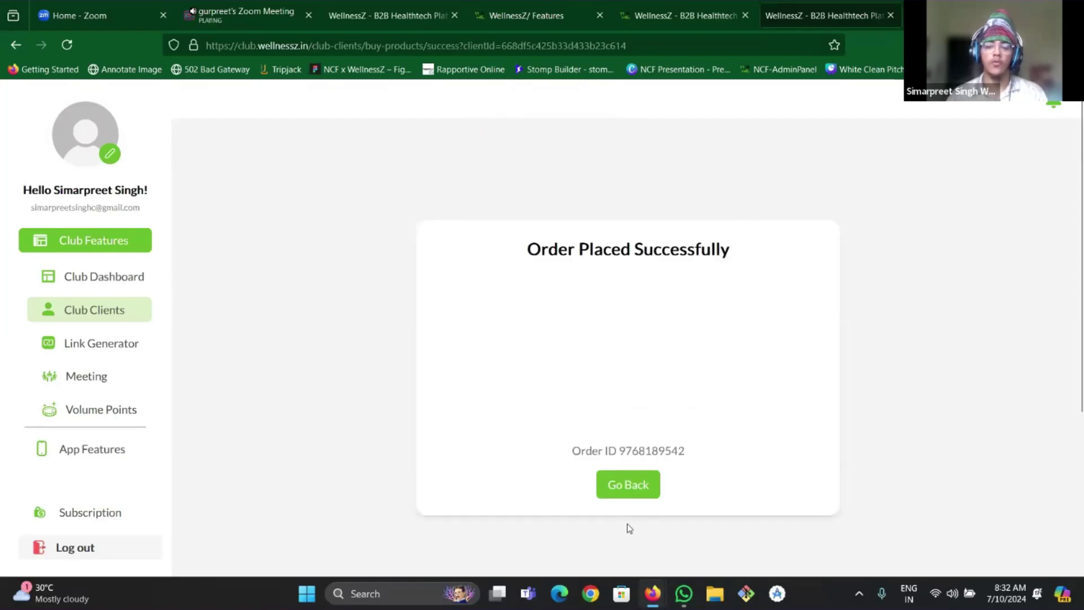
click(612, 484)
Check the client's 142.10 points total, then view the Volume Points overview showing 135.44 remaining.
scroll(612, 484, down, 2)
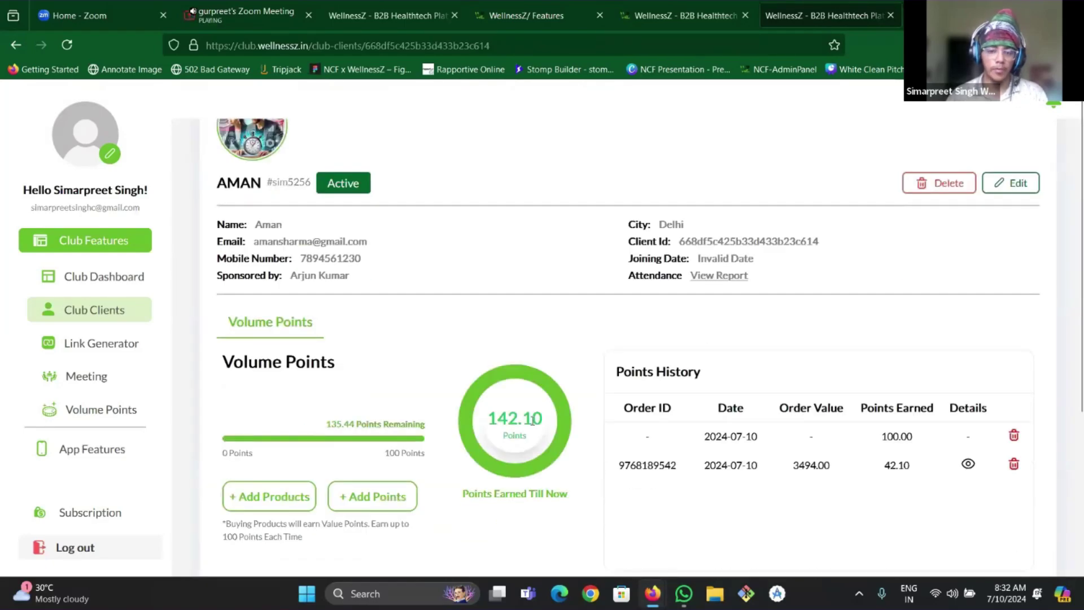
drag(497, 418, 538, 417)
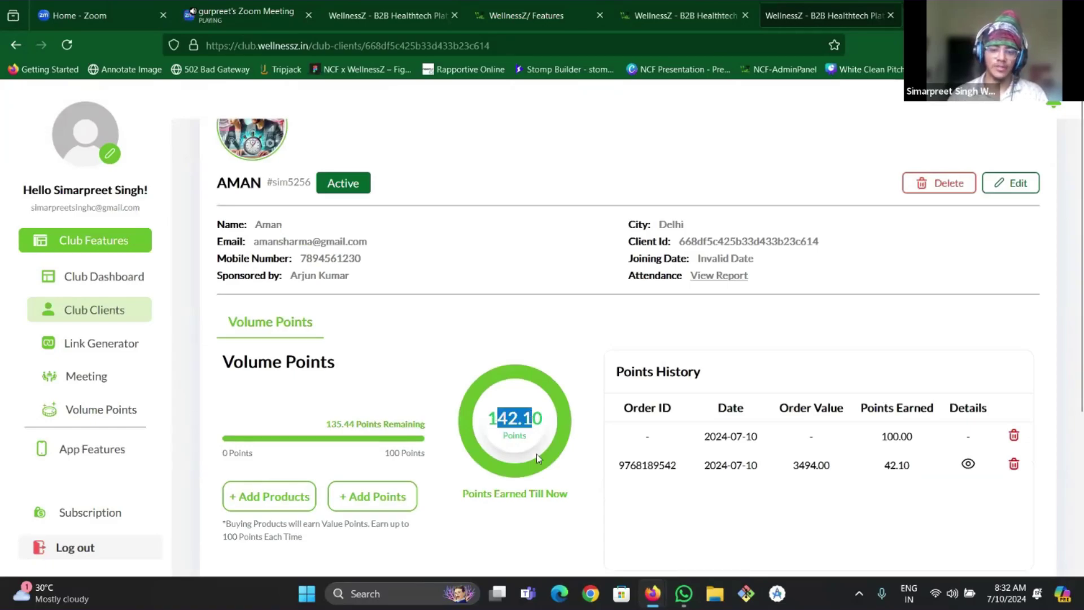
click(610, 362)
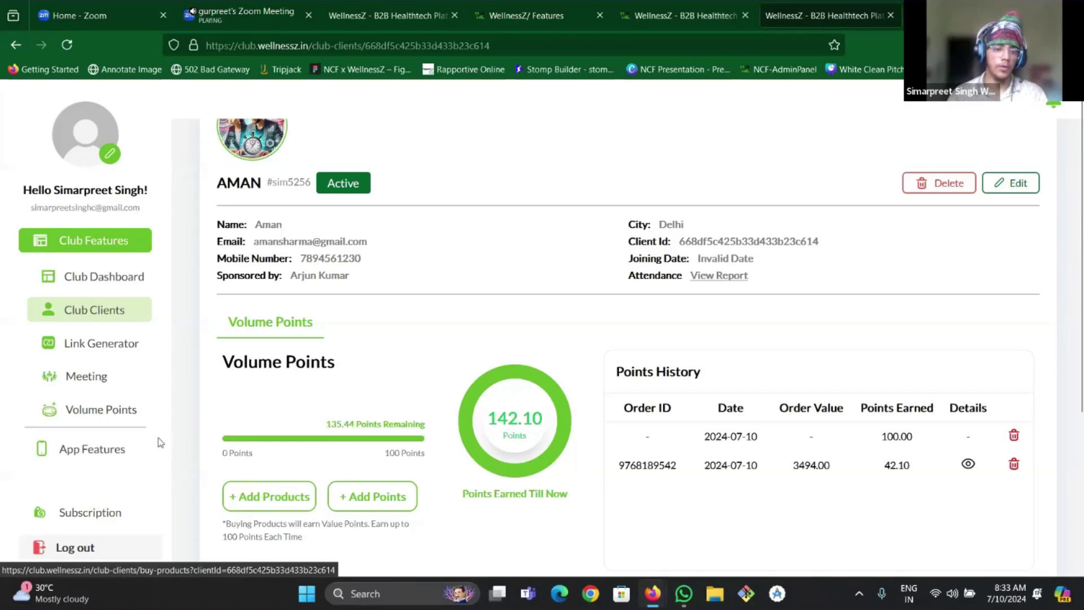
click(116, 410)
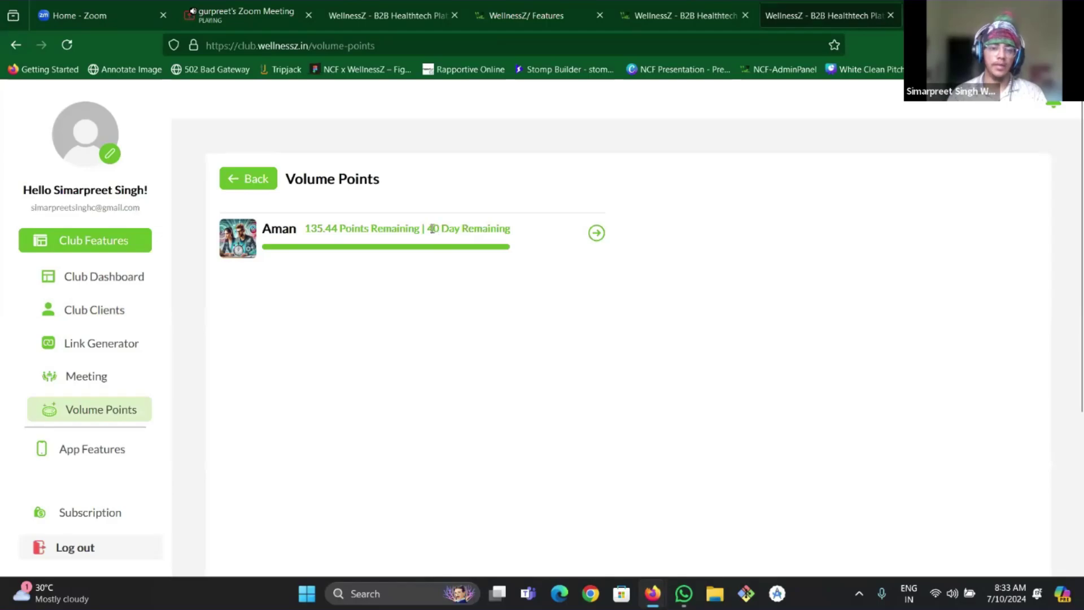
drag(429, 228, 508, 228)
drag(310, 228, 416, 240)
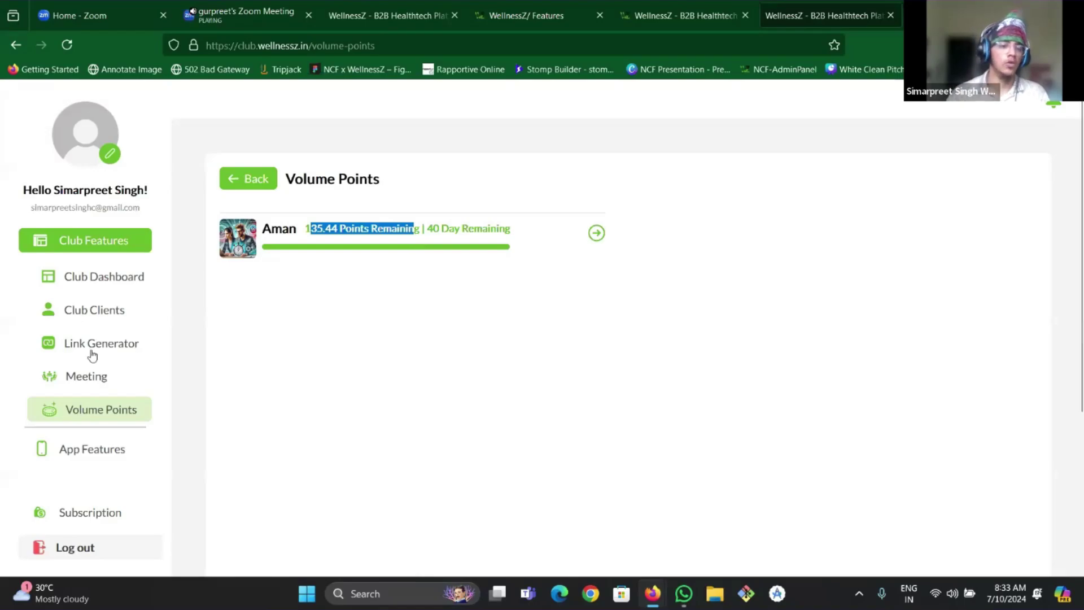
click(103, 309)
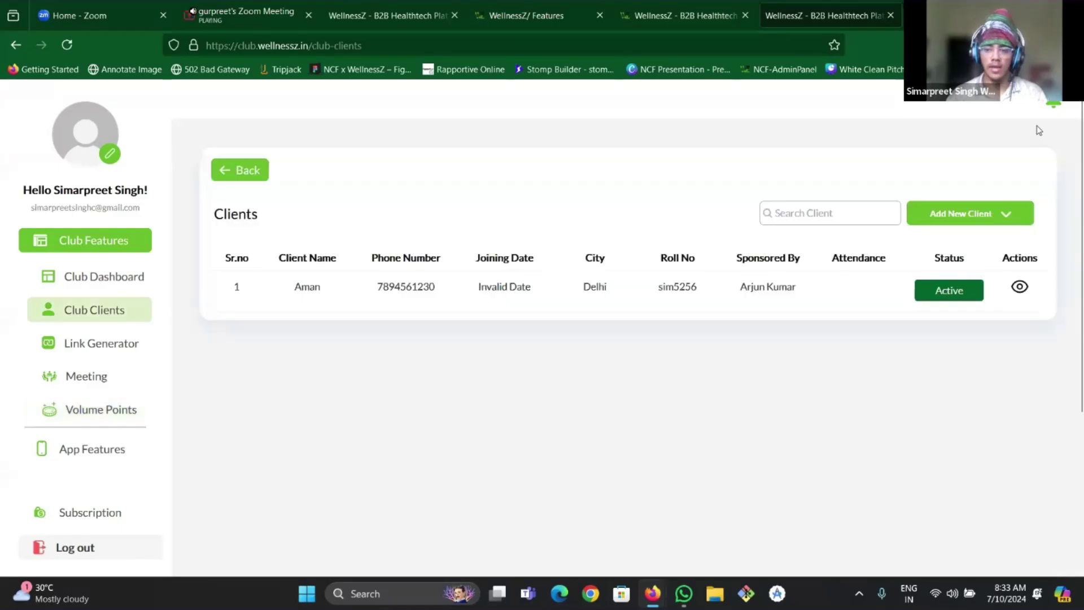
Start a new client form and enter the client's name, Gmail address and mobile number.
click(971, 214)
click(968, 242)
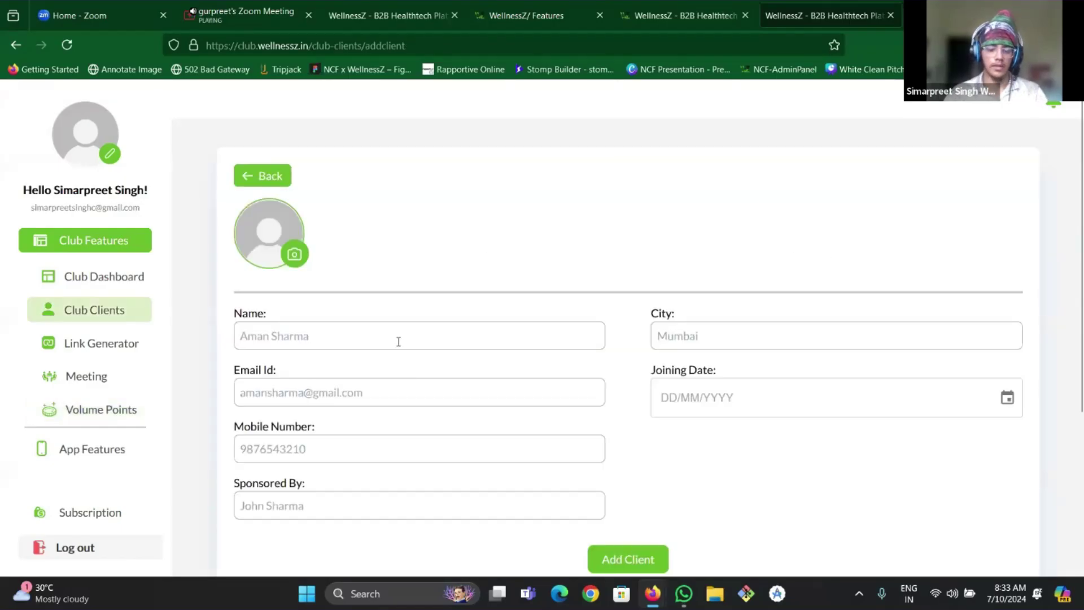
click(398, 342)
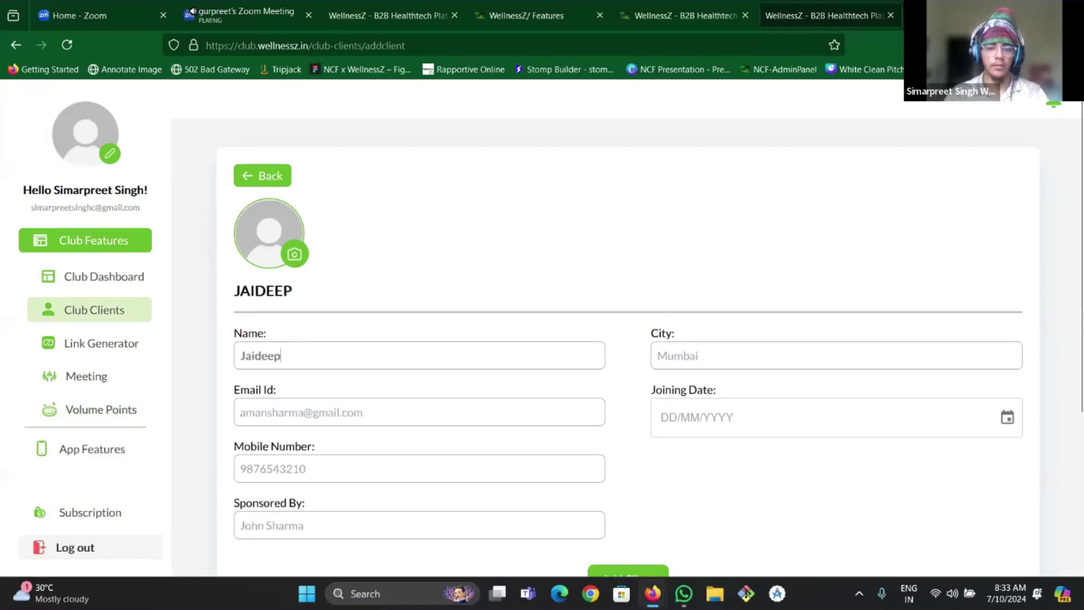
key(Tab)
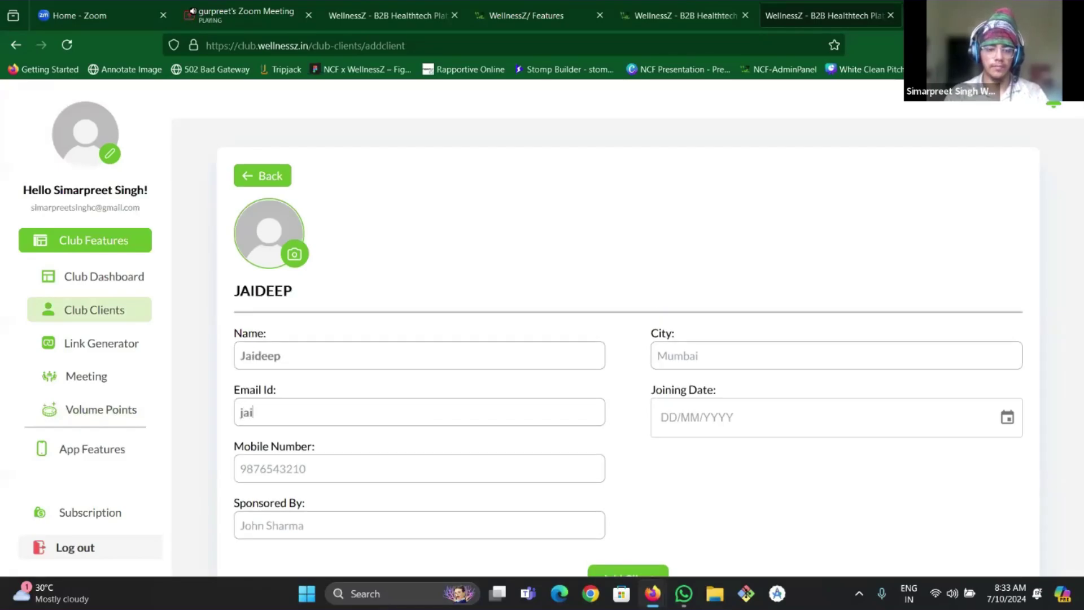
key(Tab)
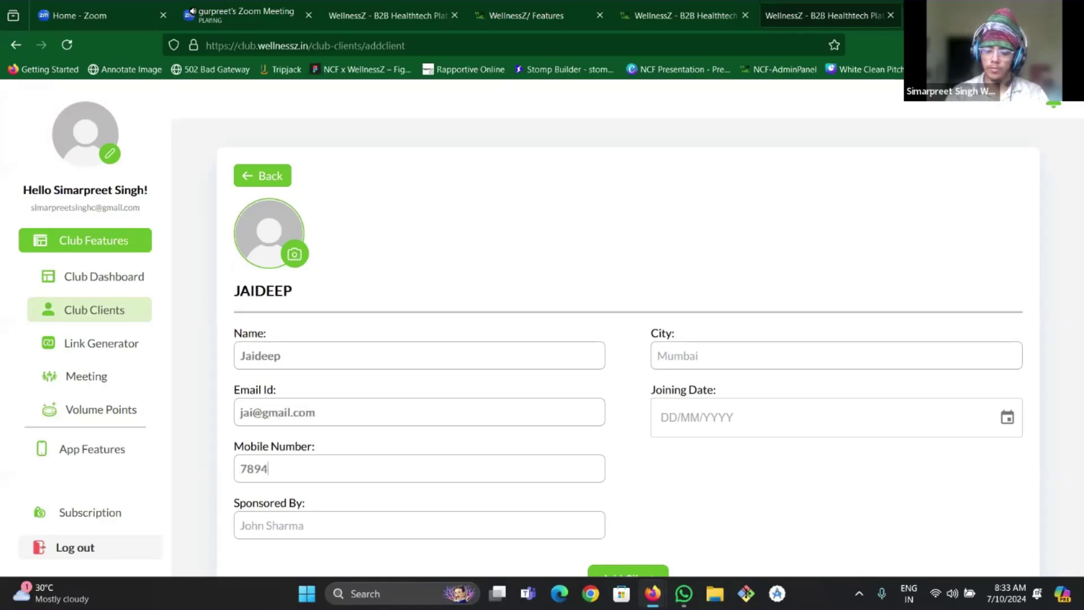
Fill in the sponsor, city Mumbai and joining date 1 July 2024, then save the client.
key(Tab)
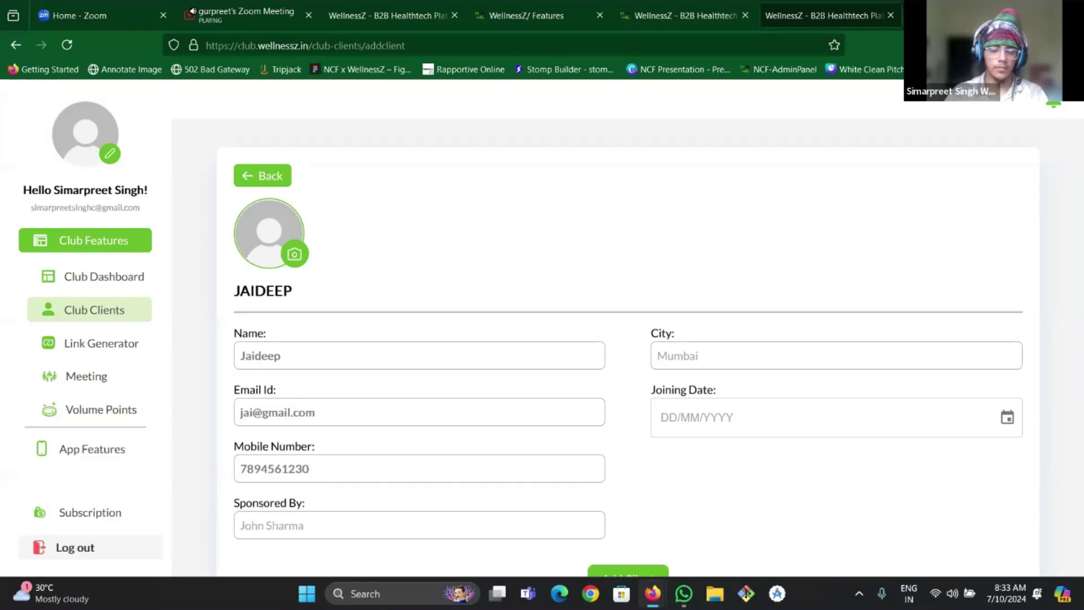
text(Simar)
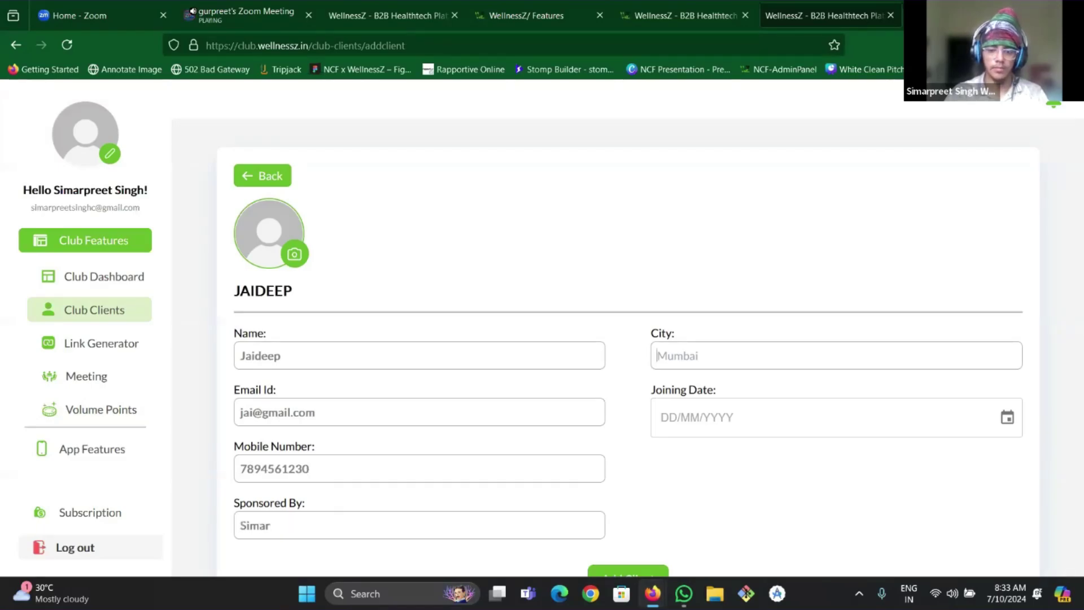
key(Tab)
text(Mumbai)
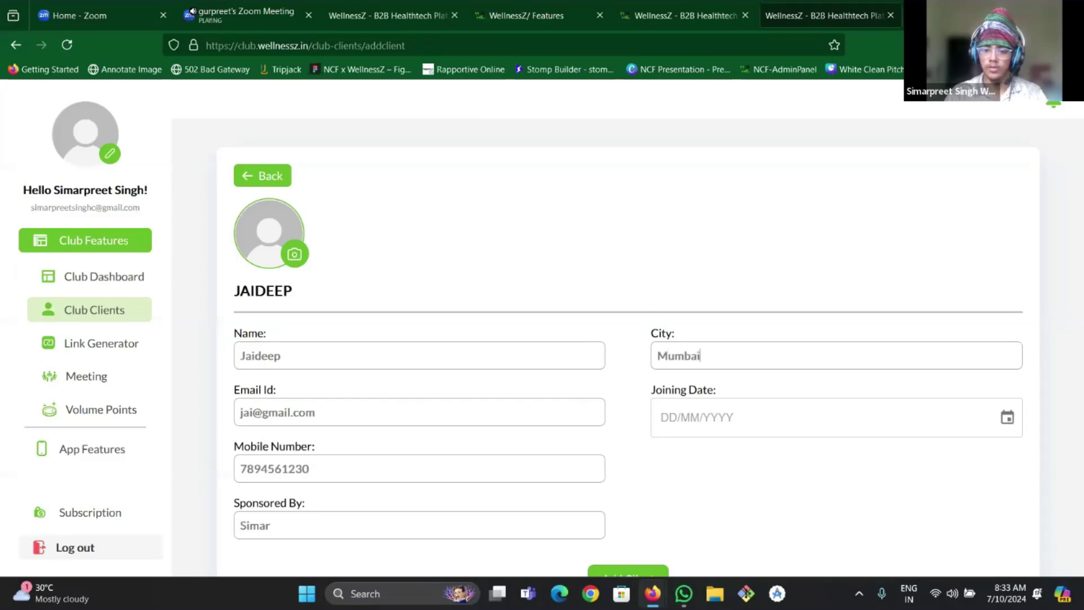
key(Tab)
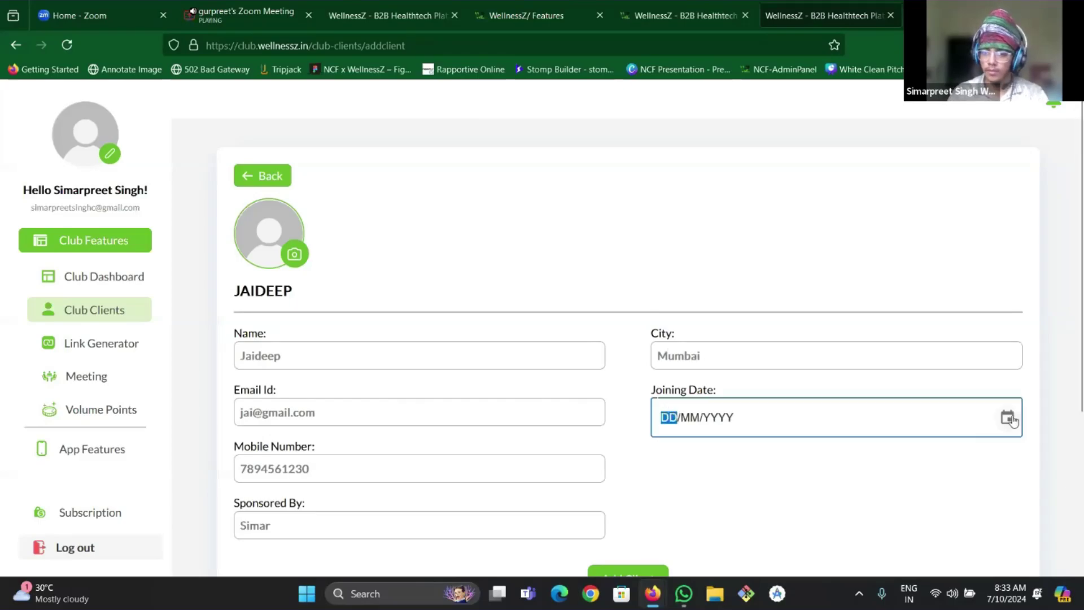
click(998, 451)
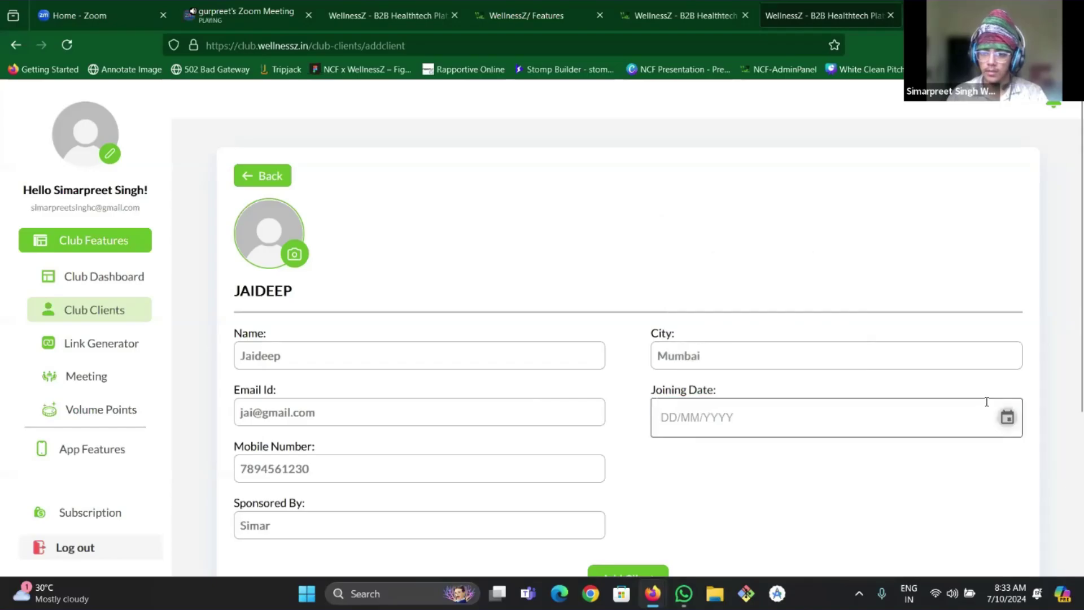
click(1008, 417)
click(707, 241)
scroll(677, 338, down, 4)
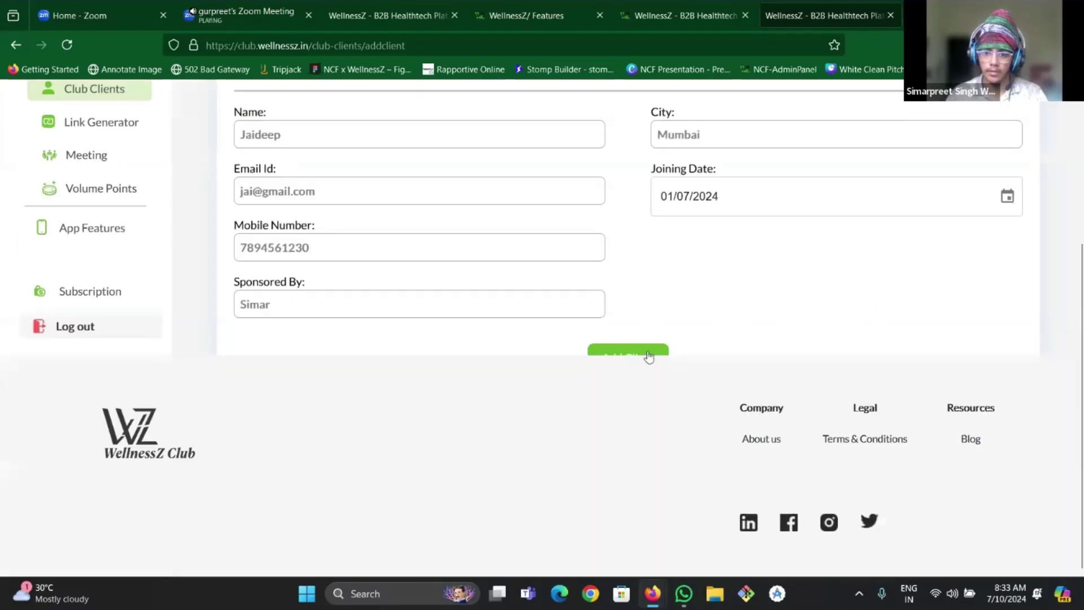
click(649, 352)
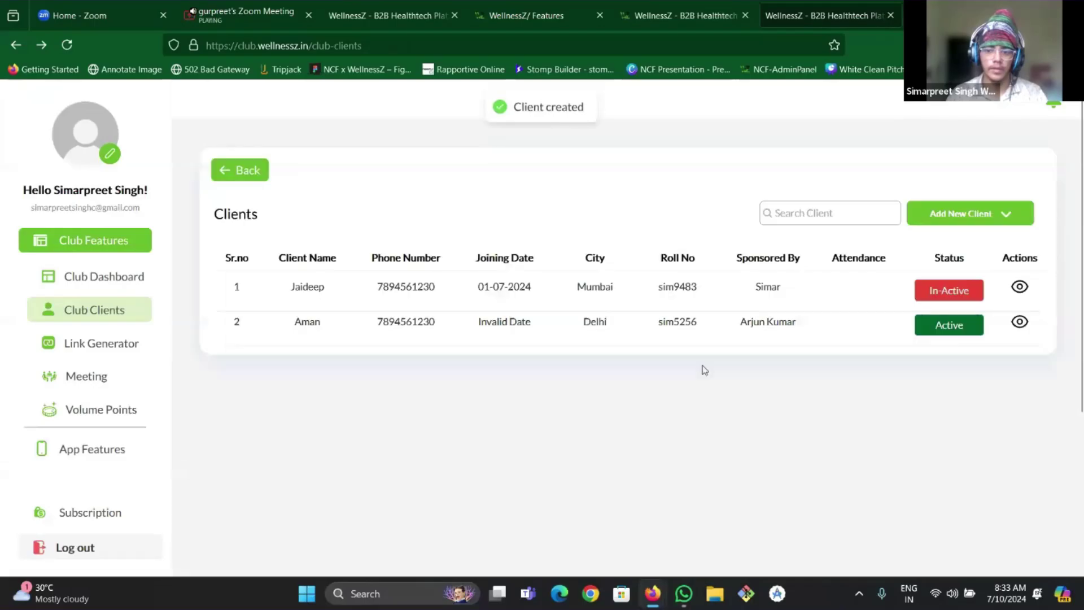
Check the new client's 0.00 points and In-Active status, copying the roll number, then open Meetings.
click(1019, 288)
scroll(365, 162, down, 3)
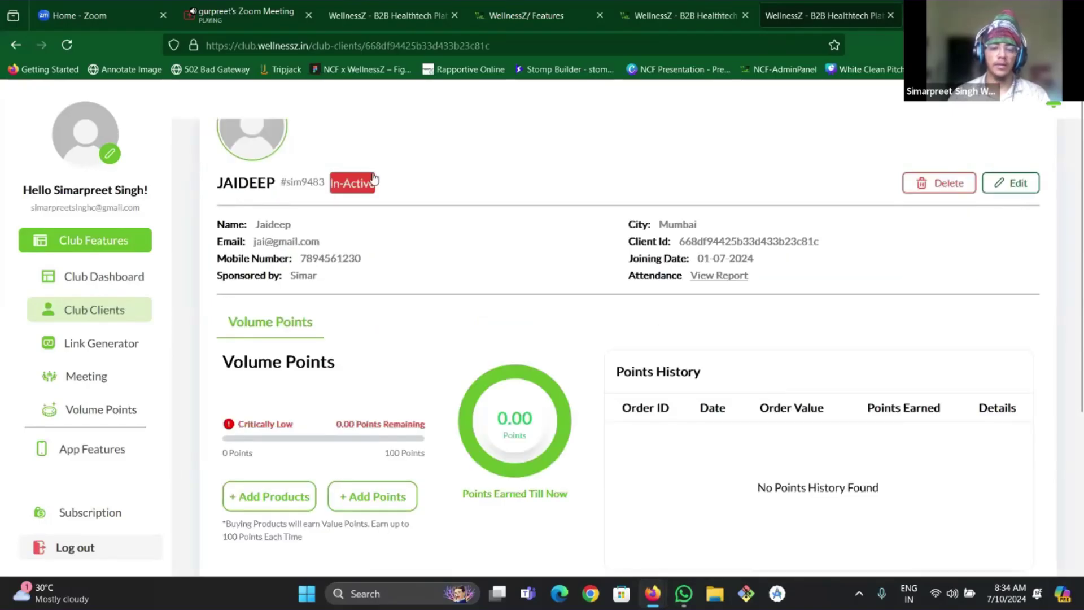
scroll(390, 300, up, 3)
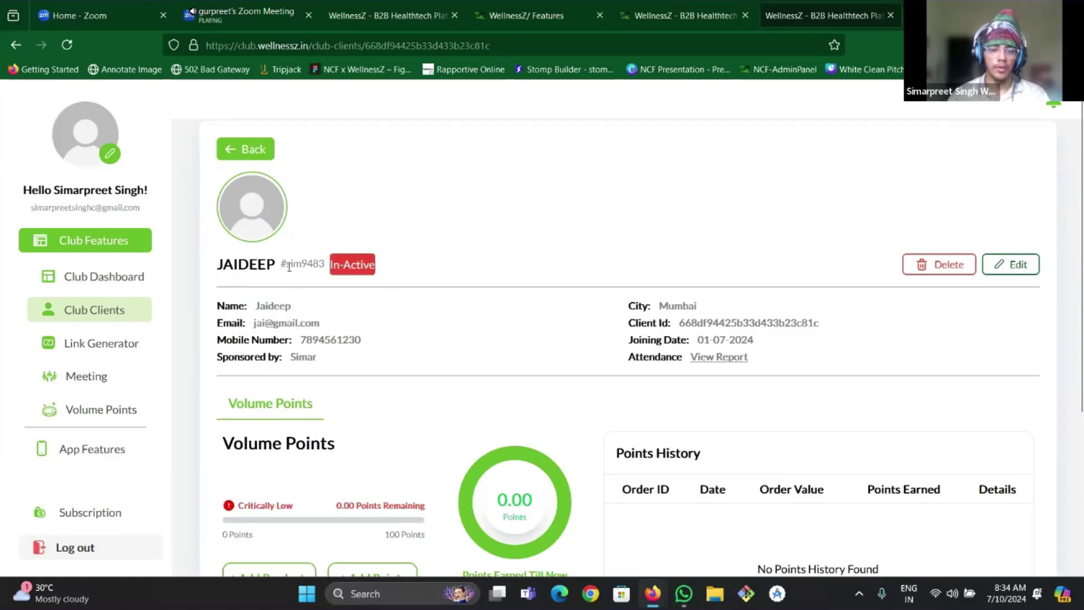
drag(289, 268, 325, 276)
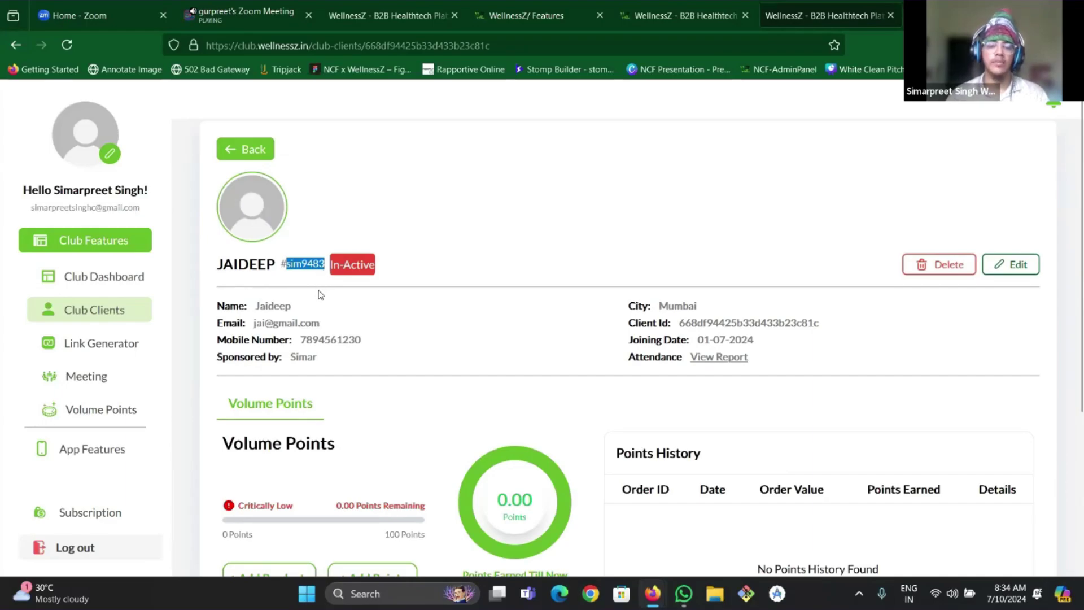
click(270, 157)
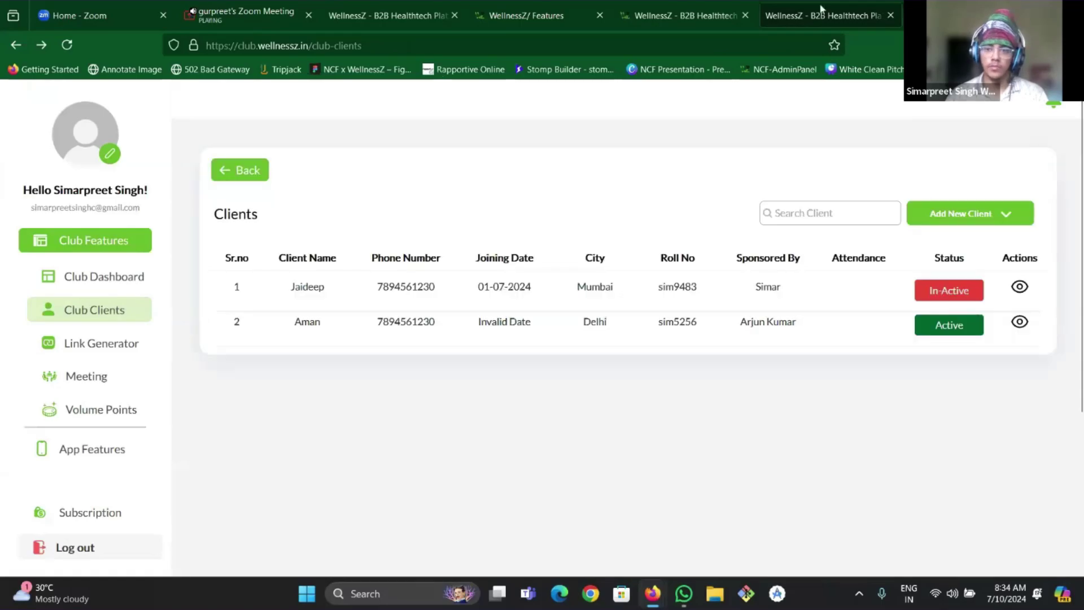
click(113, 377)
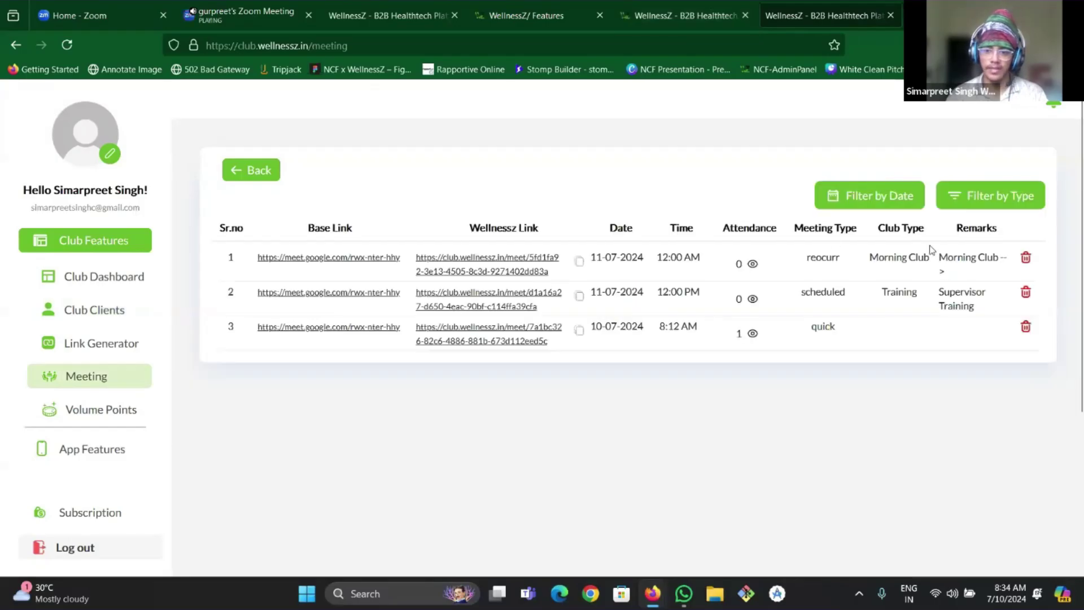
Copy the Morning Club meeting's WellnessZ link and load it in a new browser tab.
click(528, 263)
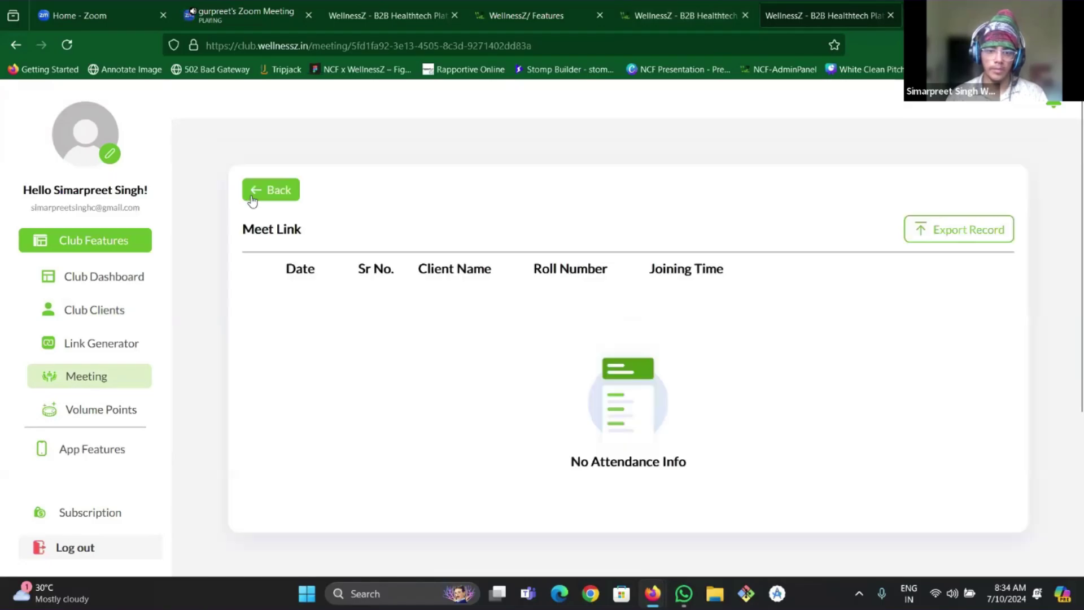
key(alt+Left)
click(574, 262)
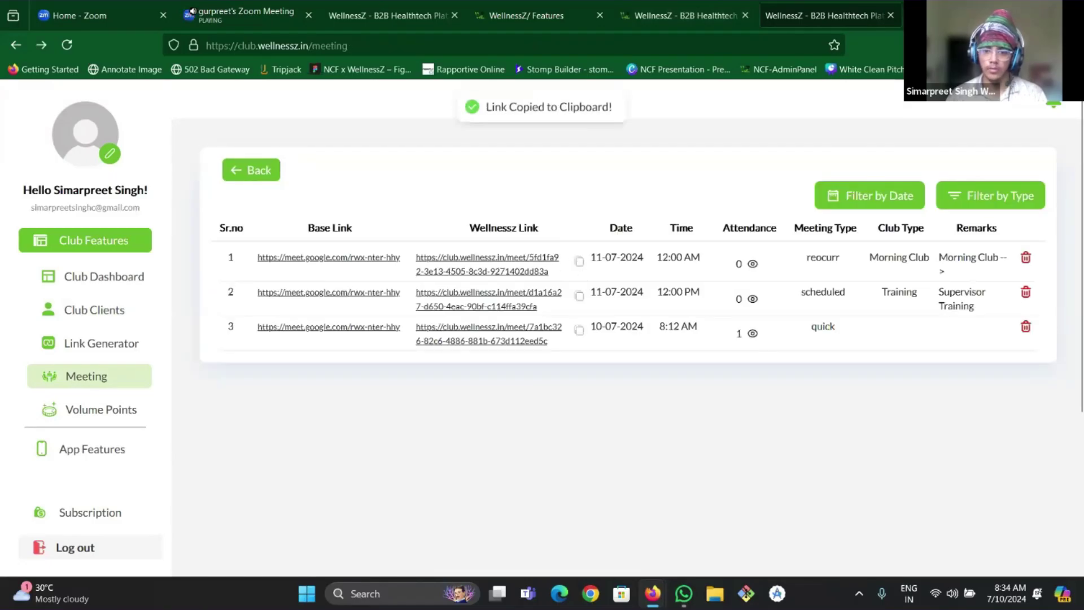
click(946, 16)
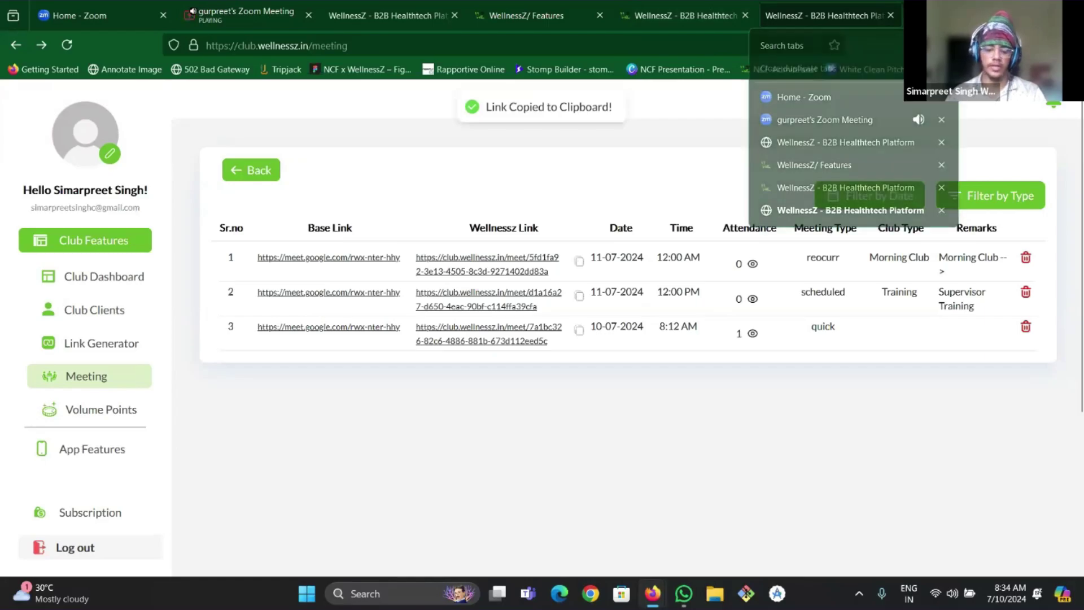
key(ctrl+t)
key(ctrl+v)
key(Return)
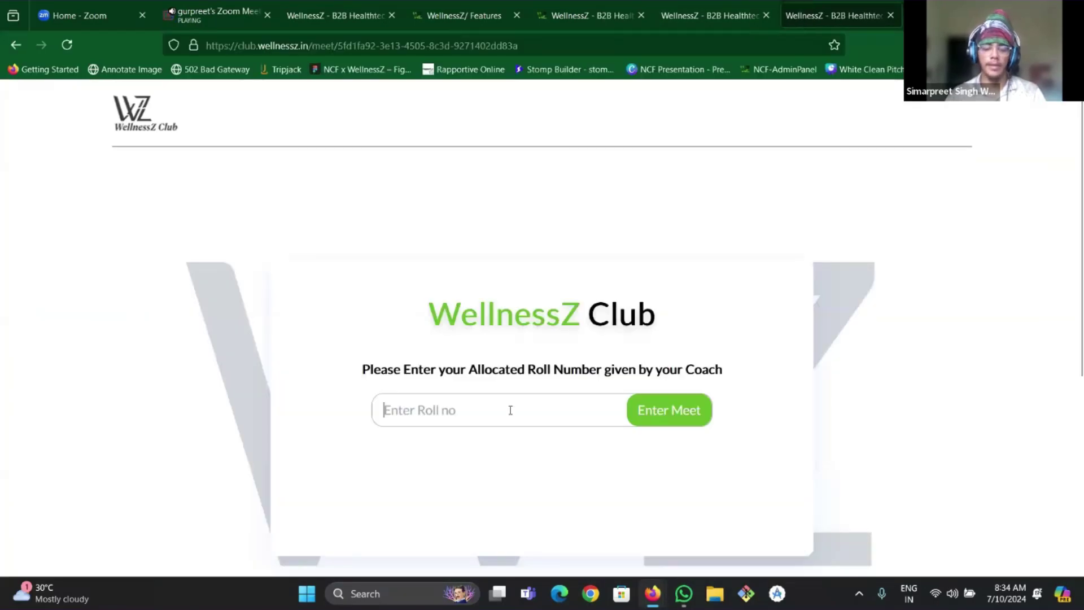
Enter the meeting with the new client's roll number, get refused for insufficient volume points, then open Volume Points.
key(super+v)
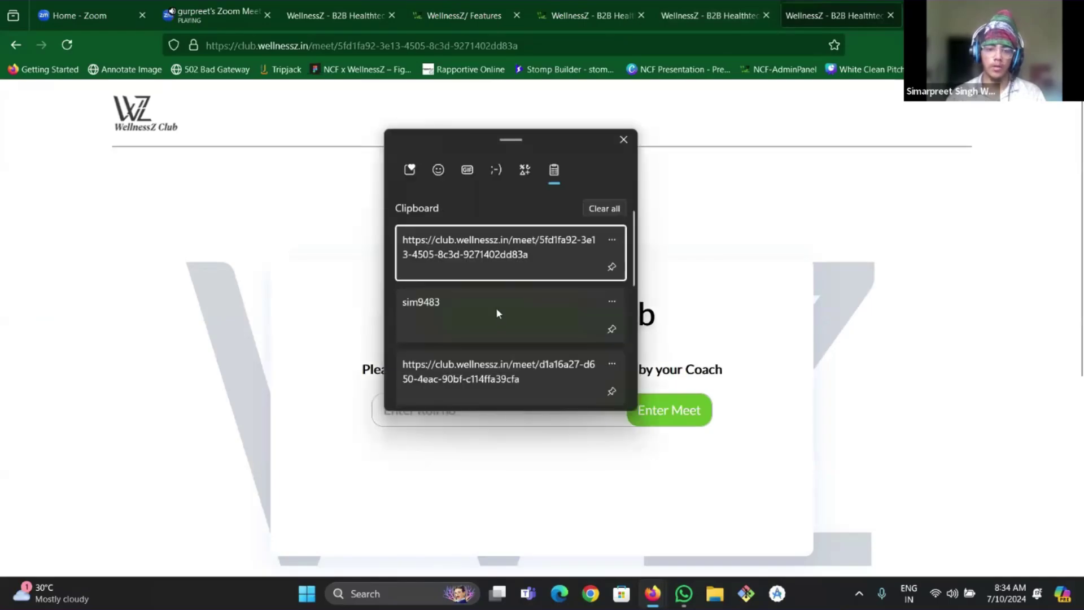
click(496, 309)
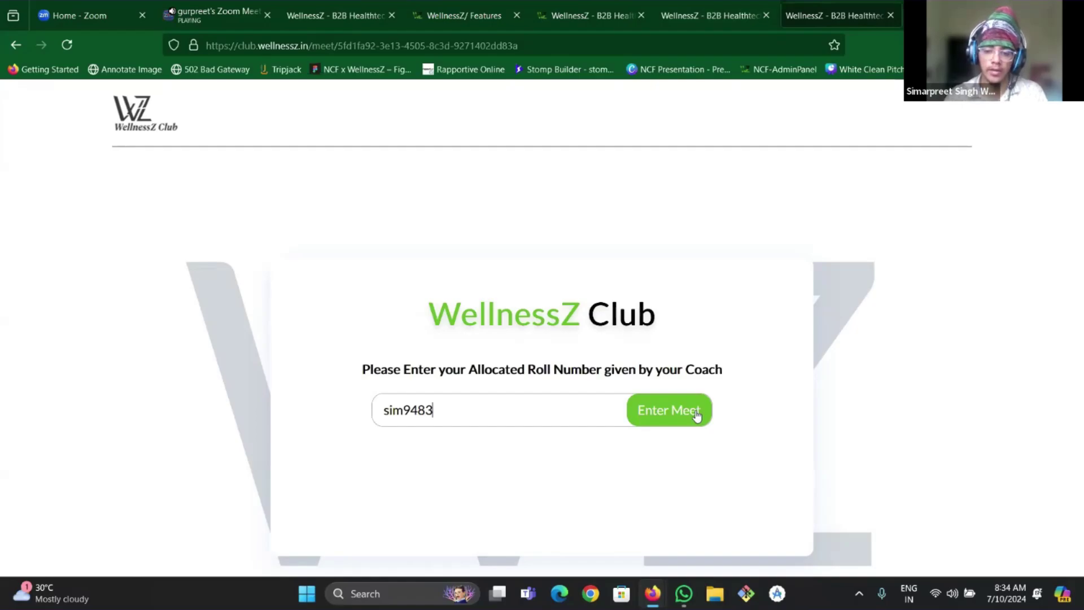
click(698, 415)
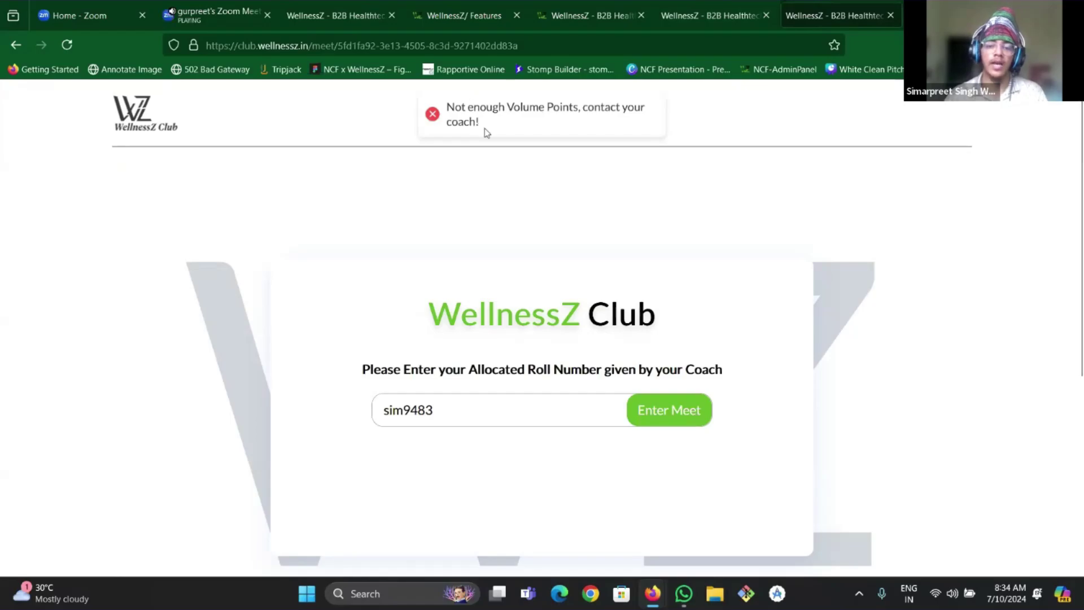
drag(484, 127, 442, 113)
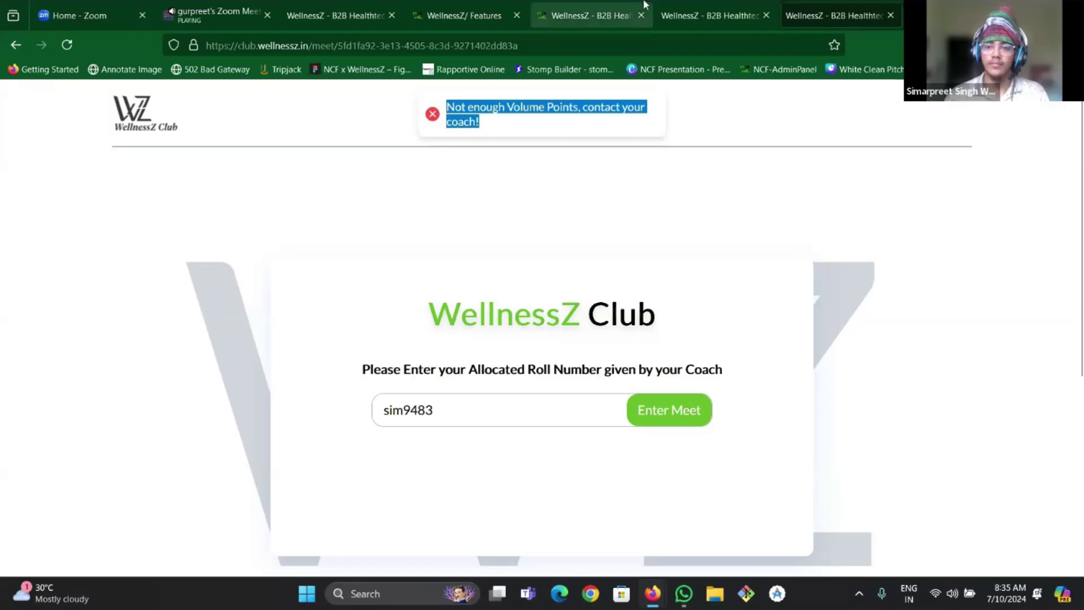
click(700, 7)
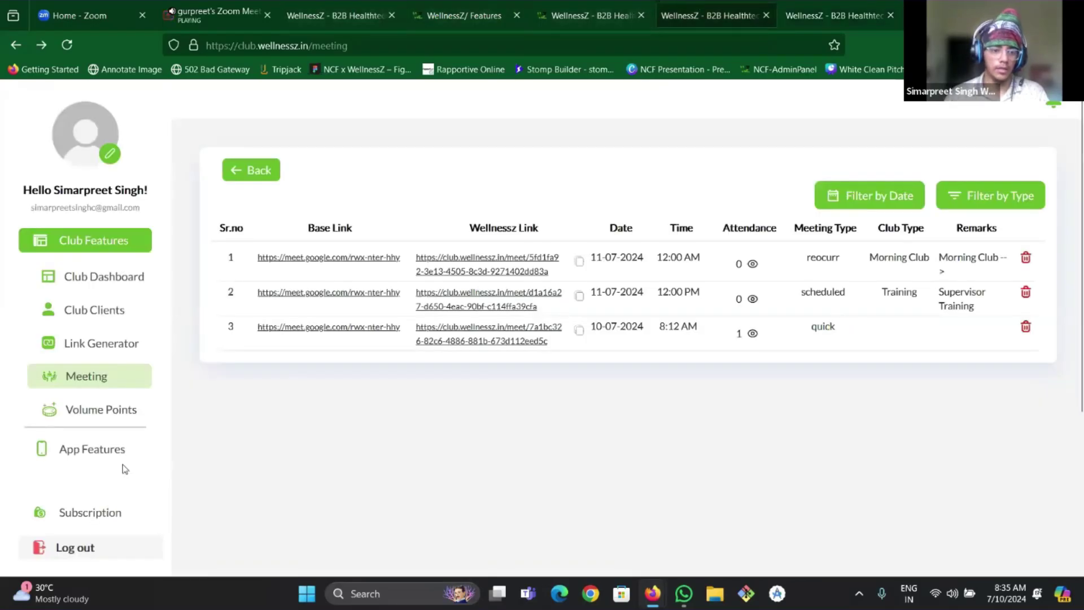
click(121, 411)
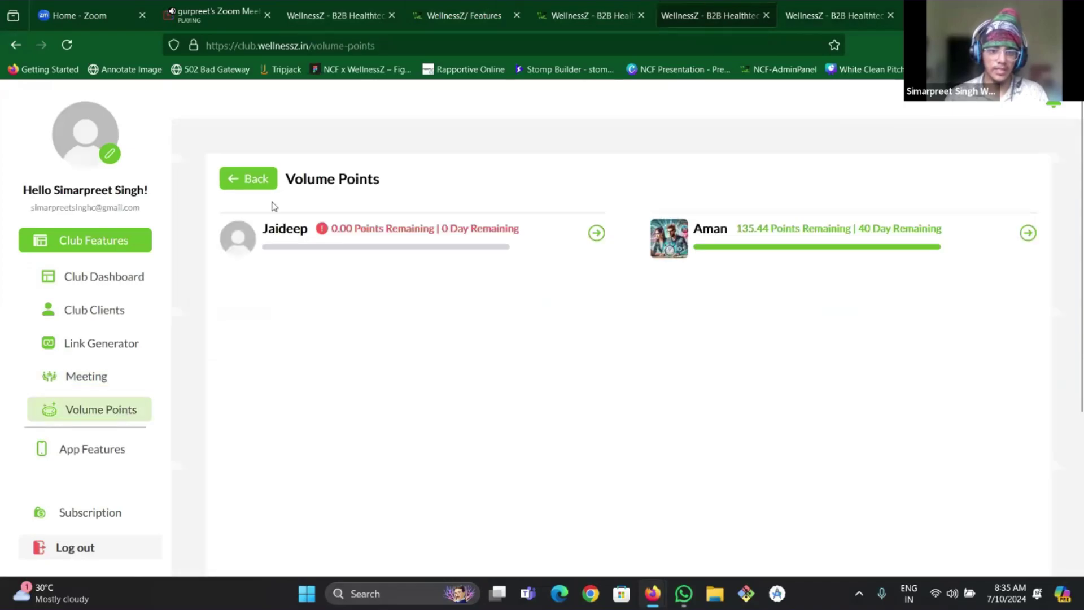